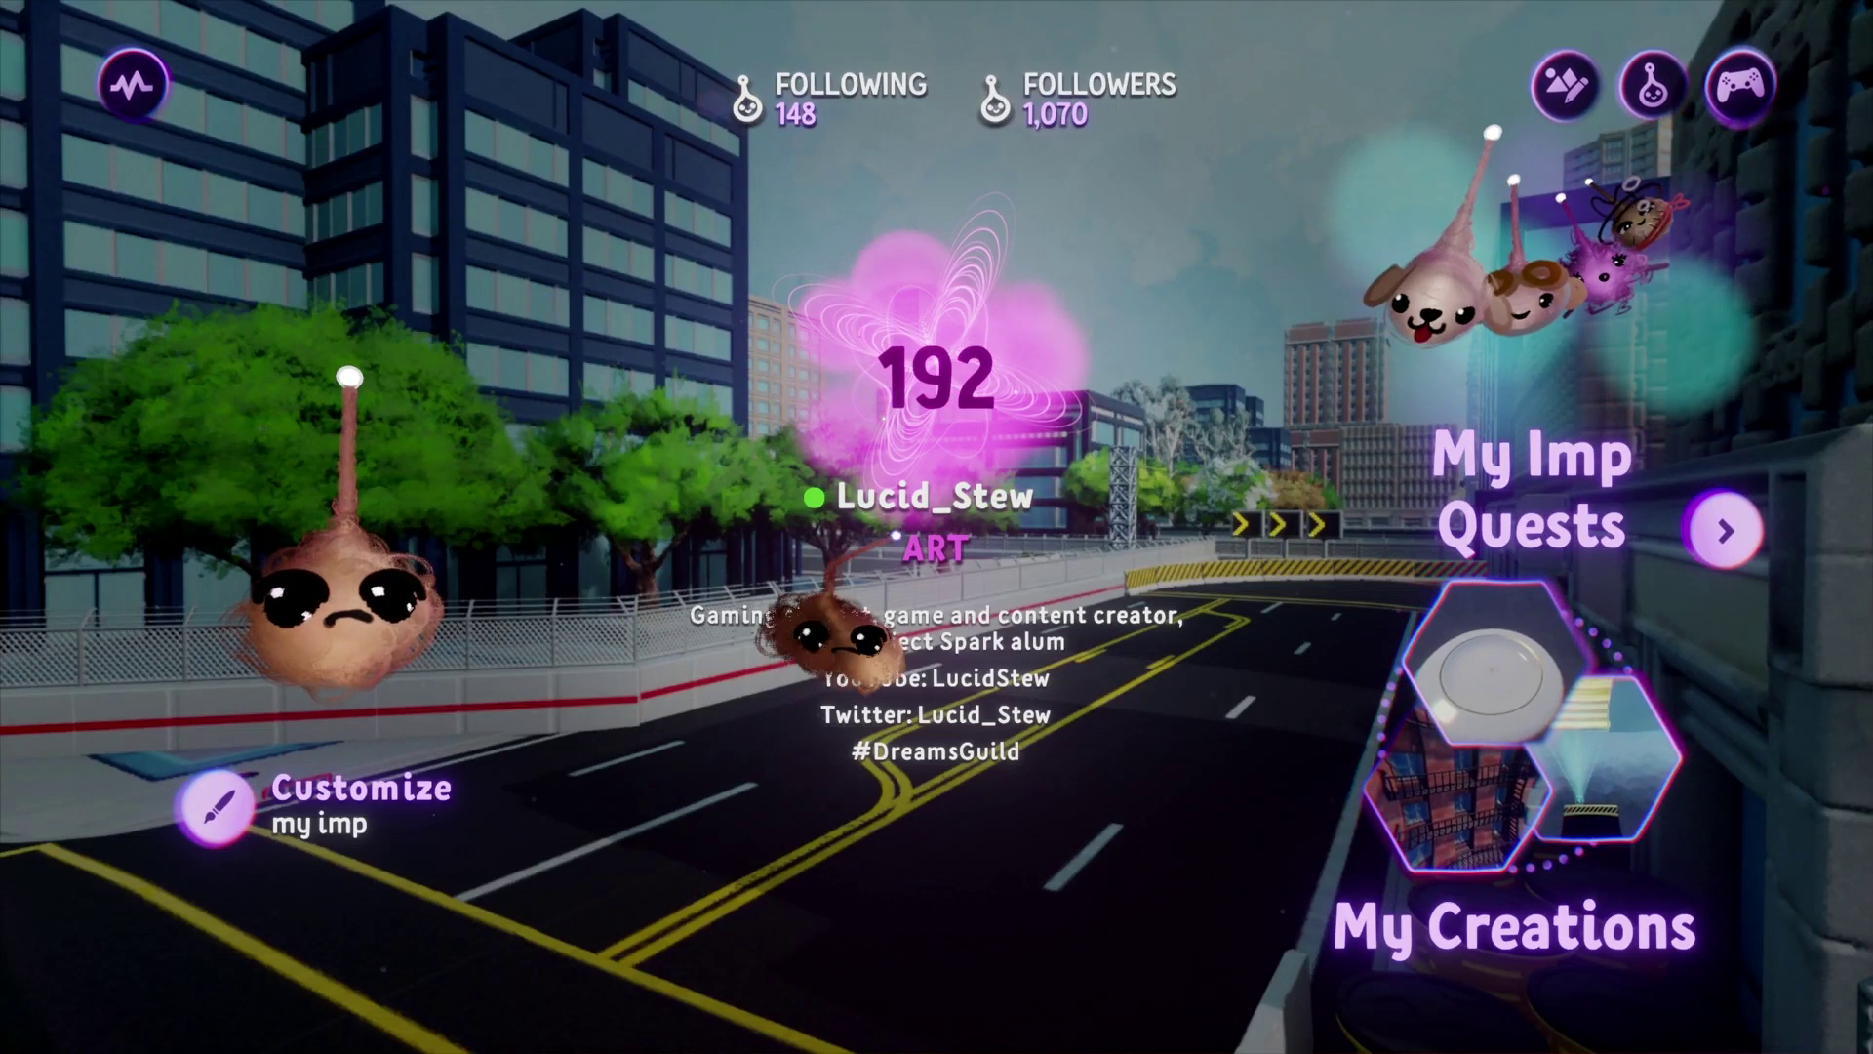
Open the "Dreams Guild - Temple Mount Stone Pit" sculpture from the personal creations for editing.
{"action": "left_click", "coordinate": [1560, 961]}
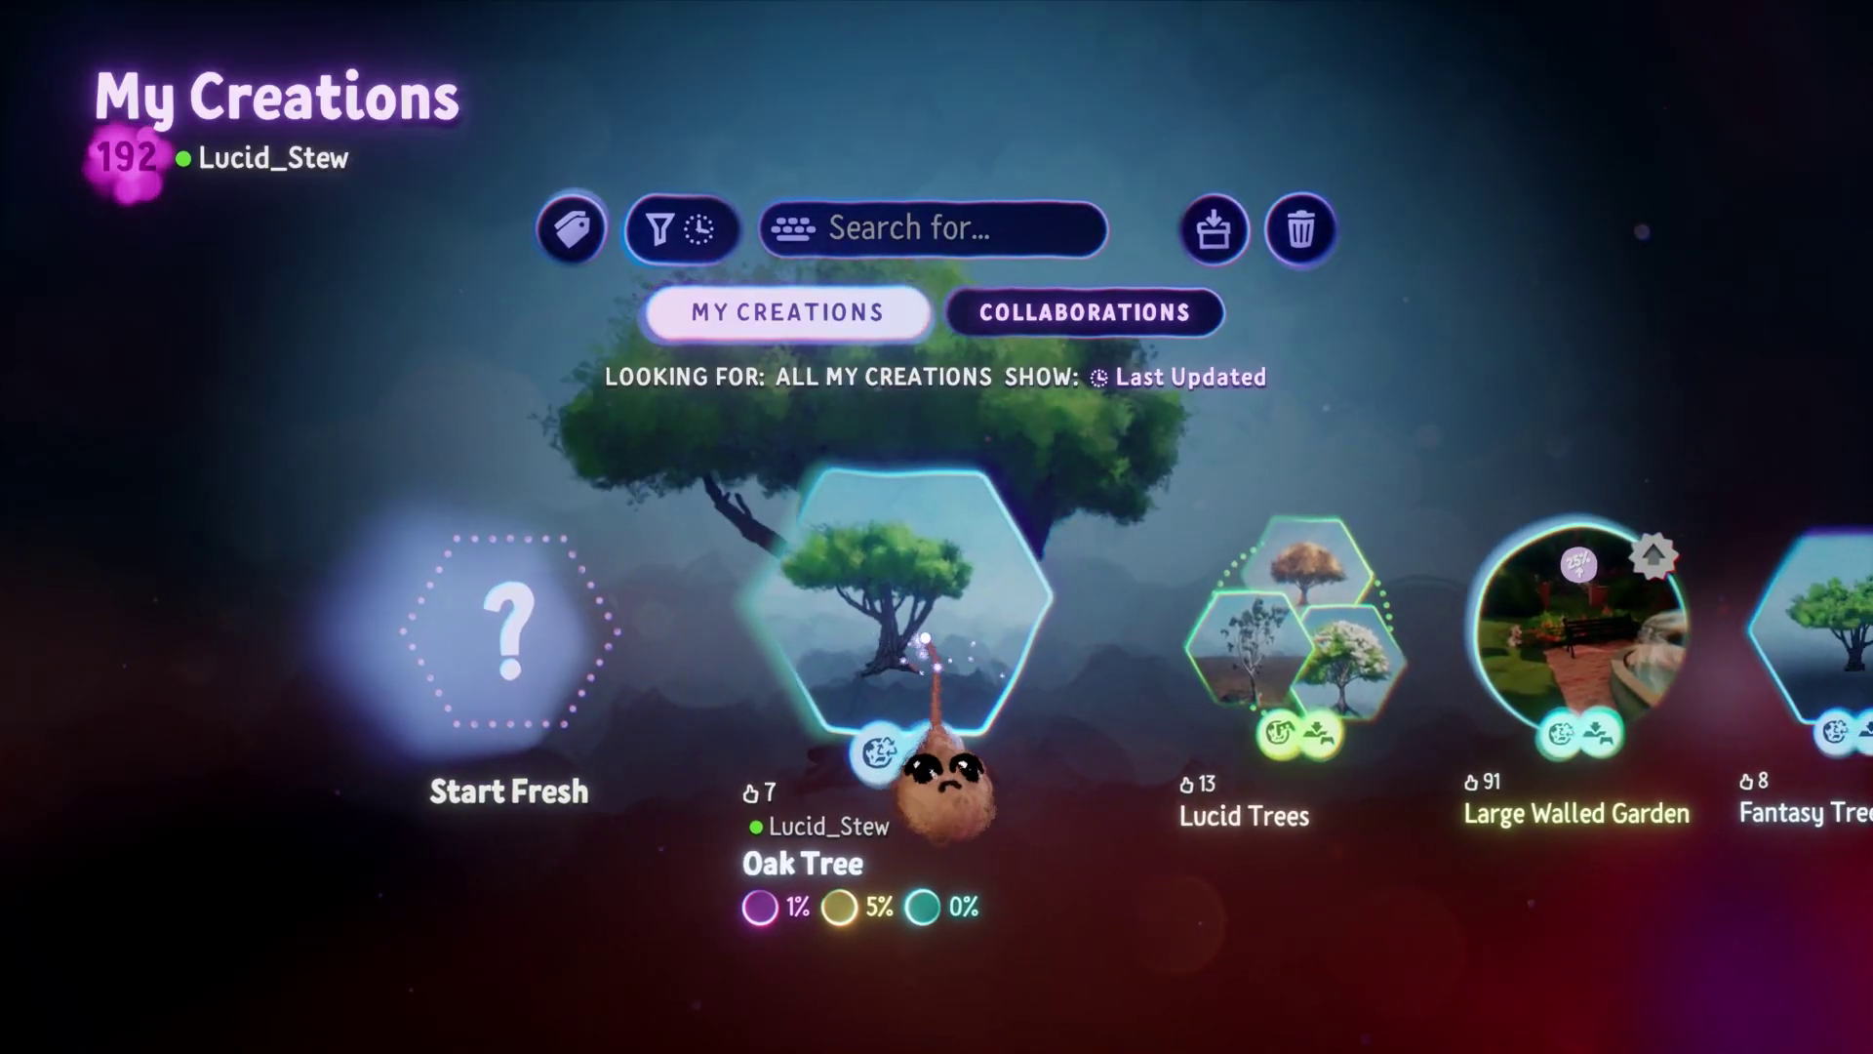
{"action": "scroll", "coordinate": [924, 638], "scroll_direction": "right", "scroll_amount": 6}
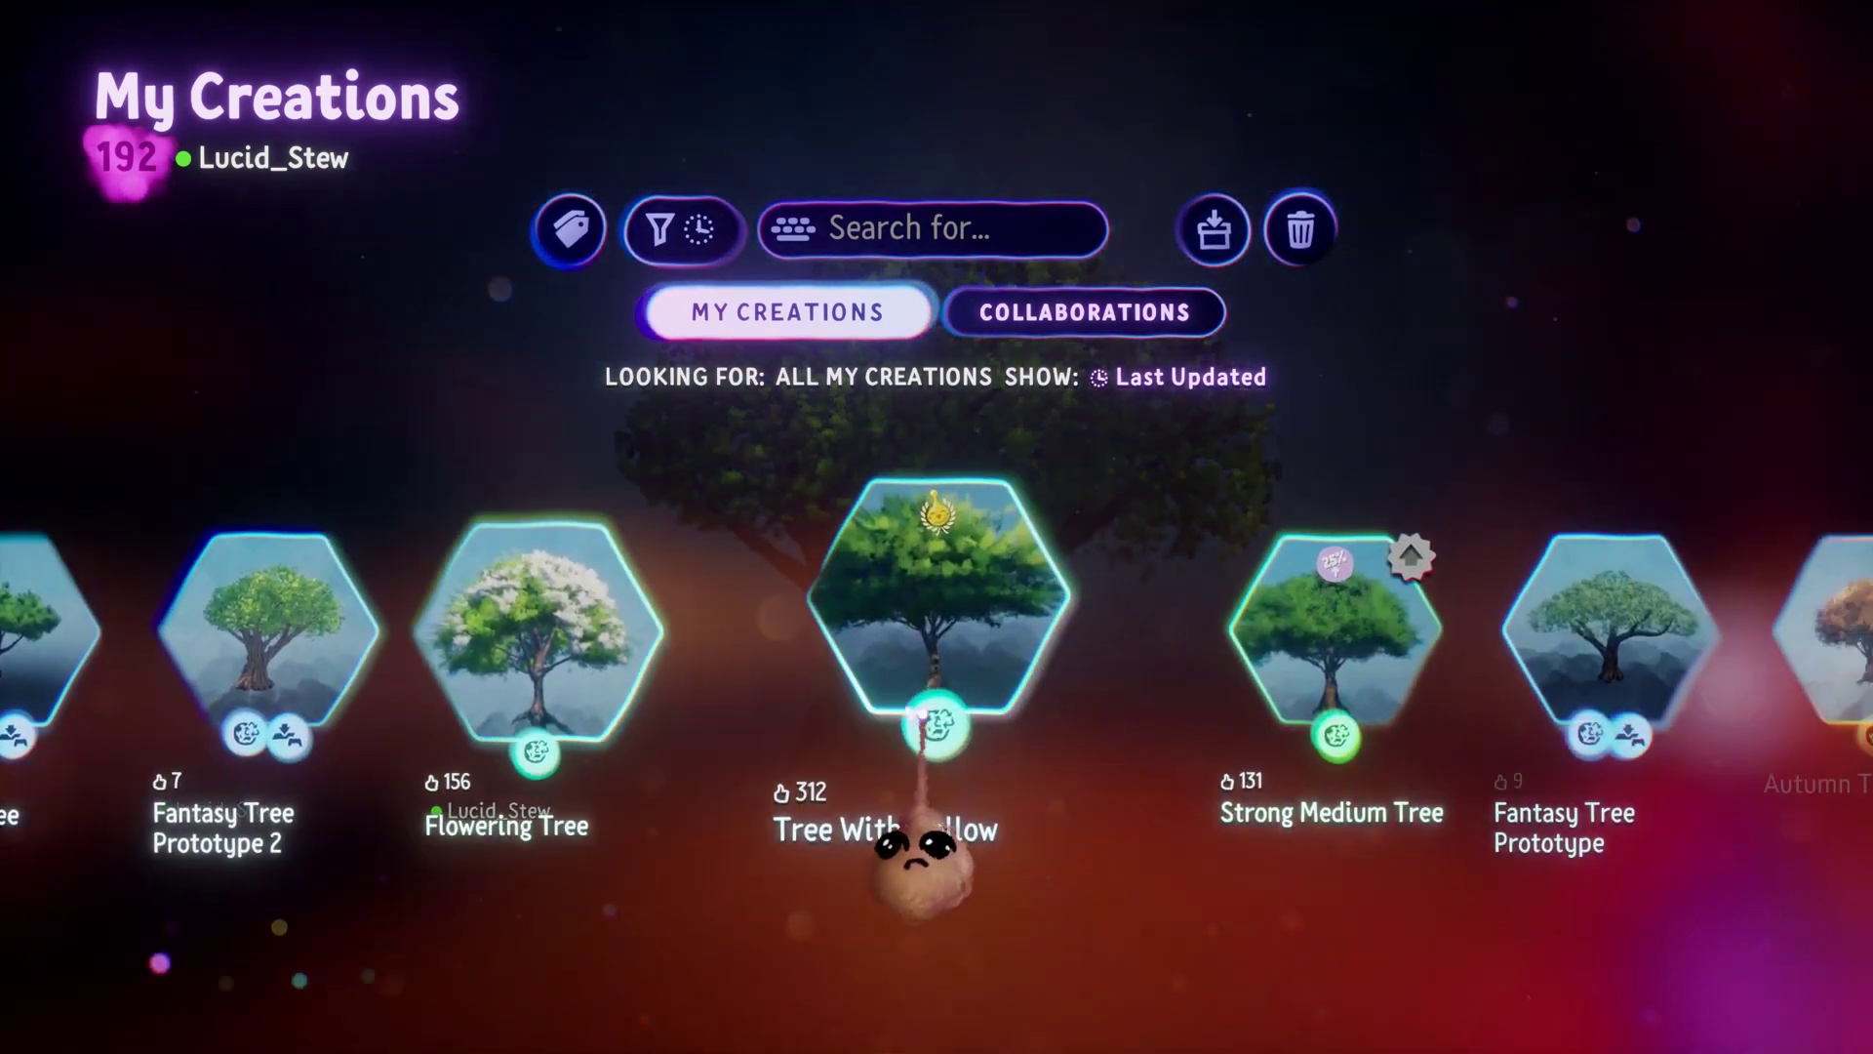
{"action": "scroll", "coordinate": [924, 639], "scroll_direction": "right", "scroll_amount": 2}
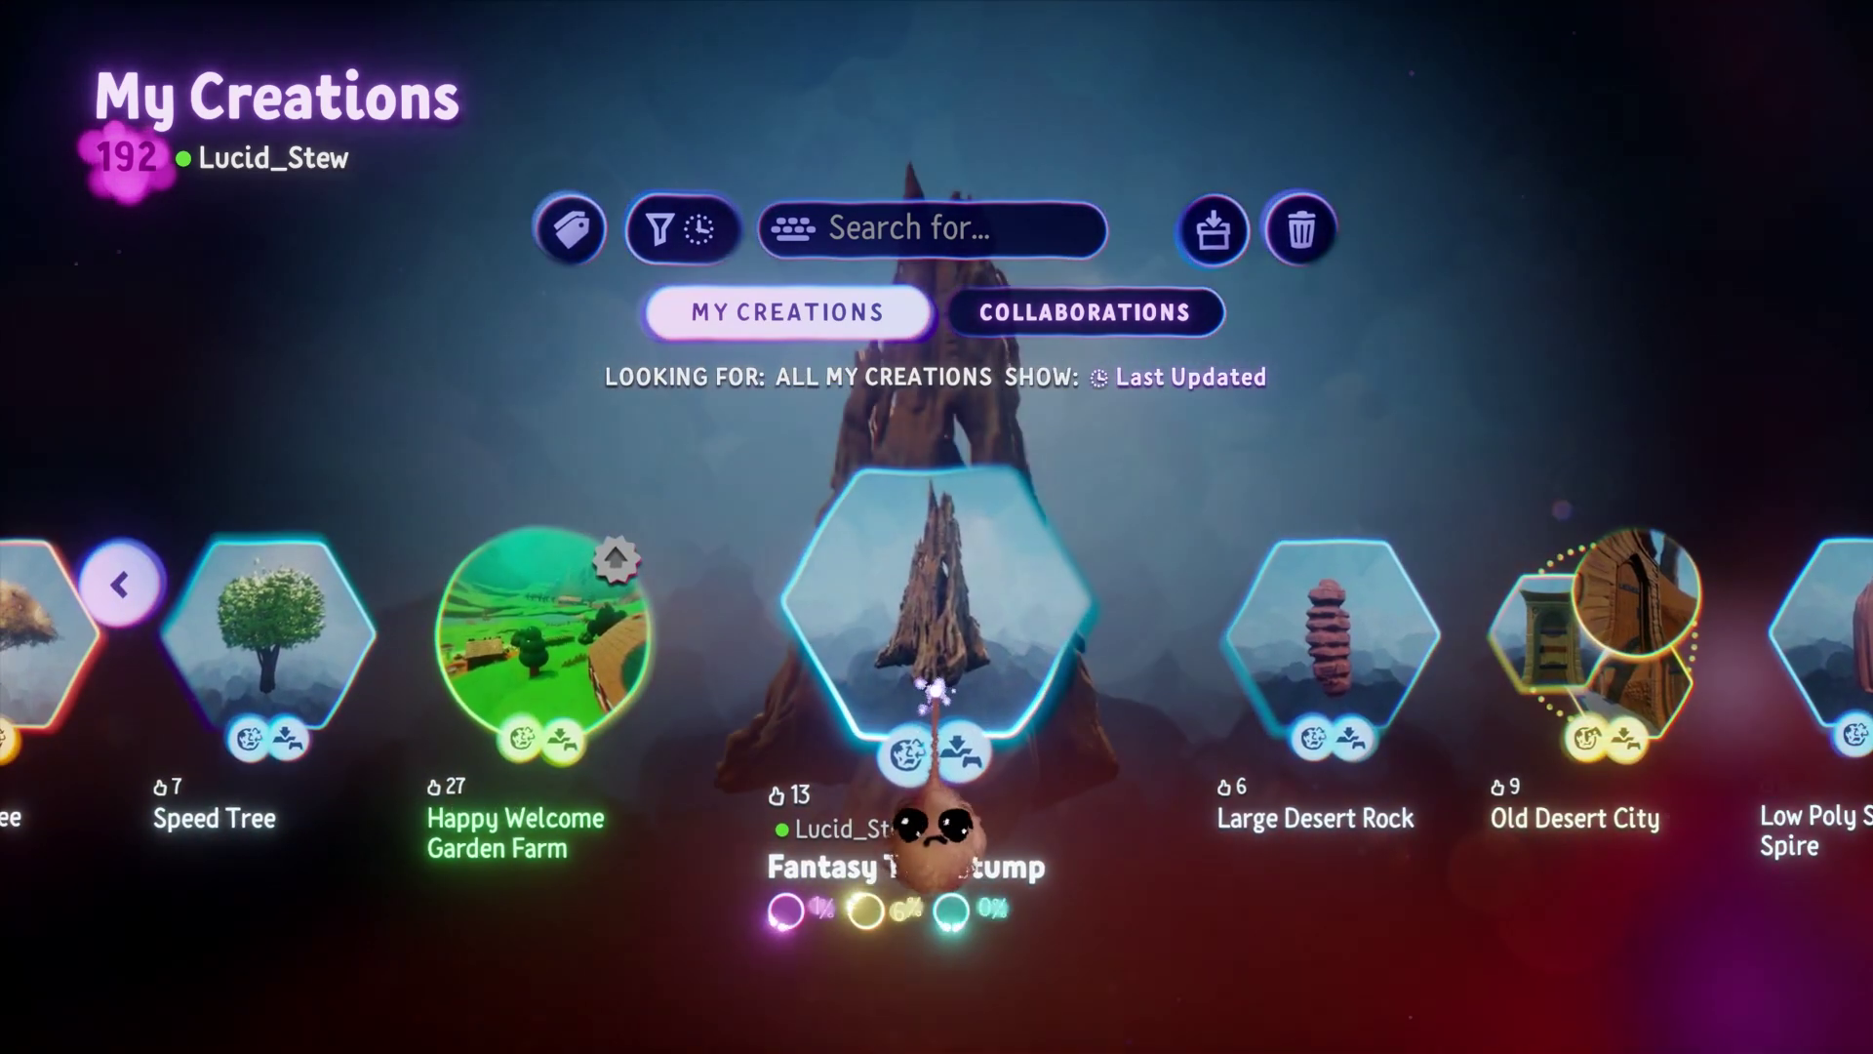
{"action": "scroll", "coordinate": [931, 692], "scroll_direction": "right", "scroll_amount": 3}
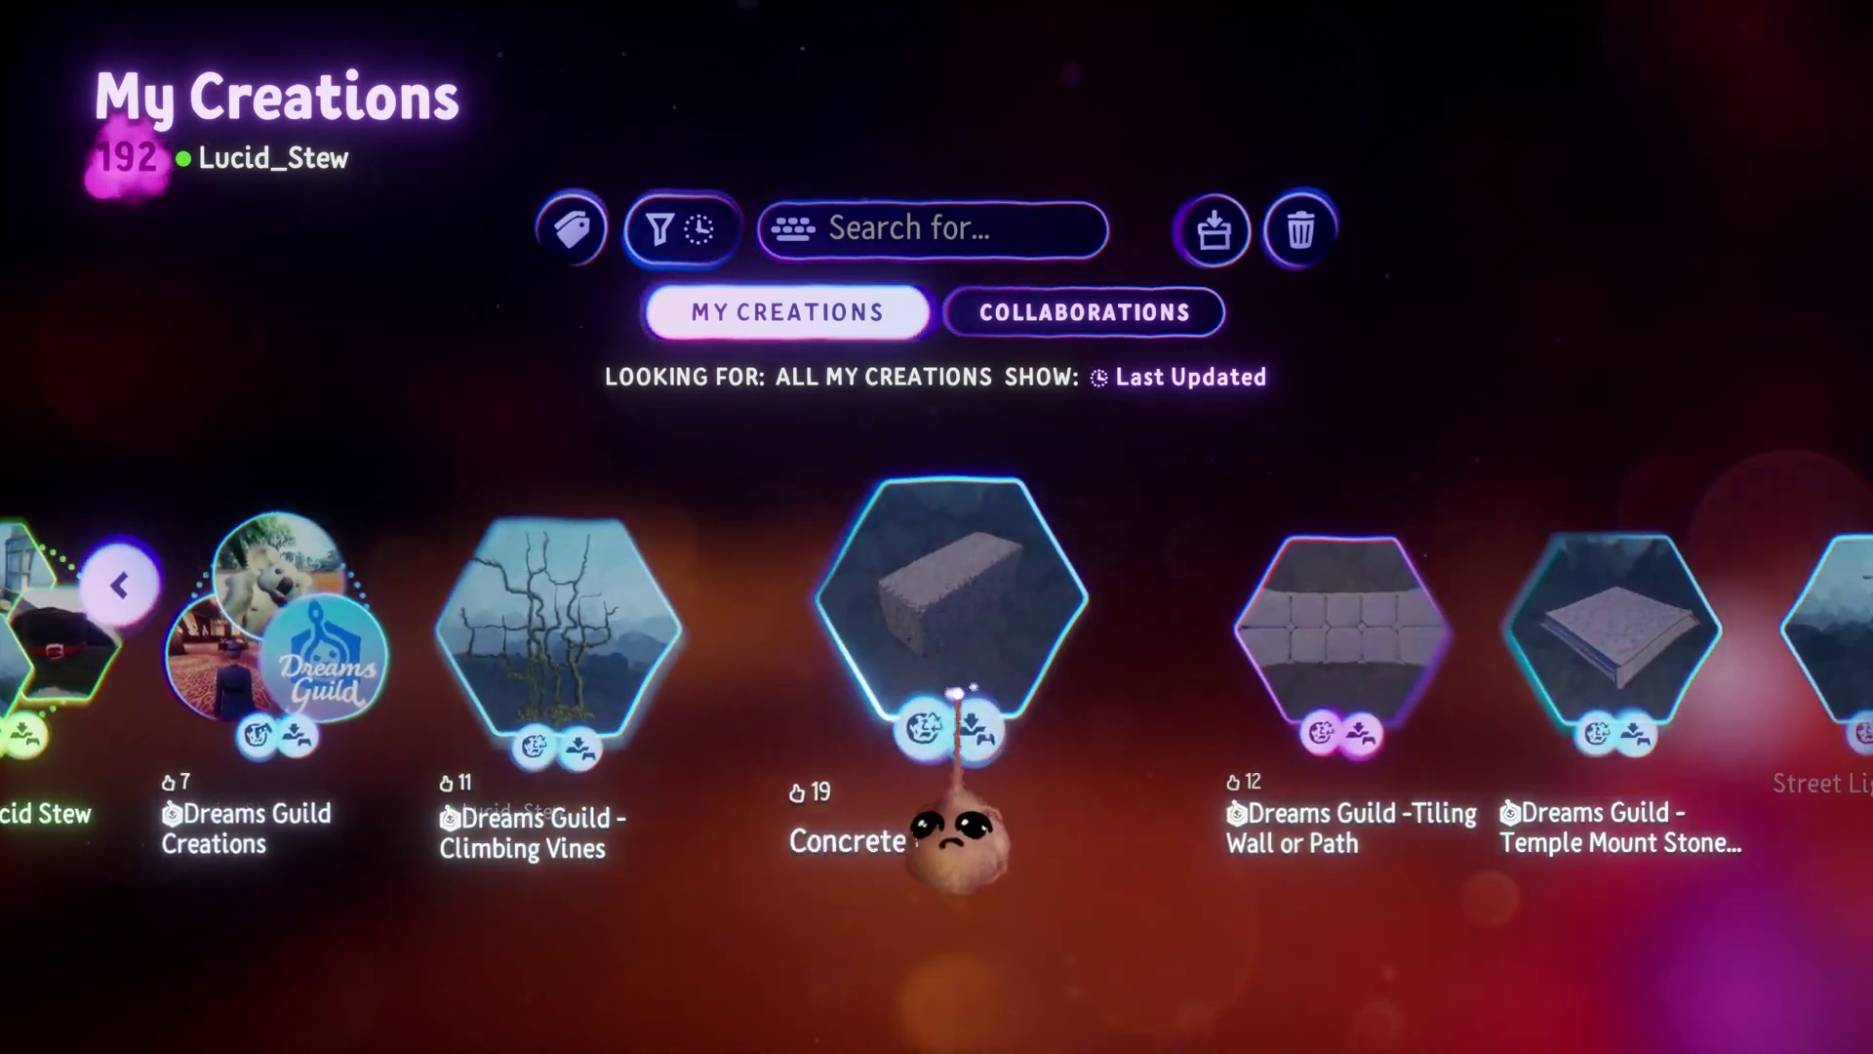
{"action": "scroll", "coordinate": [956, 700], "scroll_direction": "right", "scroll_amount": 1}
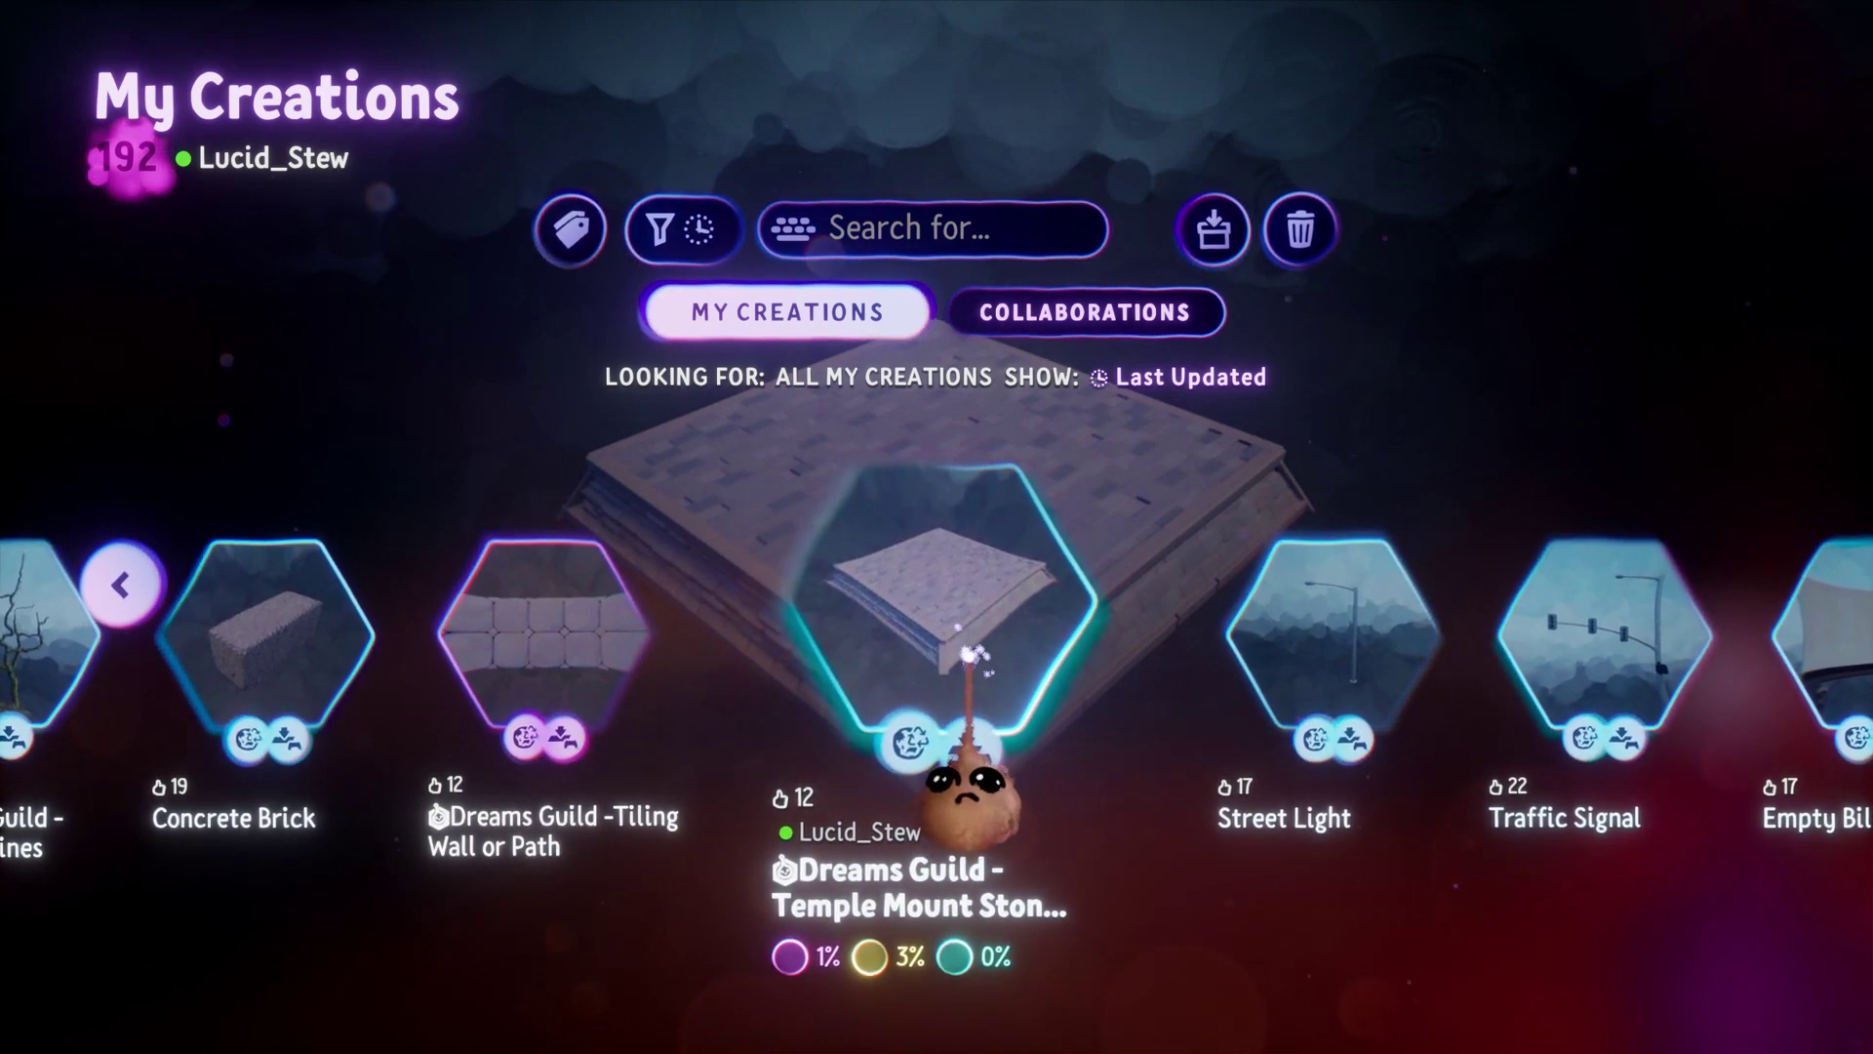
{"action": "left_click", "coordinate": [969, 648]}
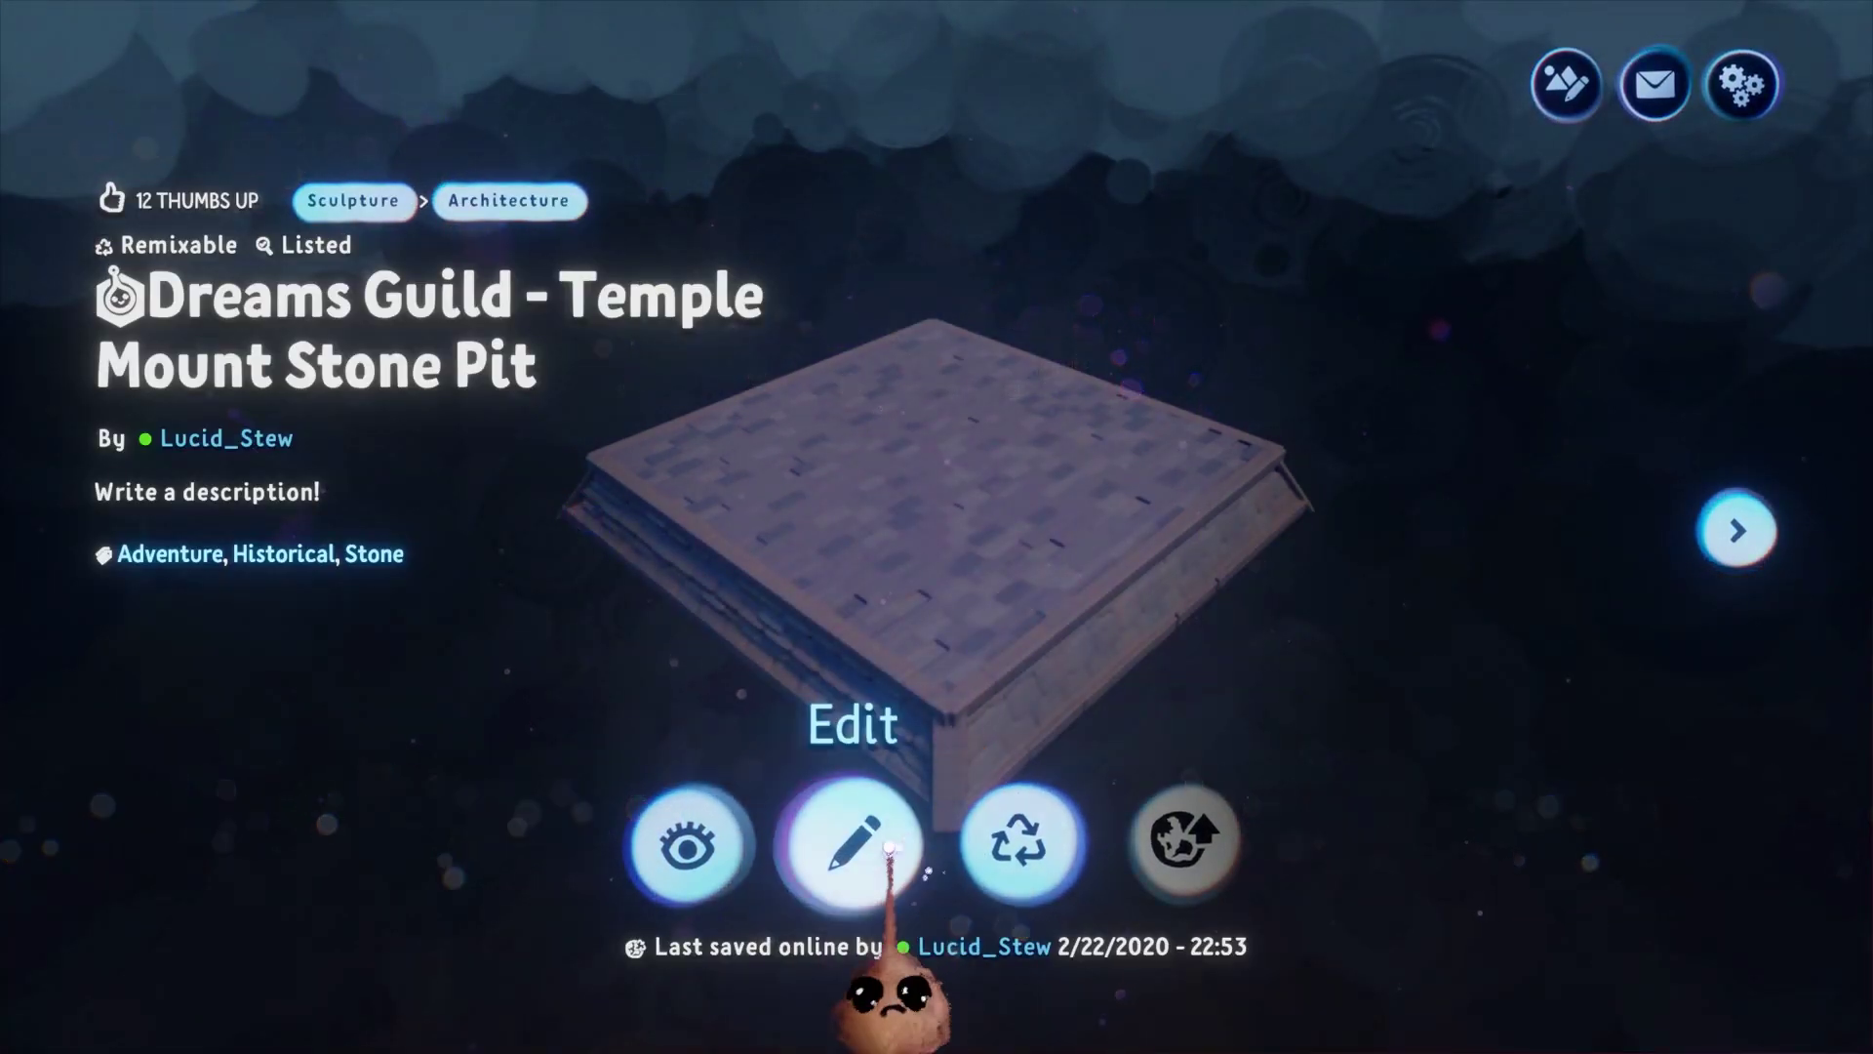
{"action": "left_click", "coordinate": [855, 843]}
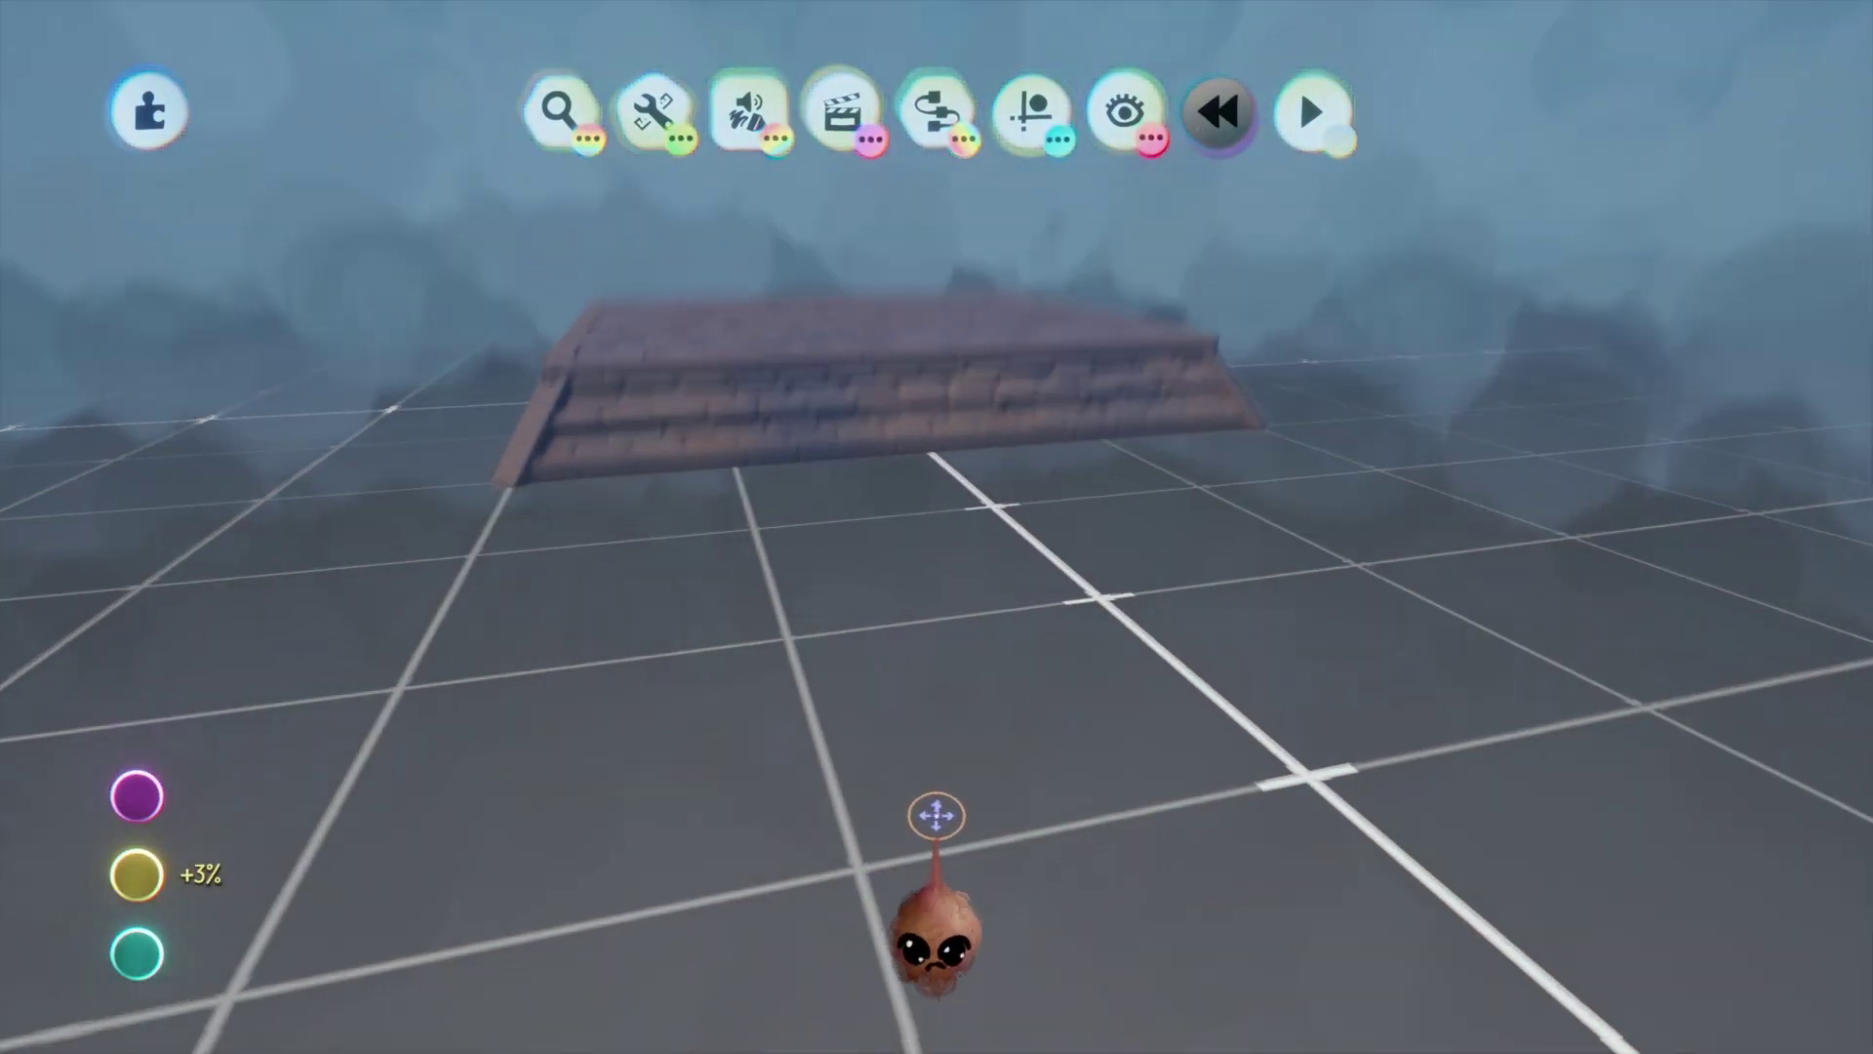
Set the stone pit sculpture's surface shininess to 100% and its Waxiness/Metalness to 67% in its outer properties.
{"action": "middle_click_drag", "start_coordinate": [936, 816], "coordinate": [995, 938]}
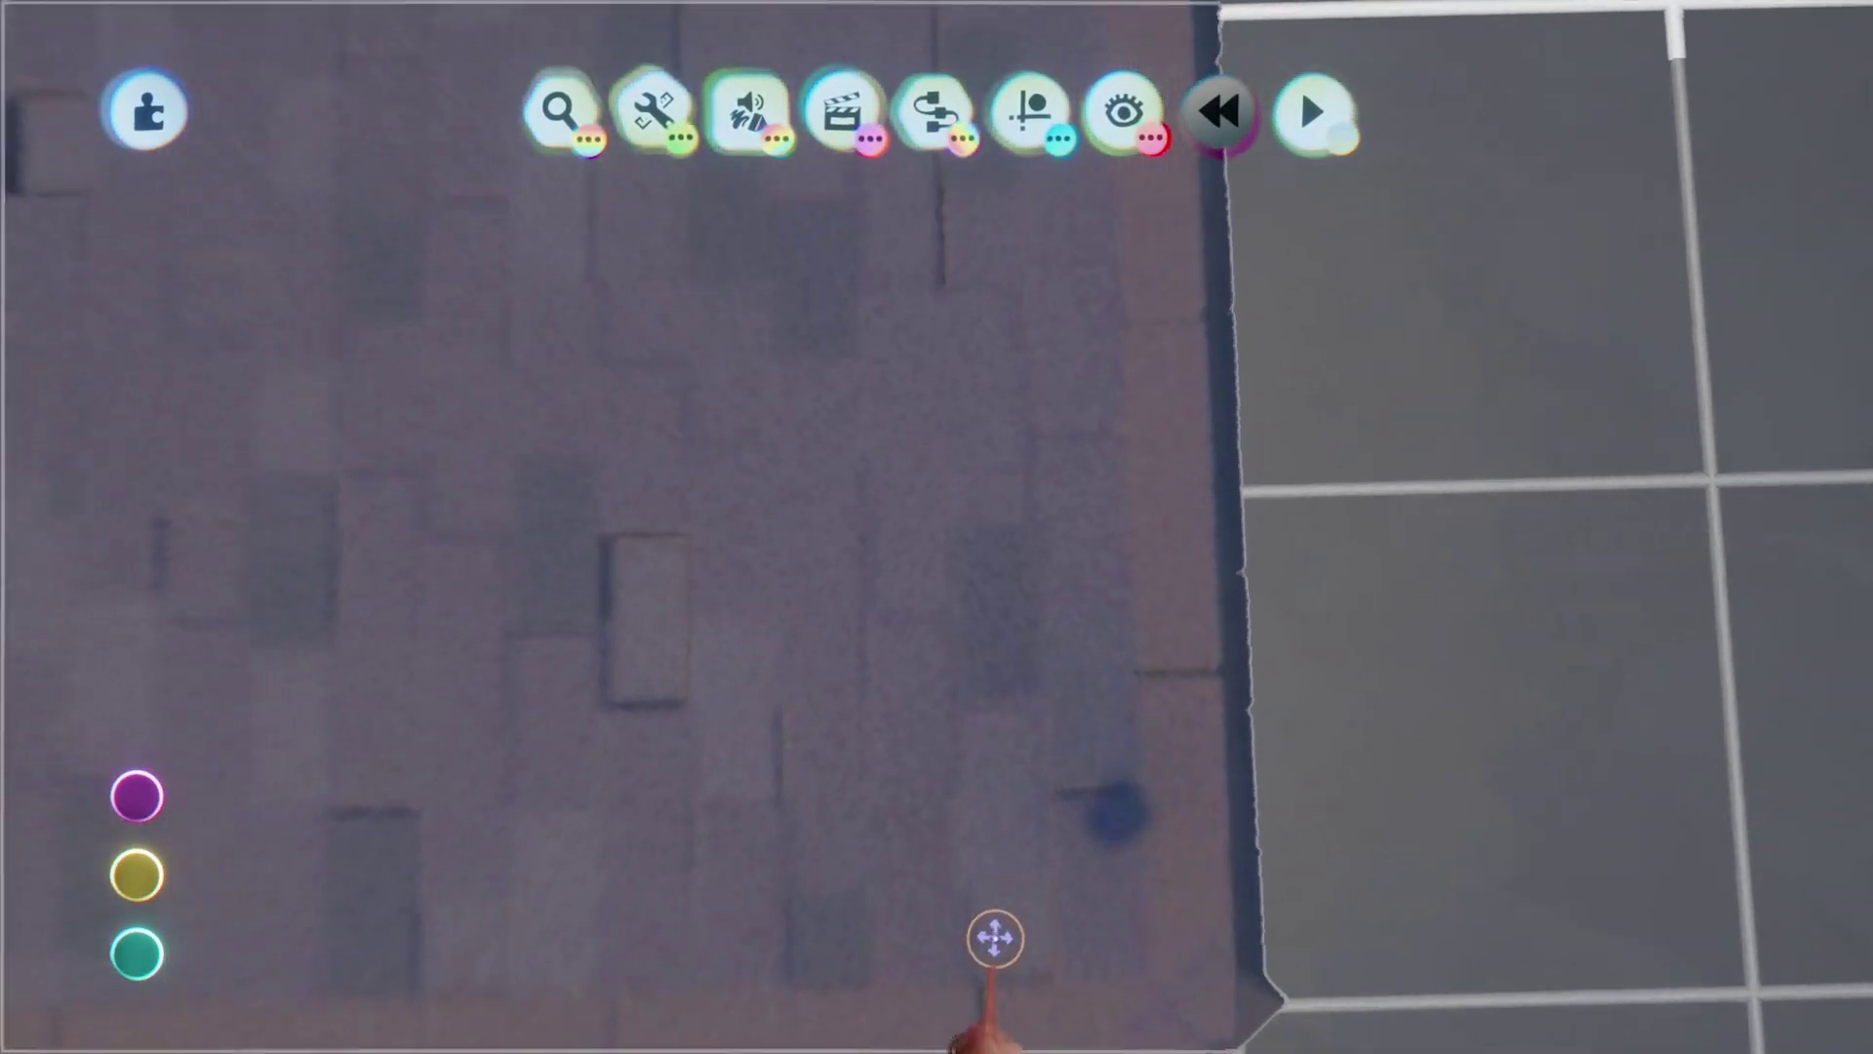
{"action": "middle_click_drag", "start_coordinate": [1045, 862], "coordinate": [1067, 767]}
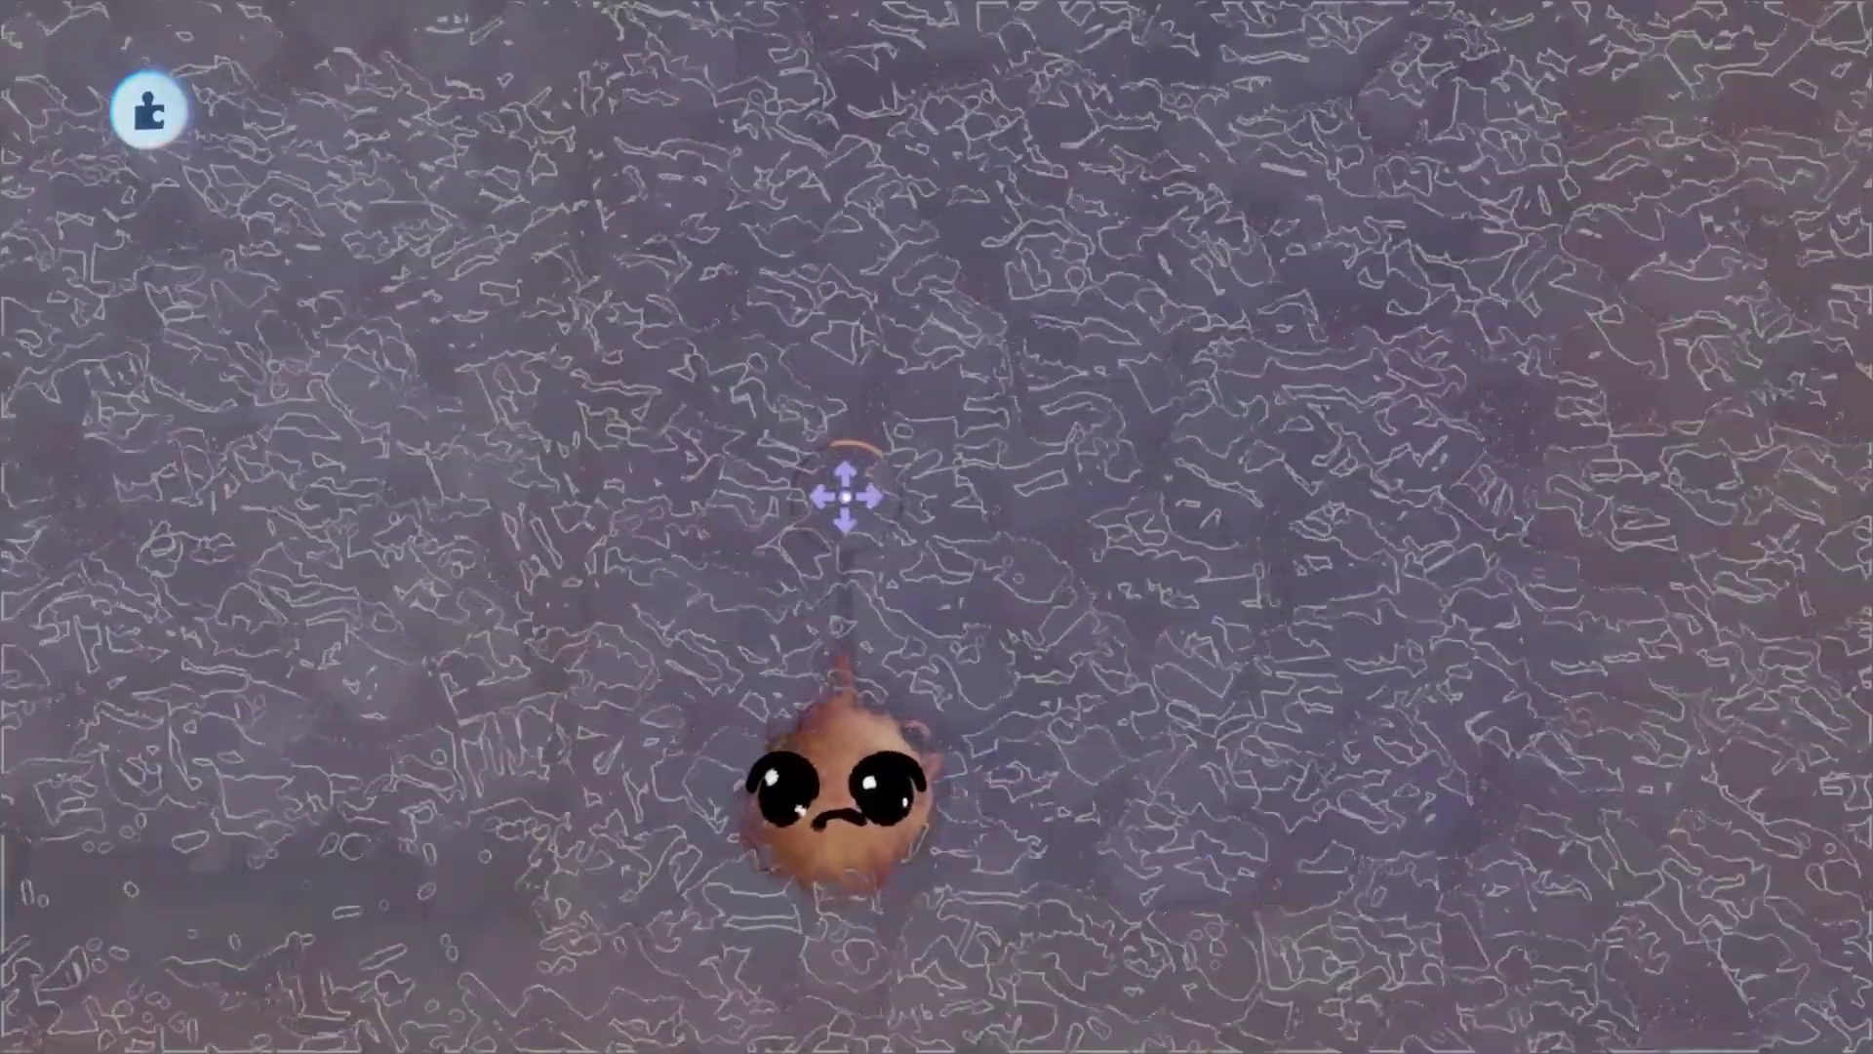
{"action": "left_click", "coordinate": [846, 497]}
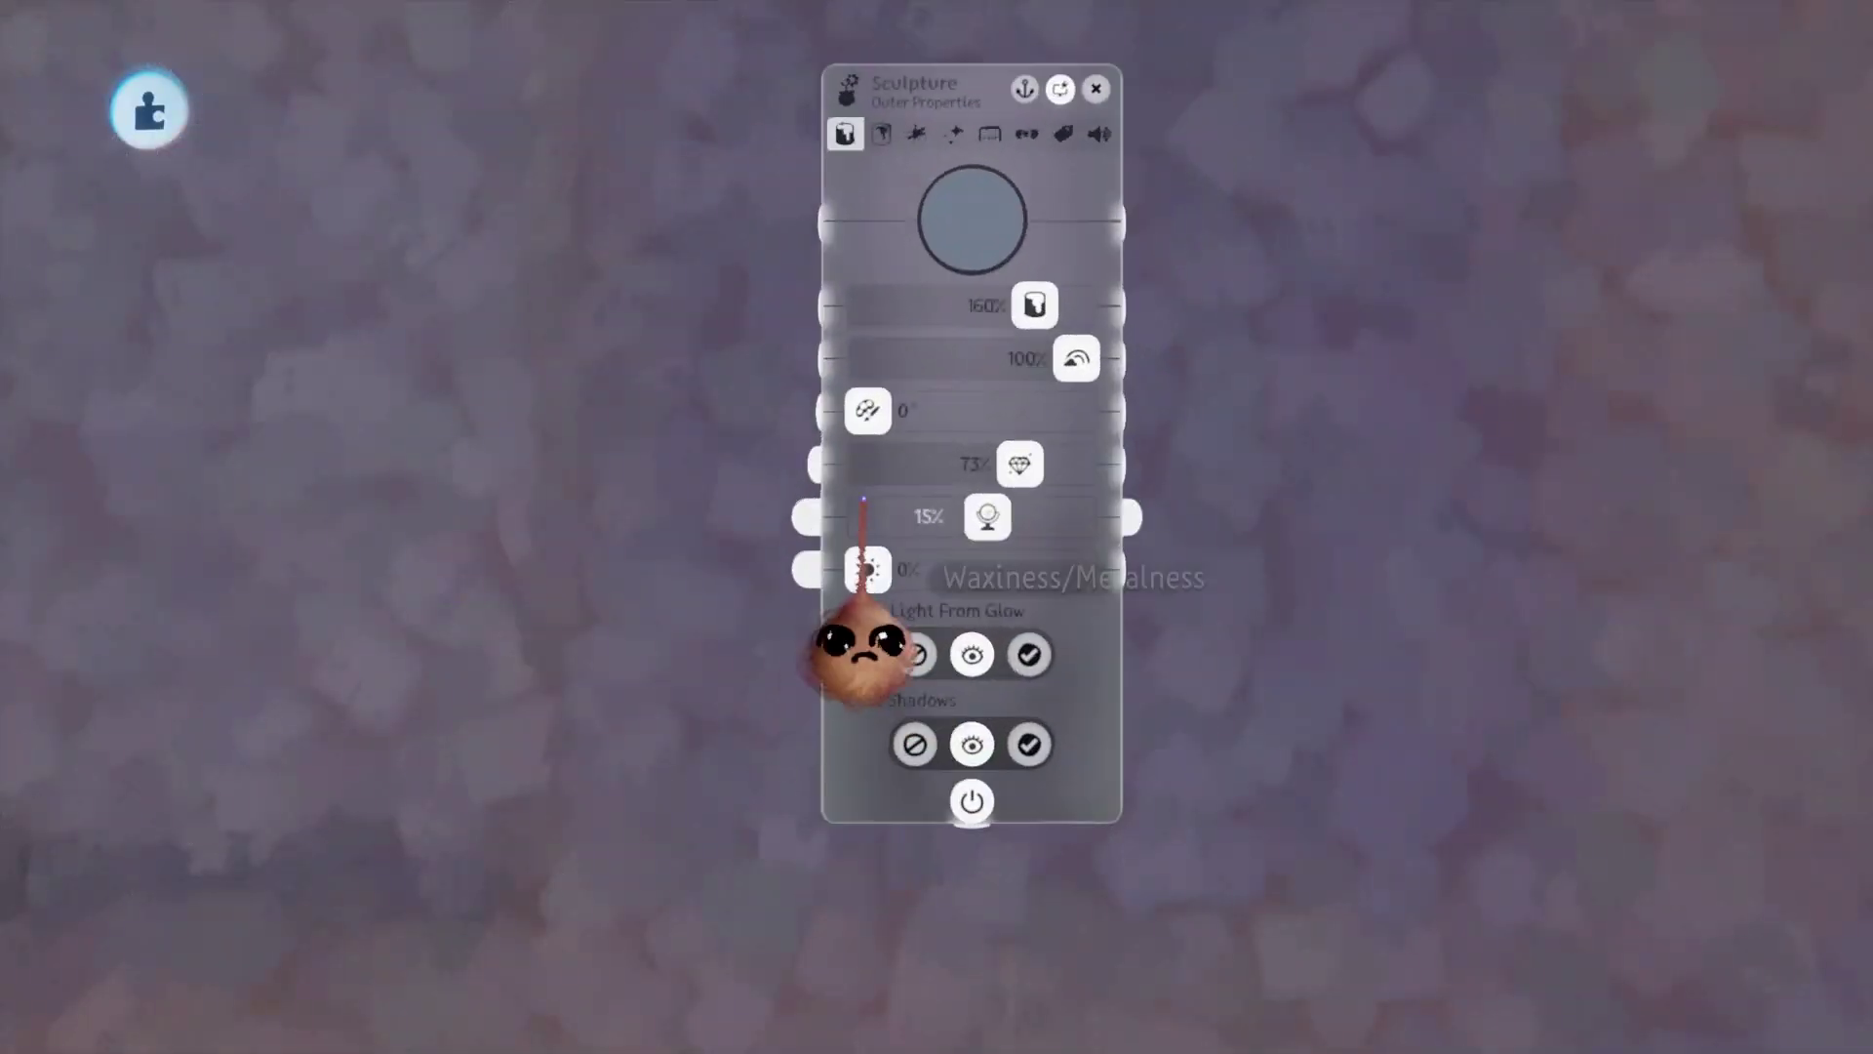
{"action": "scroll", "coordinate": [1112, 777], "scroll_direction": "down", "scroll_amount": 5}
{"action": "scroll", "coordinate": [1116, 790], "scroll_direction": "down", "scroll_amount": 3}
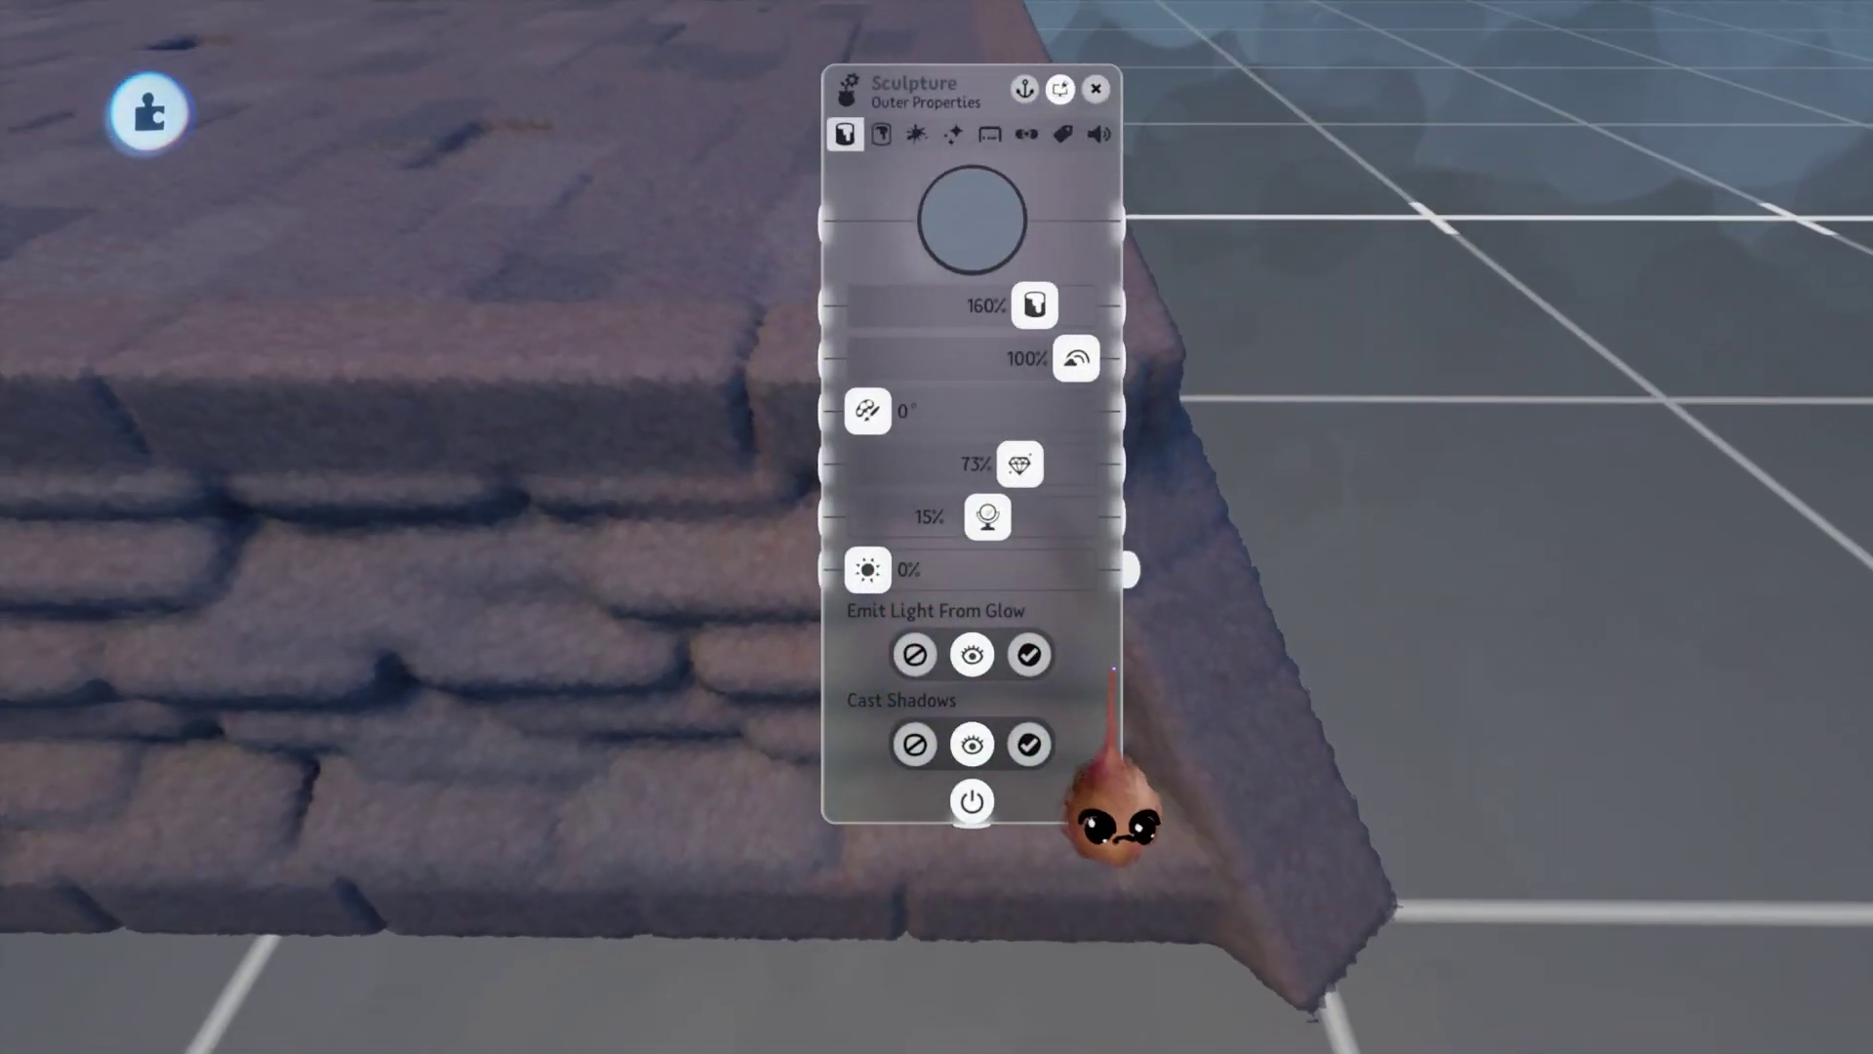
{"action": "middle_click_drag", "start_coordinate": [1108, 719], "coordinate": [1074, 451]}
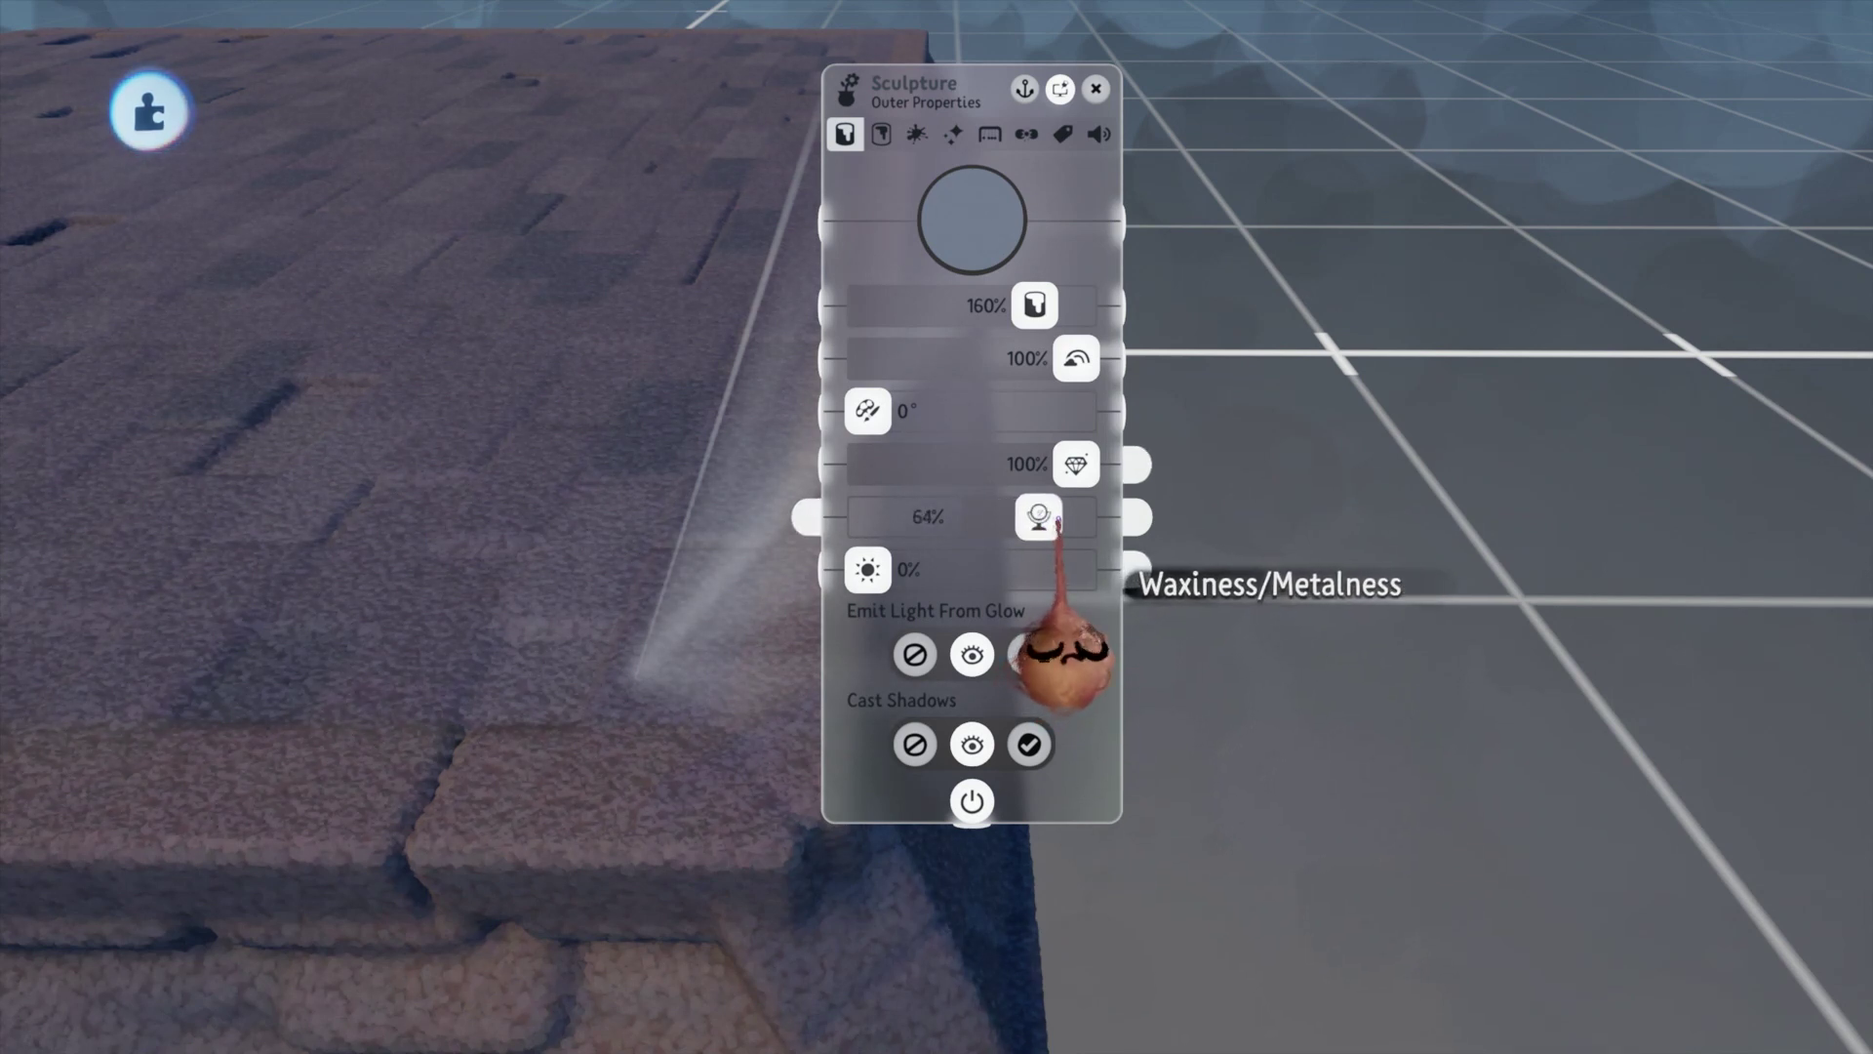
{"action": "mouse_move", "coordinate": [998, 557]}
{"action": "middle_mouse_down"}
{"action": "mouse_move", "coordinate": [970, 643]}
{"action": "mouse_move", "coordinate": [1028, 656]}
{"action": "mouse_move", "coordinate": [1238, 598]}
{"action": "mouse_move", "coordinate": [1149, 866]}
{"action": "mouse_move", "coordinate": [1020, 928]}
{"action": "mouse_move", "coordinate": [840, 878]}
{"action": "middle_mouse_up"}
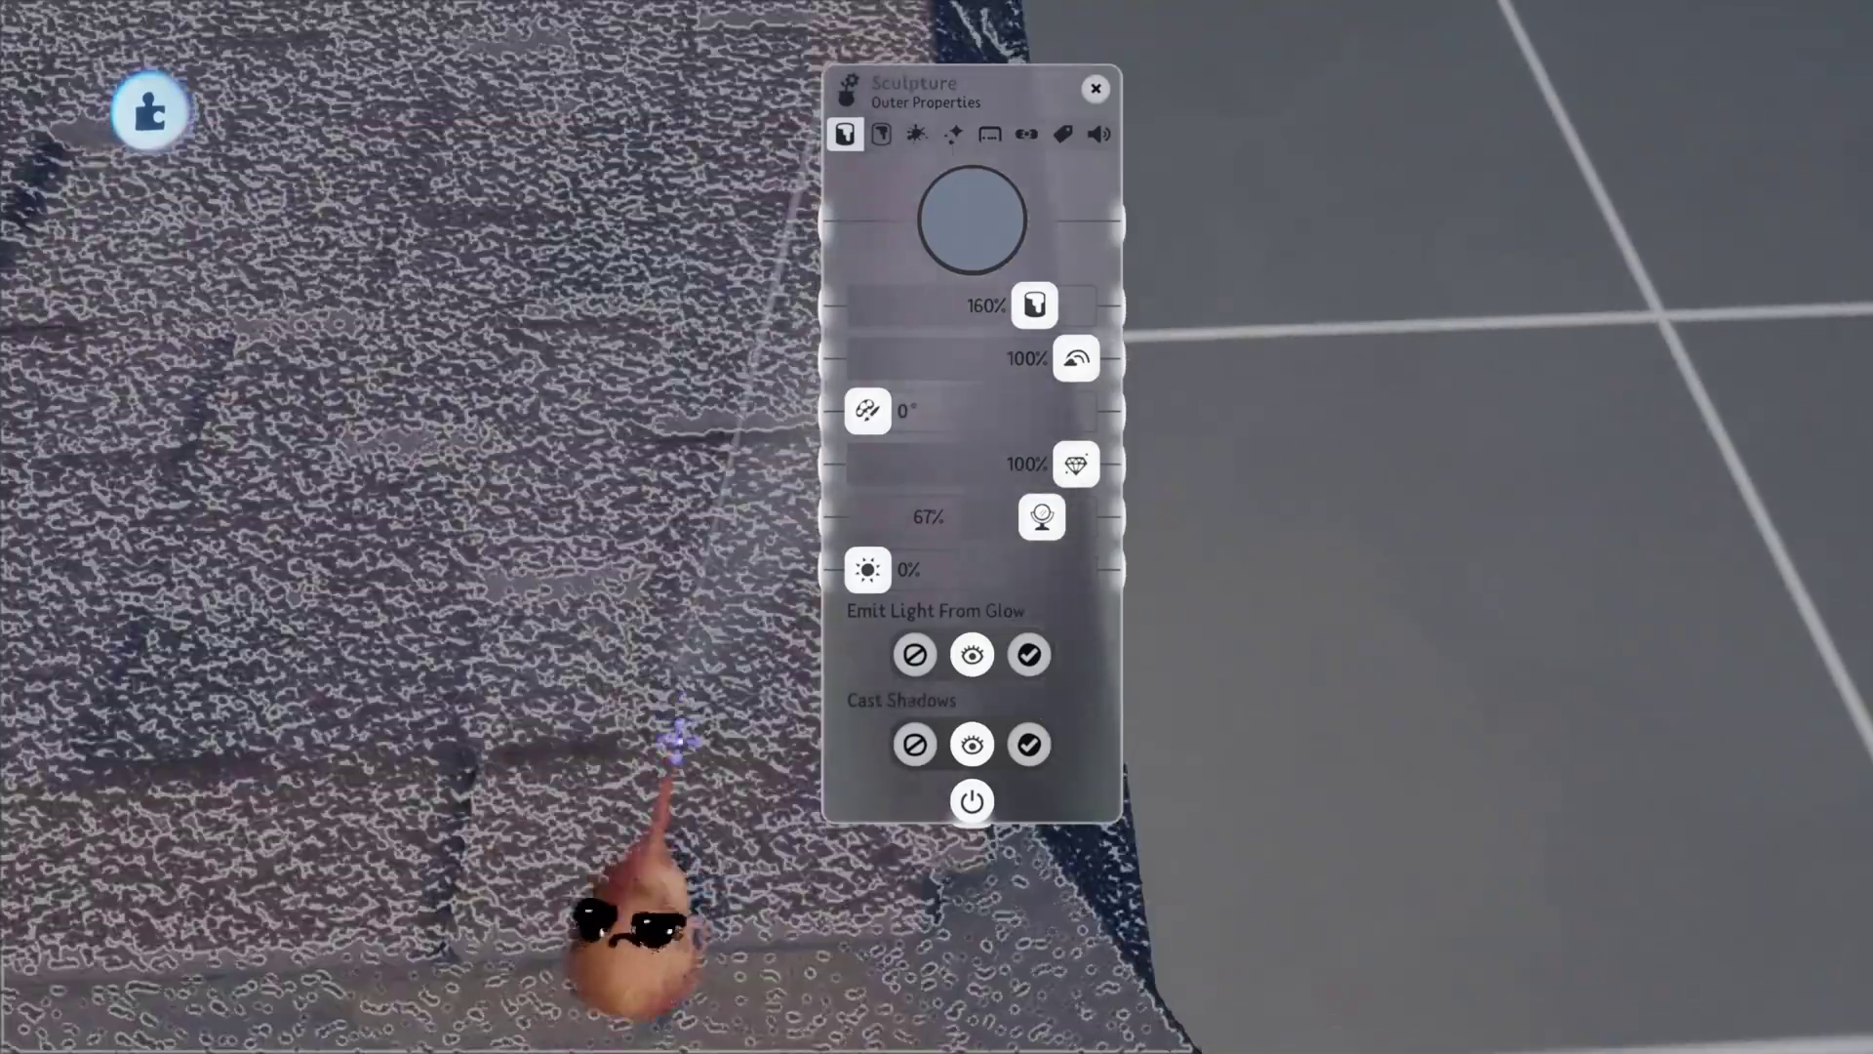
{"action": "middle_click_drag", "start_coordinate": [678, 742], "coordinate": [1001, 875]}
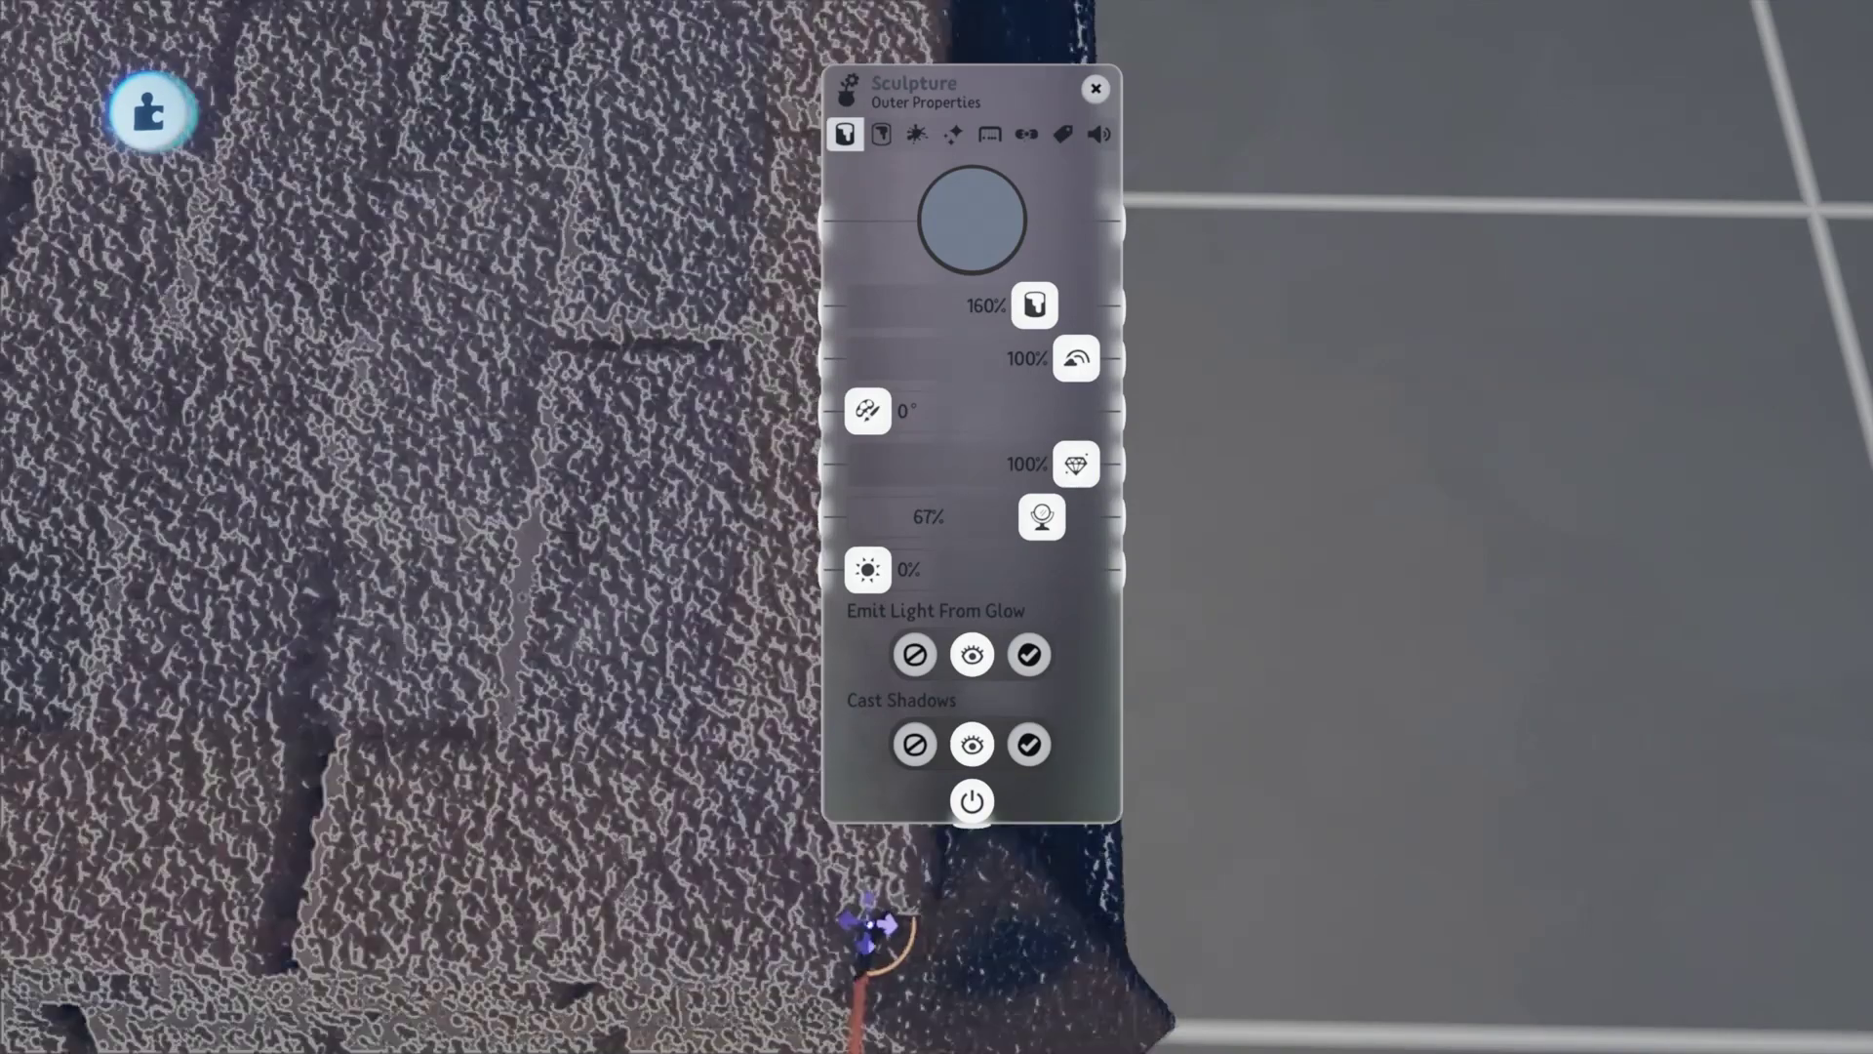
{"action": "mouse_move", "coordinate": [878, 928]}
{"action": "middle_mouse_down"}
{"action": "mouse_move", "coordinate": [1209, 535]}
{"action": "mouse_move", "coordinate": [1258, 315]}
{"action": "mouse_move", "coordinate": [1277, 442]}
{"action": "mouse_move", "coordinate": [1304, 468]}
{"action": "mouse_move", "coordinate": [1275, 569]}
{"action": "mouse_move", "coordinate": [1285, 602]}
{"action": "mouse_move", "coordinate": [1258, 576]}
{"action": "middle_mouse_up"}
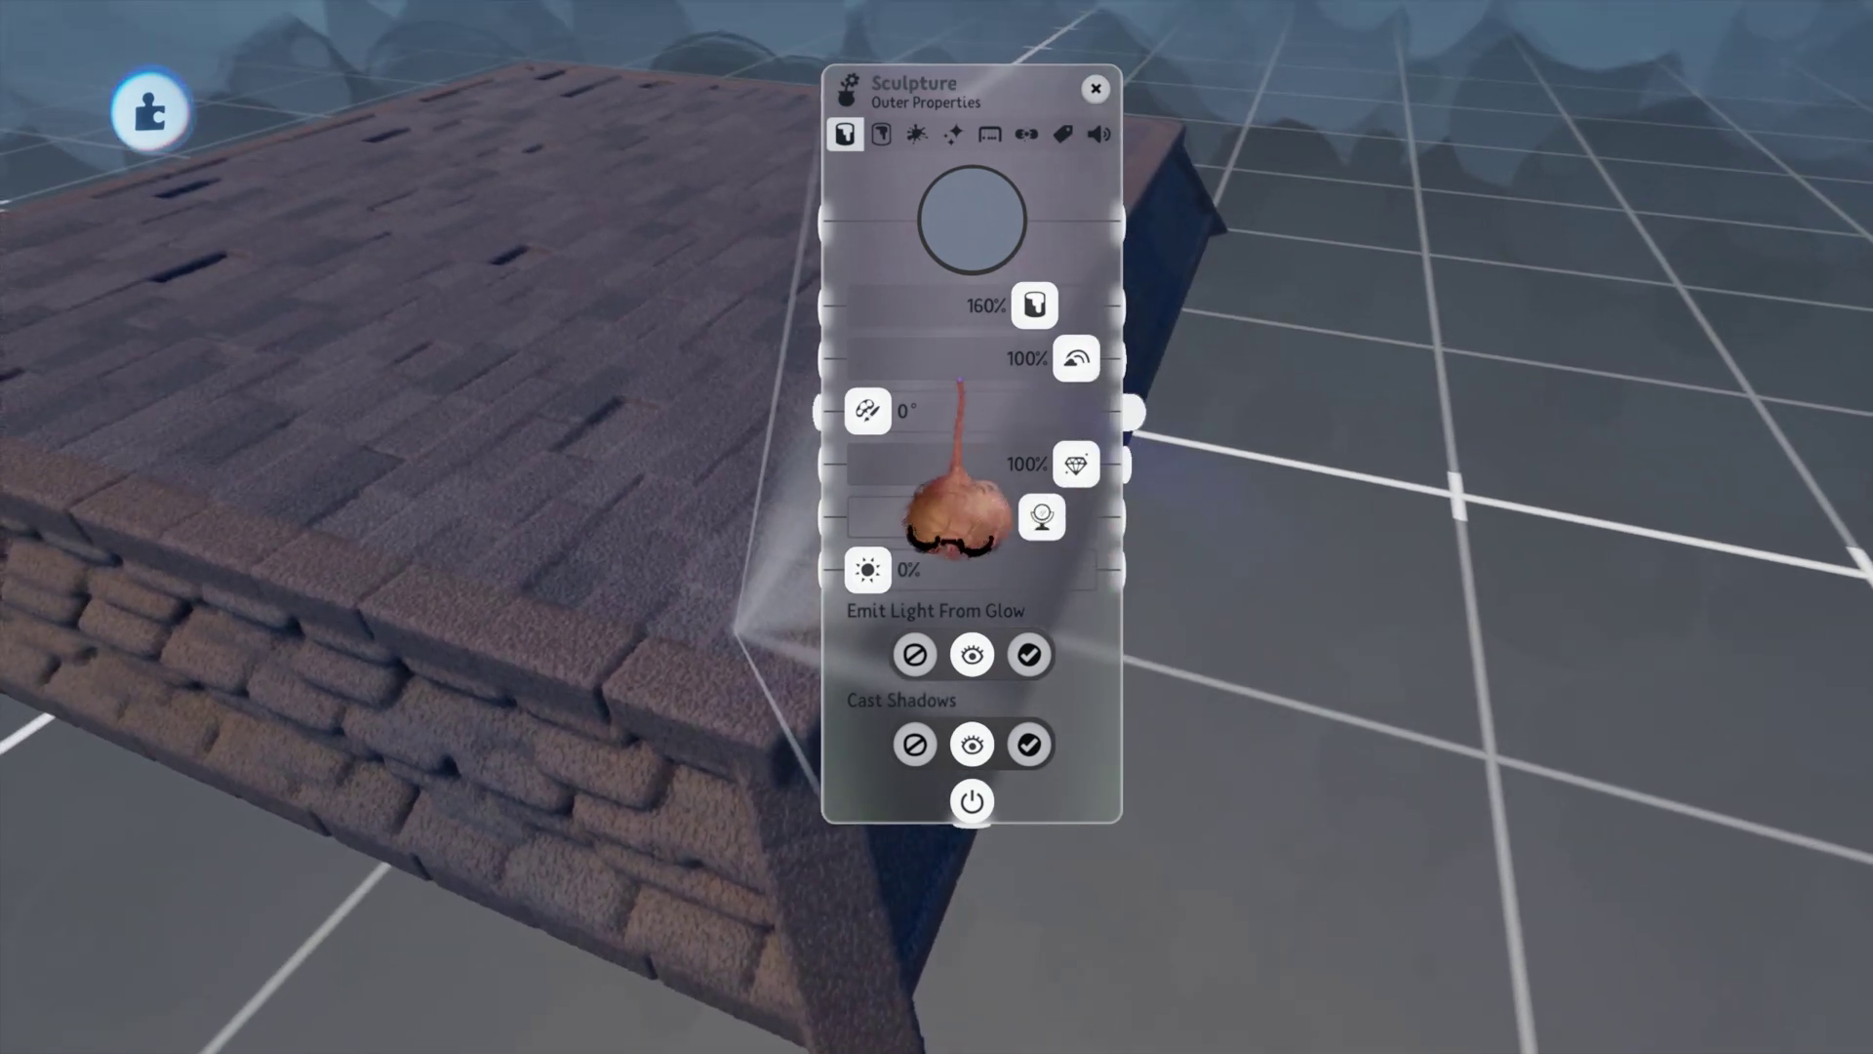
Move the stone pit's properties clear of the model and vary Waxiness/Metalness through 100% and 41%, ending at 95%.
{"action": "key", "text": "Escape"}
{"action": "mouse_move", "coordinate": [1476, 986]}
{"action": "middle_mouse_down"}
{"action": "mouse_move", "coordinate": [1447, 966]}
{"action": "mouse_move", "coordinate": [1452, 1050]}
{"action": "mouse_move", "coordinate": [1496, 962]}
{"action": "middle_mouse_up"}
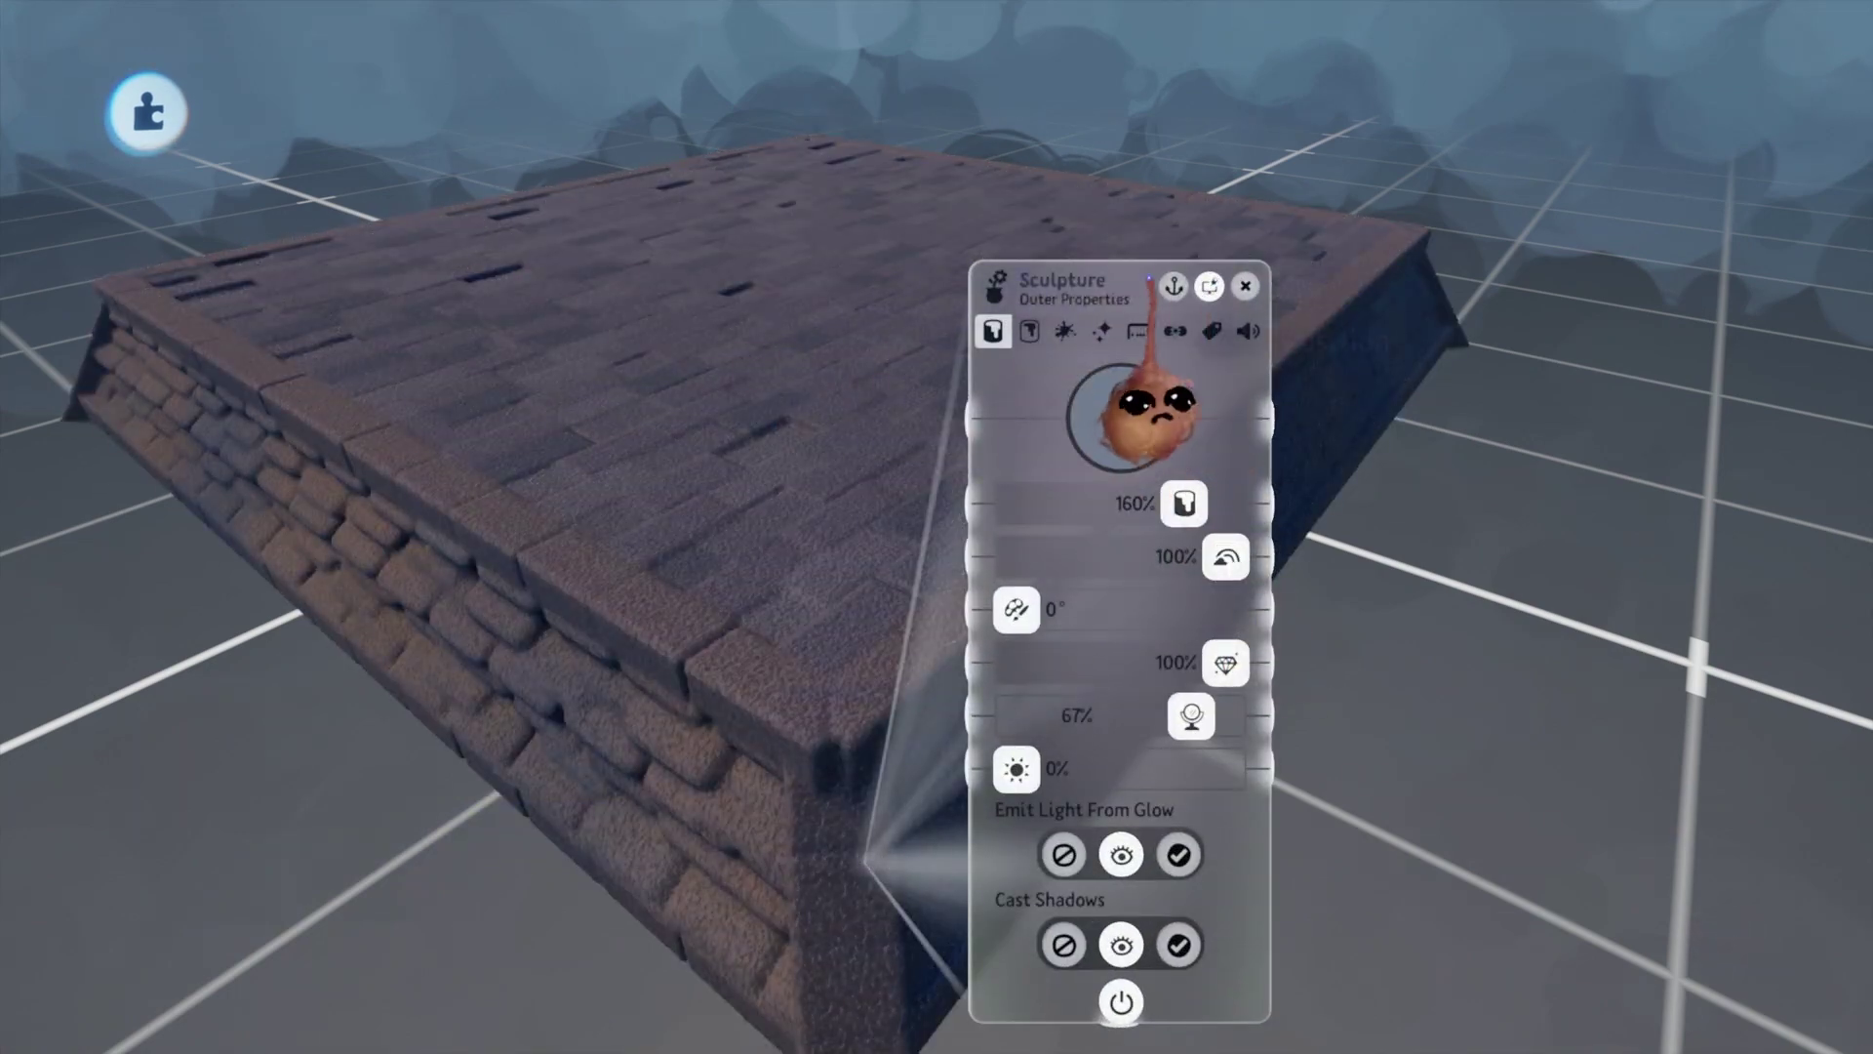
{"action": "left_click_drag", "start_coordinate": [1150, 278], "coordinate": [1608, 86]}
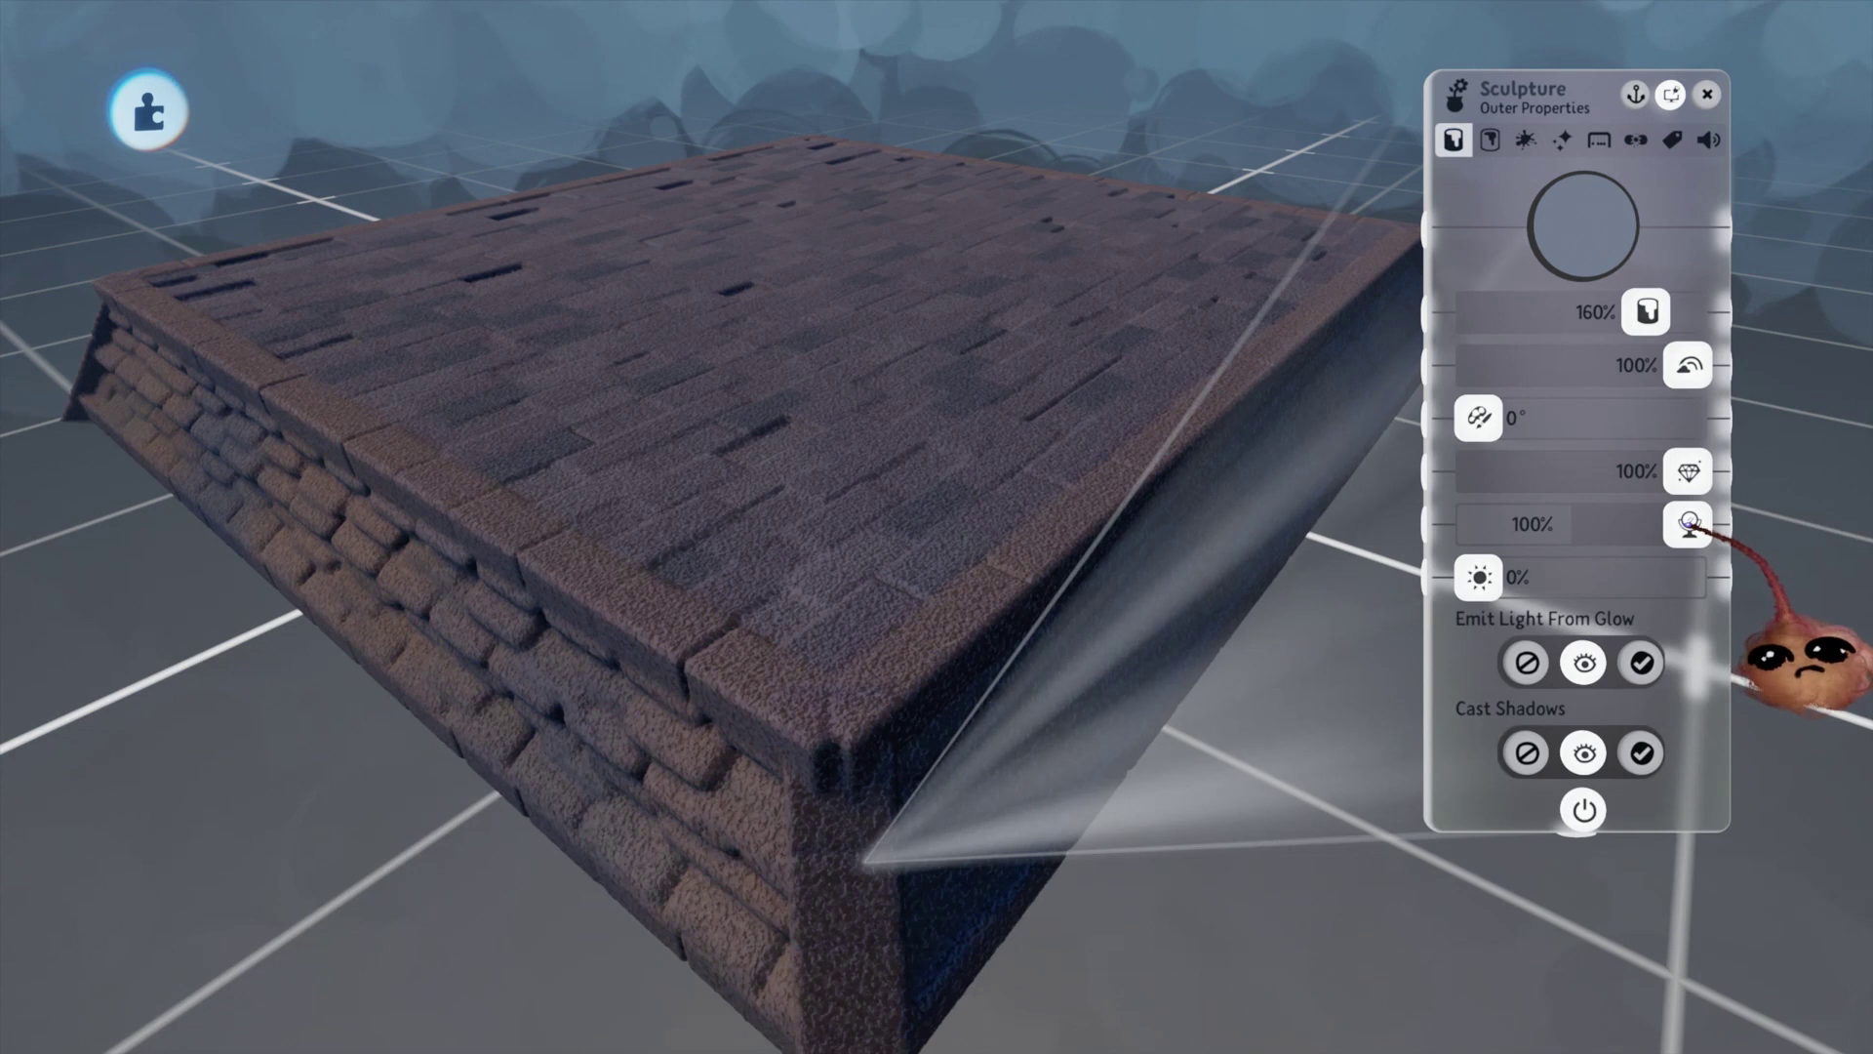
{"action": "left_click_drag", "start_coordinate": [1688, 525], "coordinate": [1619, 525]}
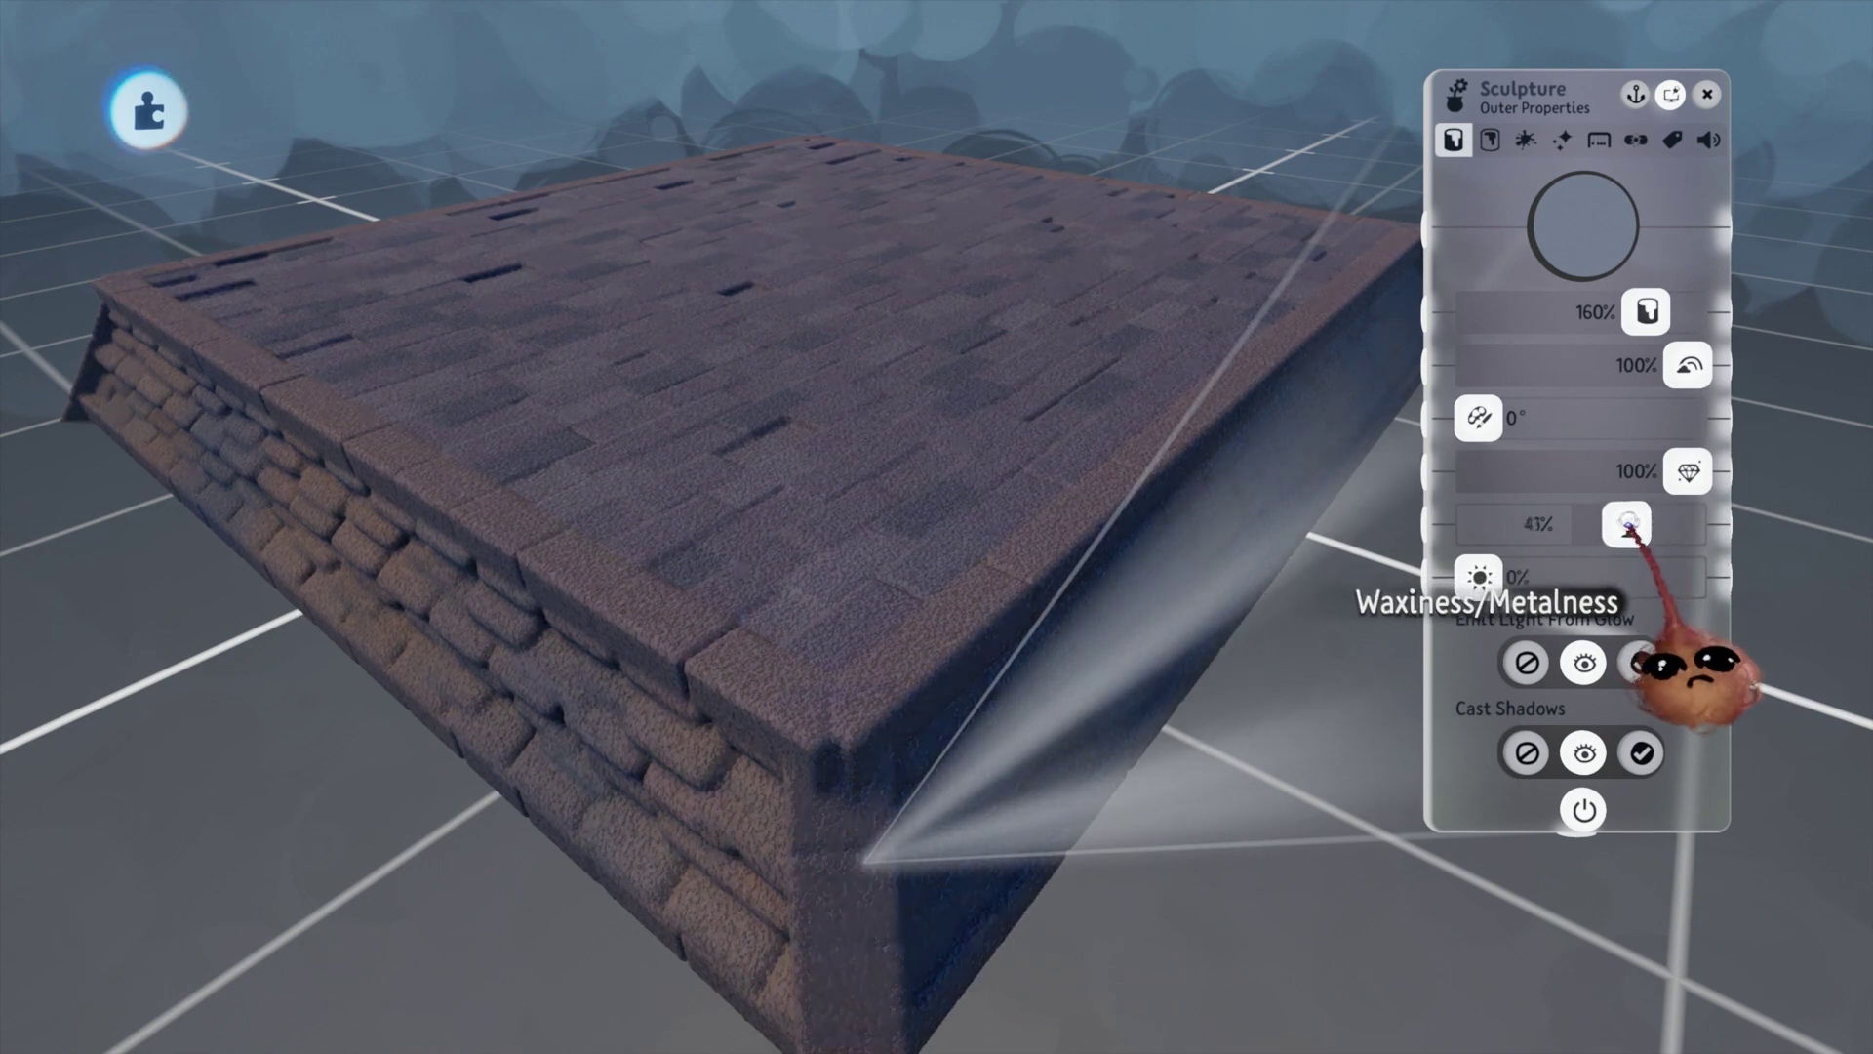
{"action": "left_click_drag", "start_coordinate": [1627, 527], "coordinate": [1597, 527]}
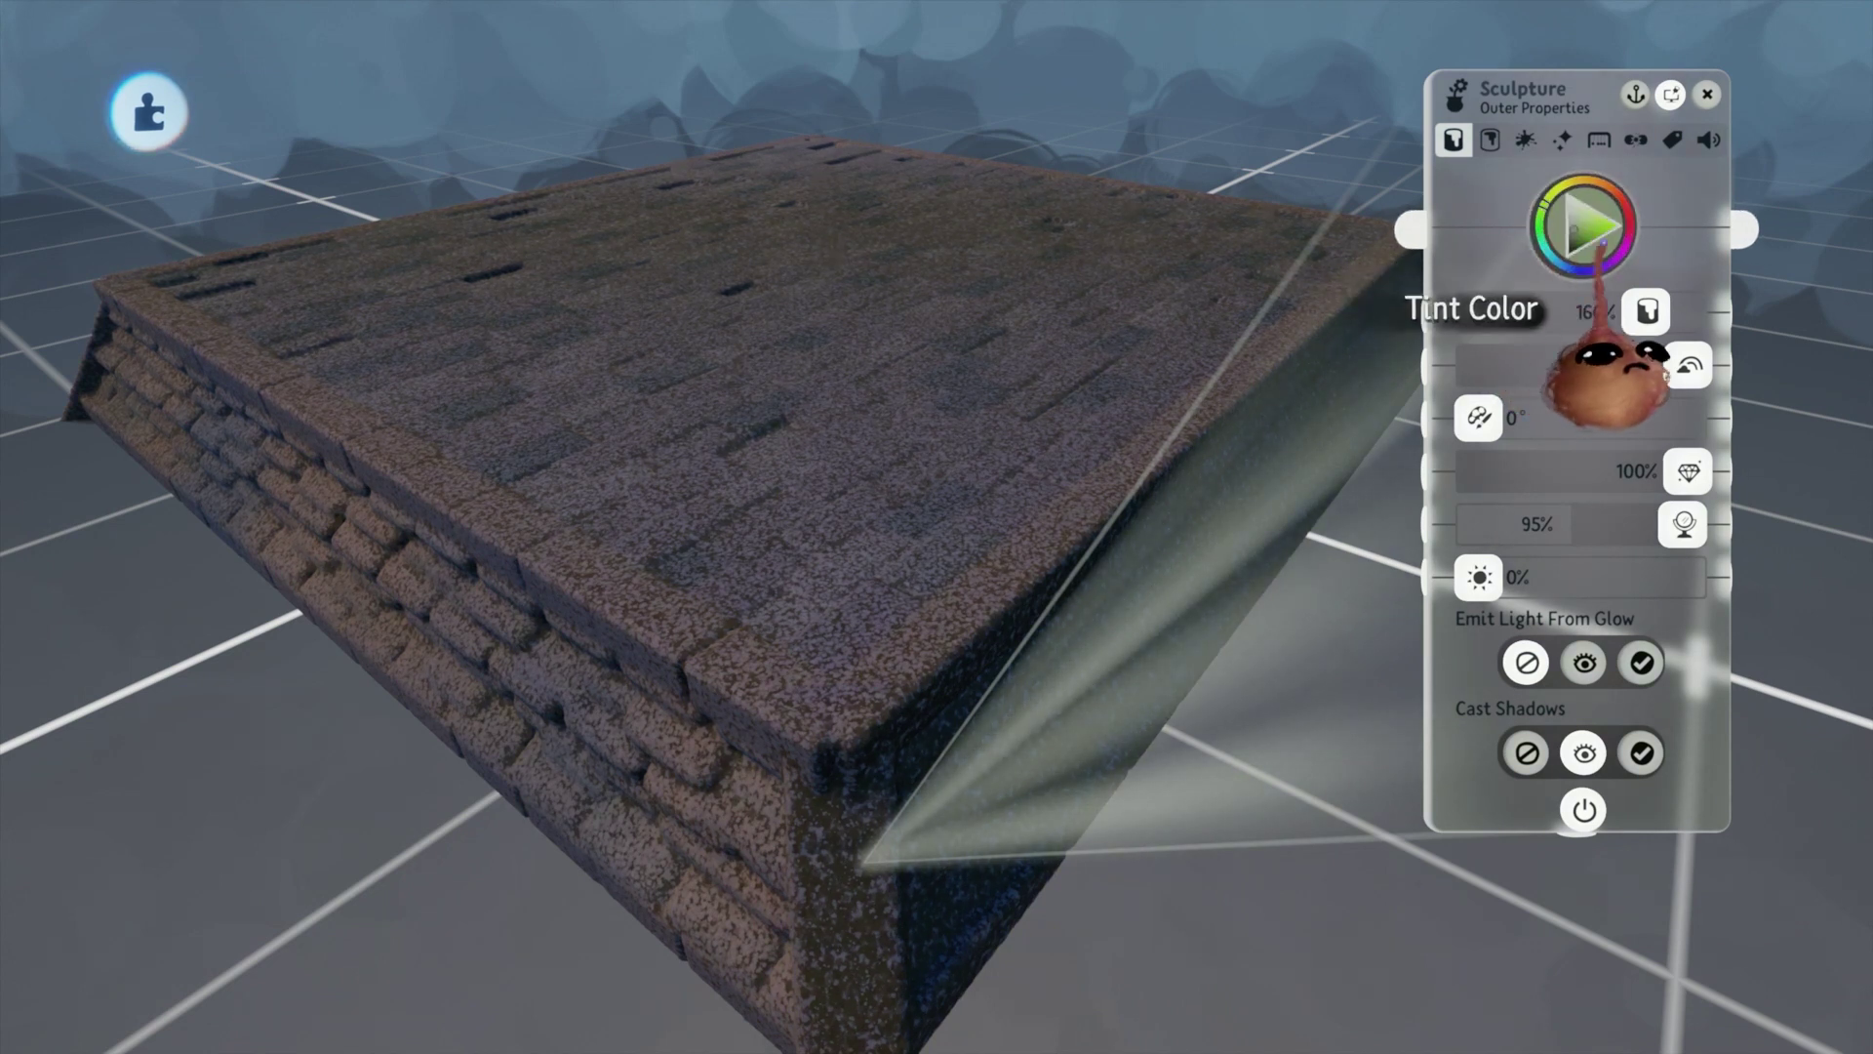
Darken the stone pit sculpture's tint color to a deep green.
{"action": "left_click", "coordinate": [1585, 234]}
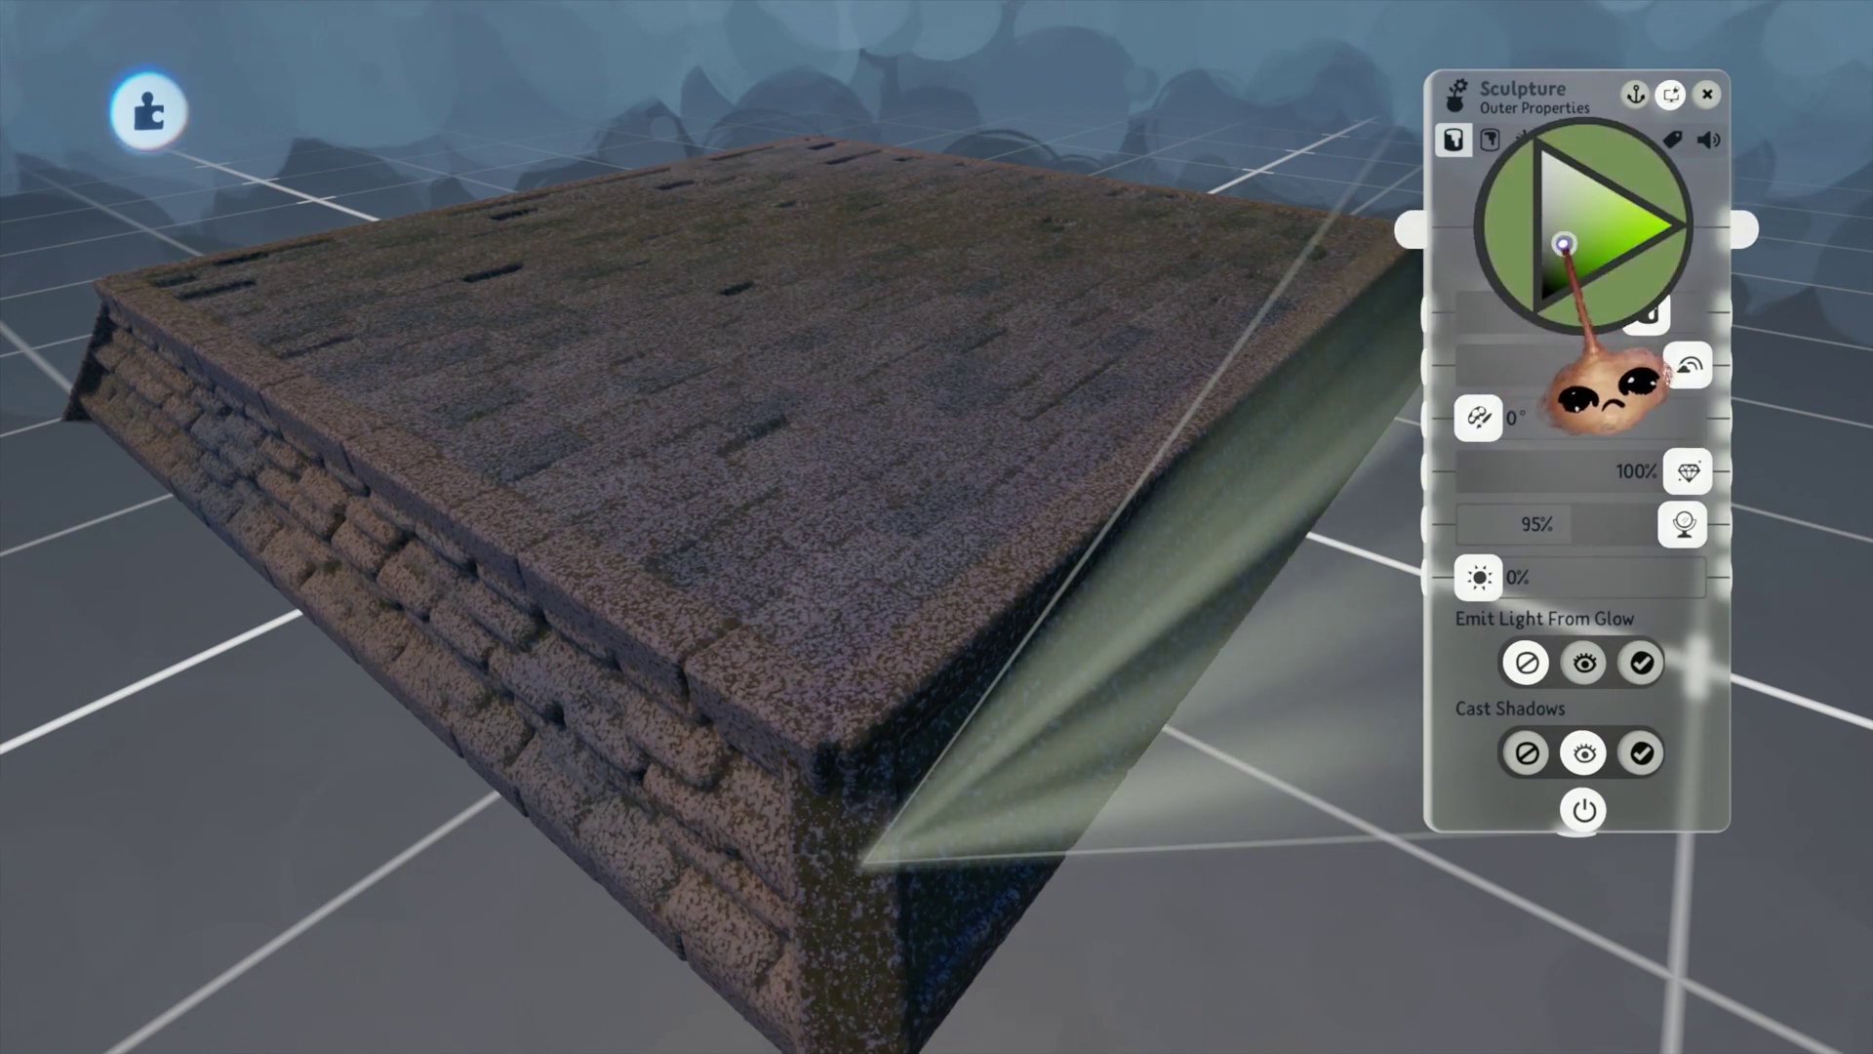
{"action": "left_click_drag", "start_coordinate": [1567, 251], "coordinate": [1561, 268]}
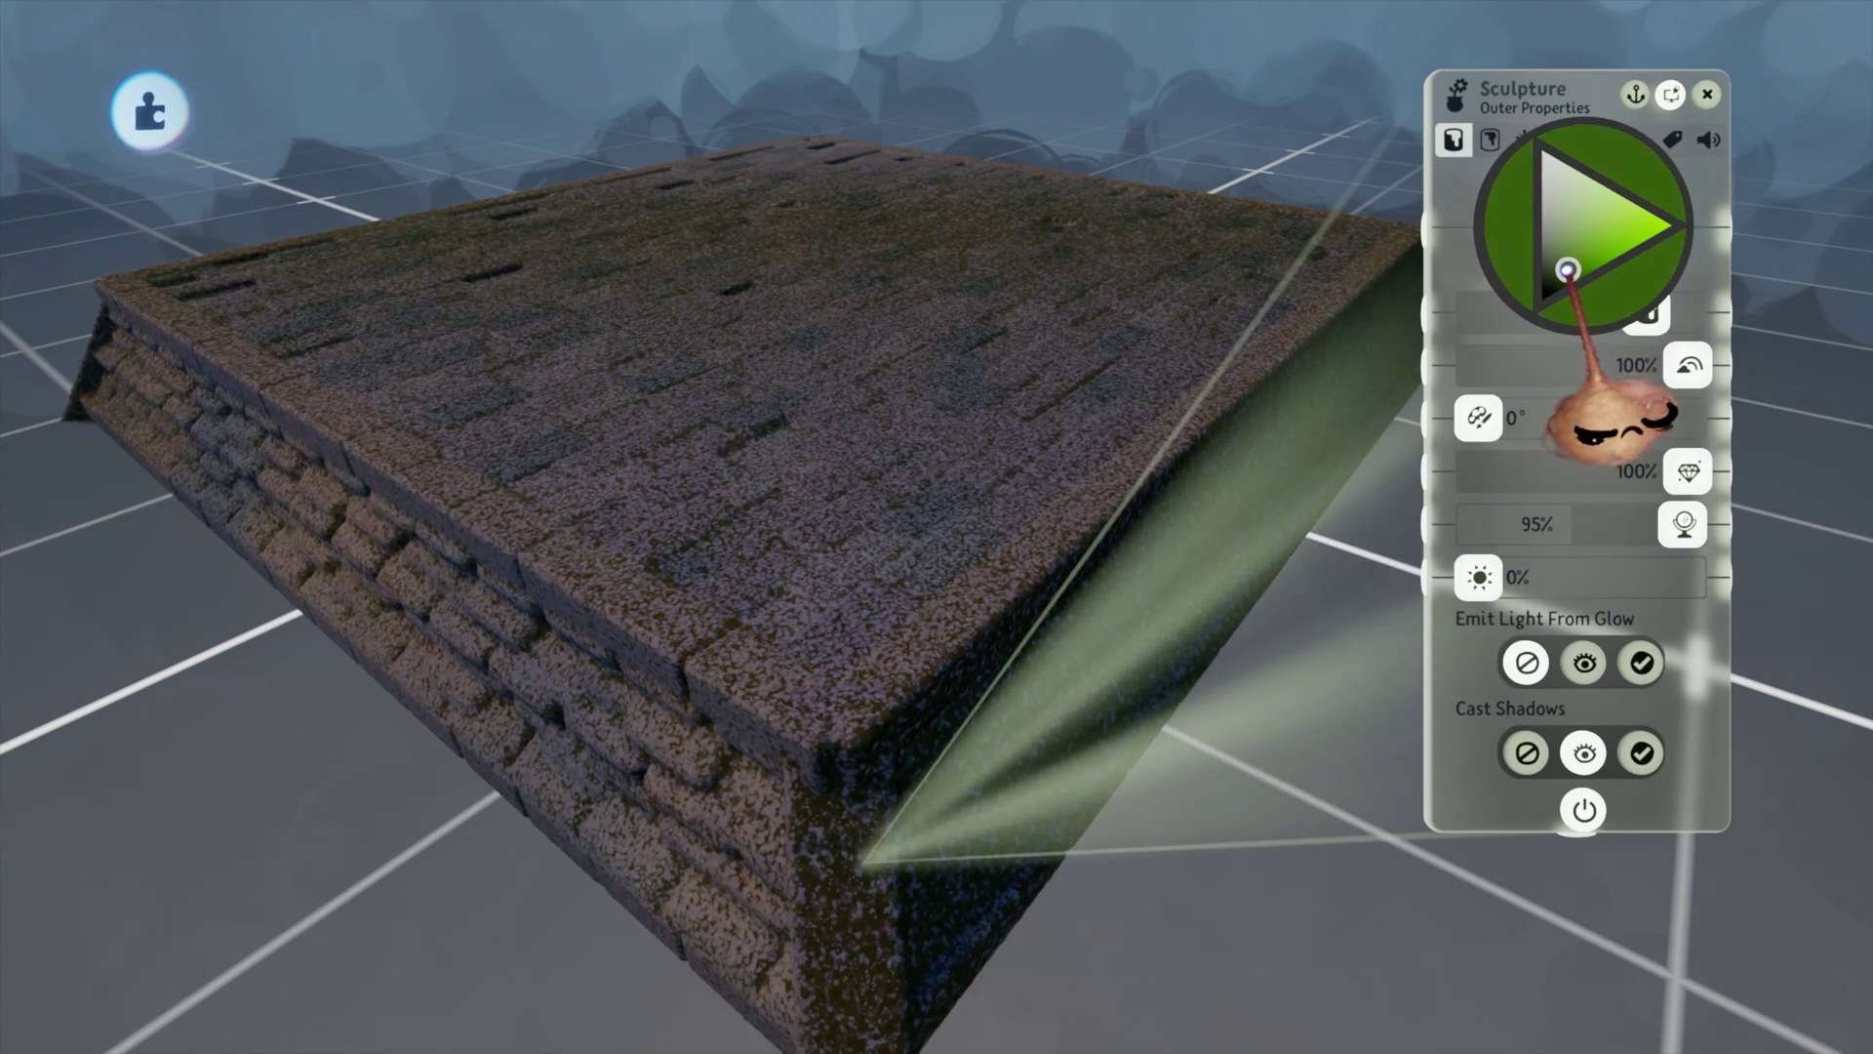
{"action": "left_click_drag", "start_coordinate": [1567, 270], "coordinate": [1563, 276]}
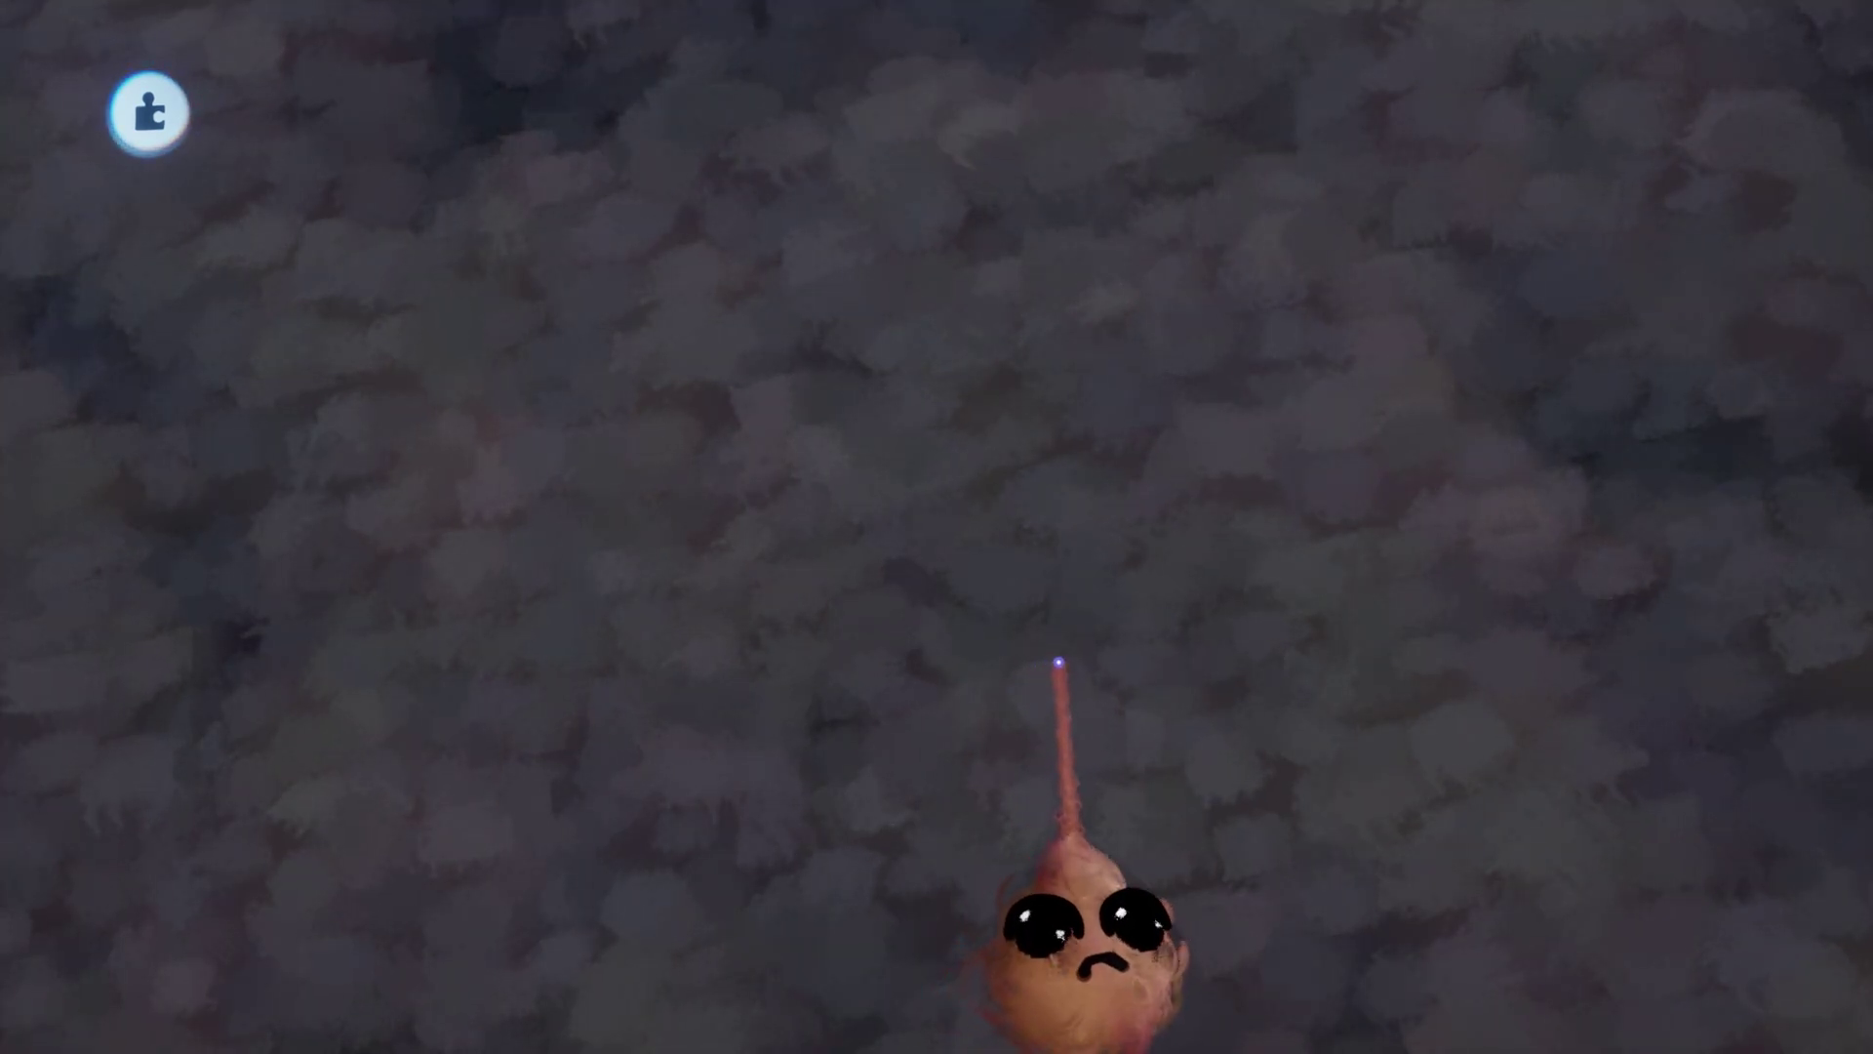
Set the concrete brick's surface shininess and Waxiness/Metalness both to 100% in its outer properties.
{"action": "scroll", "coordinate": [1091, 709], "scroll_direction": "down", "scroll_amount": 3}
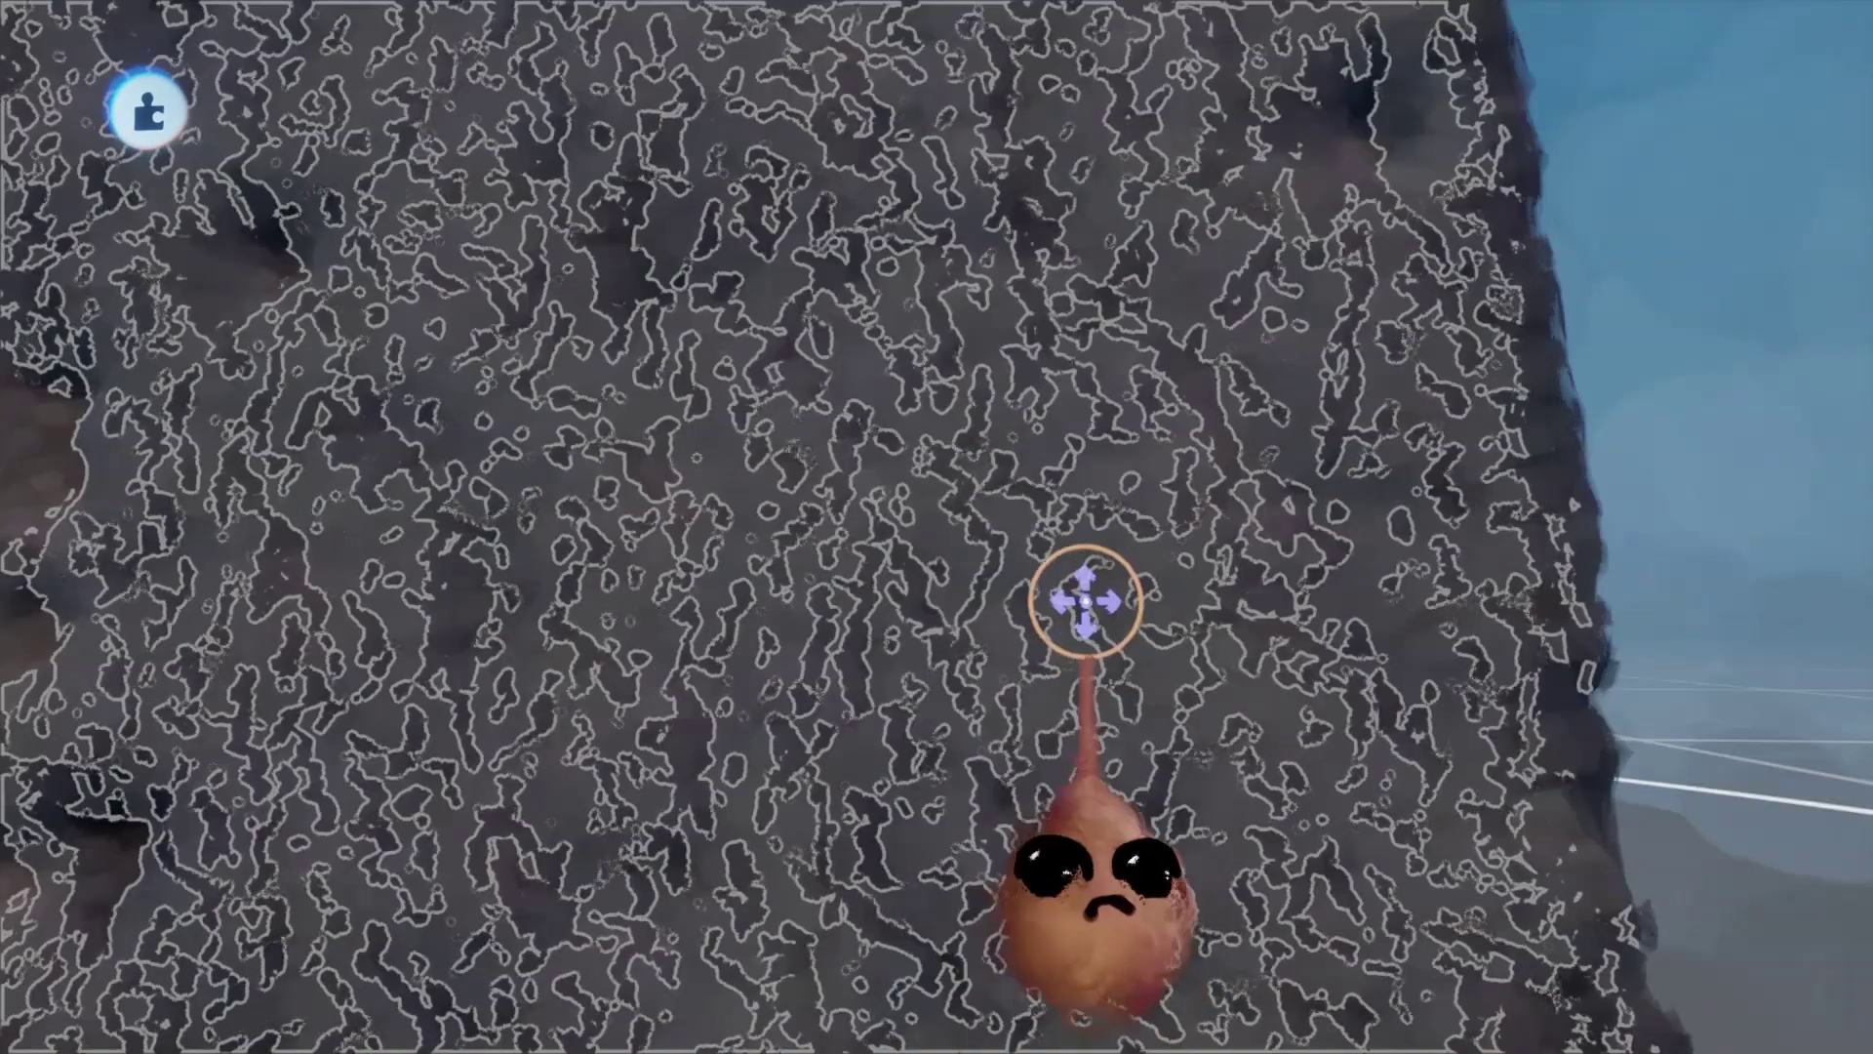
{"action": "right_click", "coordinate": [1070, 559]}
{"action": "scroll", "coordinate": [1169, 622], "scroll_direction": "down", "scroll_amount": 5}
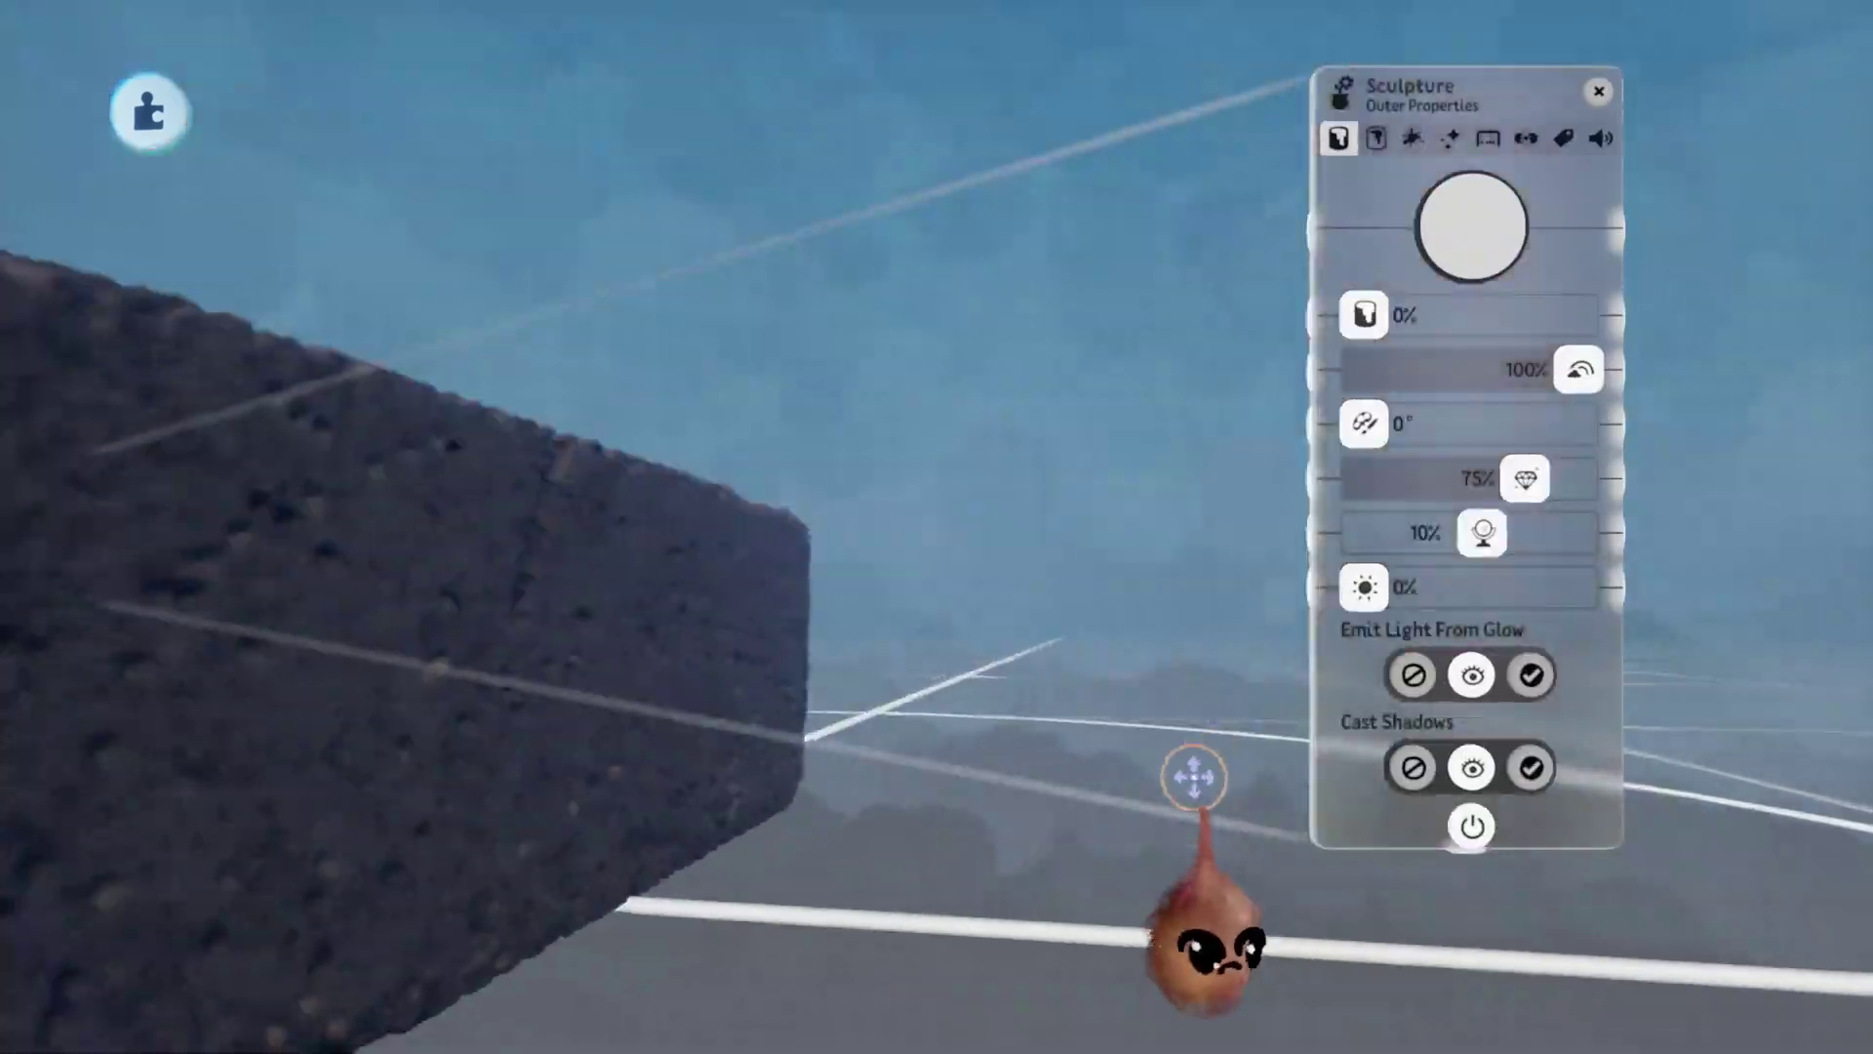
{"action": "mouse_move", "coordinate": [1191, 777]}
{"action": "middle_mouse_down"}
{"action": "mouse_move", "coordinate": [1206, 788]}
{"action": "mouse_move", "coordinate": [1213, 735]}
{"action": "middle_mouse_up"}
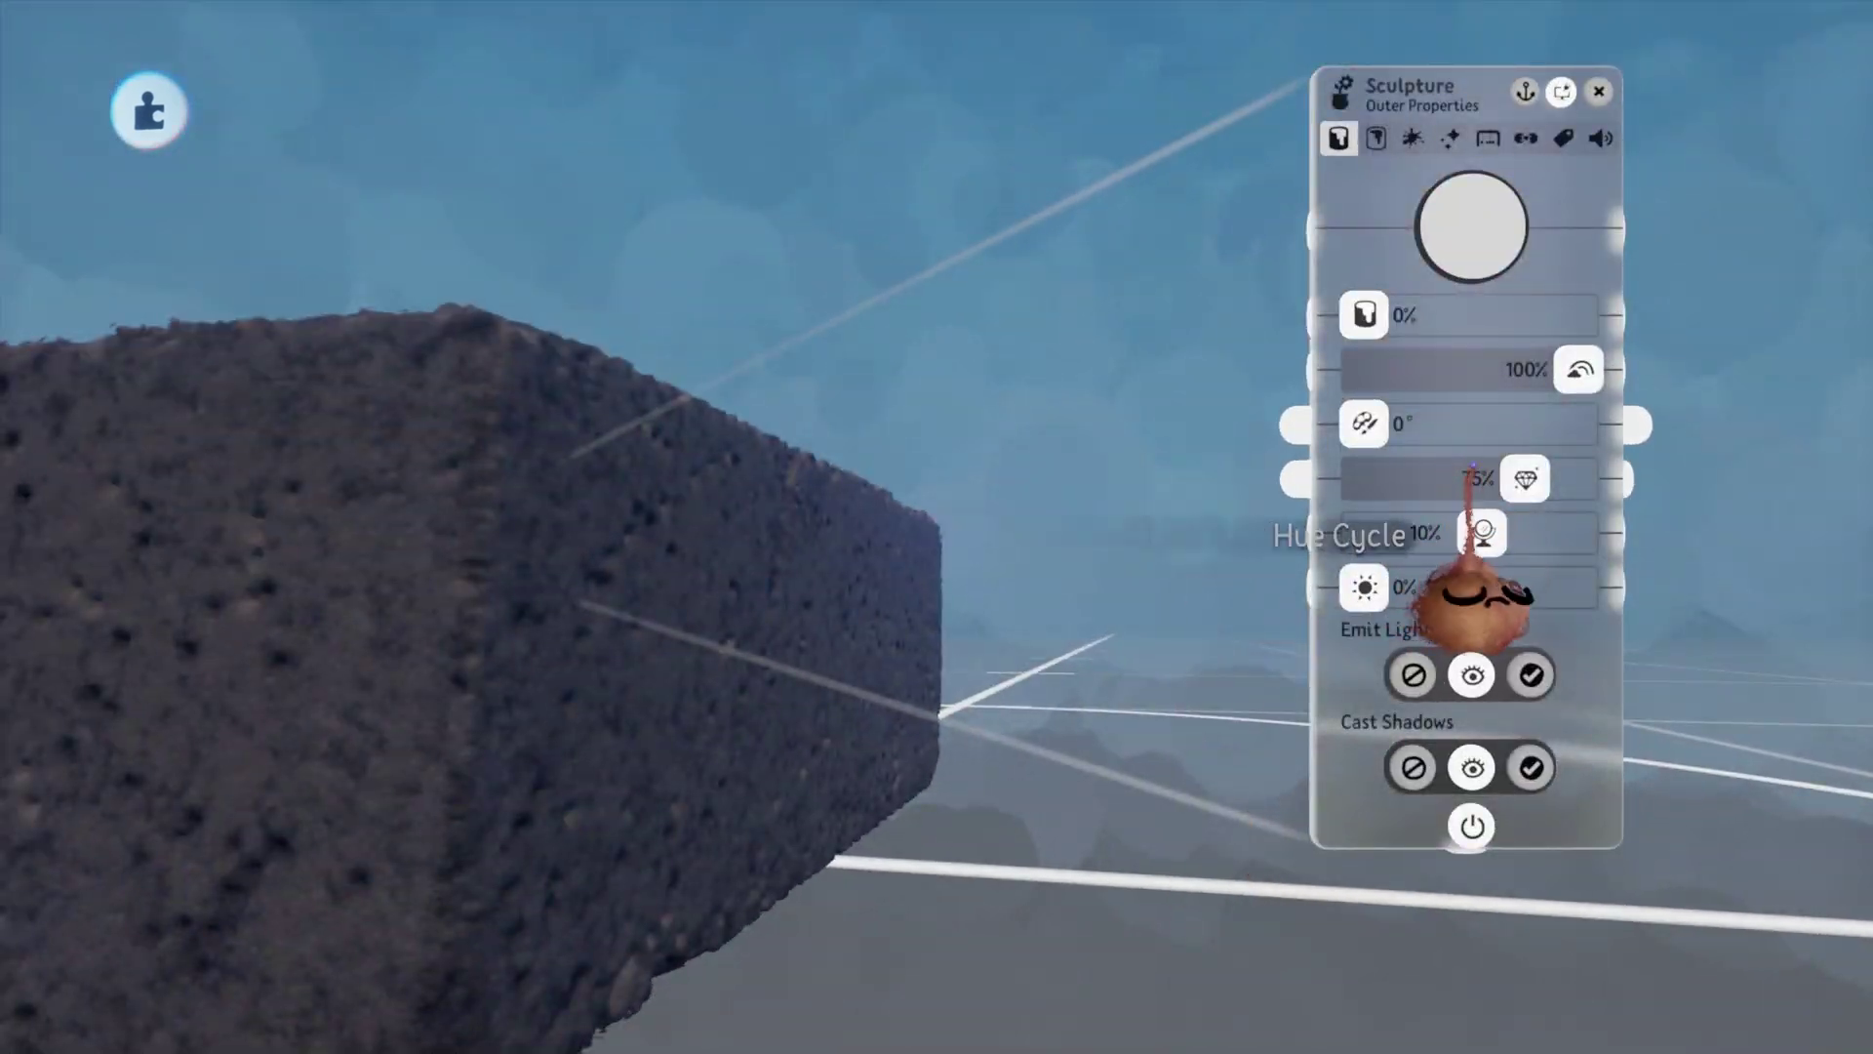
{"action": "left_click_drag", "start_coordinate": [1525, 478], "coordinate": [1735, 627]}
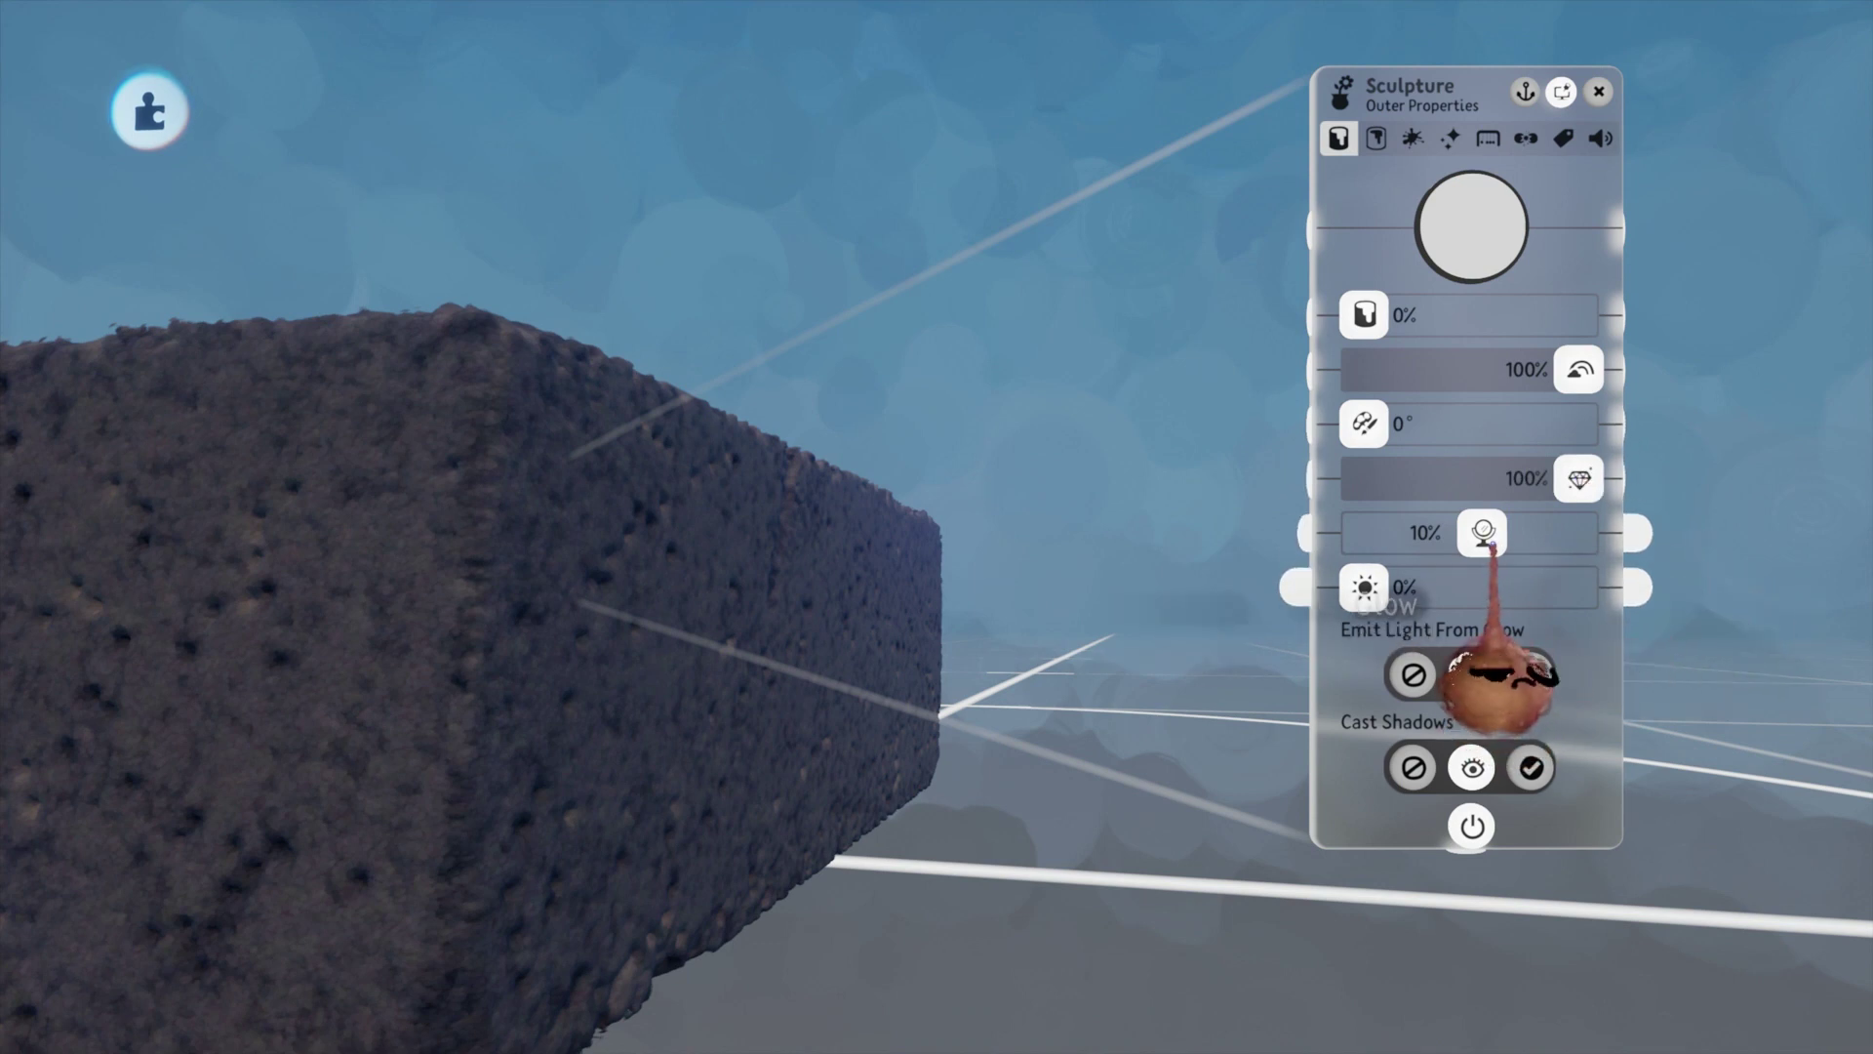
{"action": "left_click_drag", "start_coordinate": [1483, 531], "coordinate": [1580, 532]}
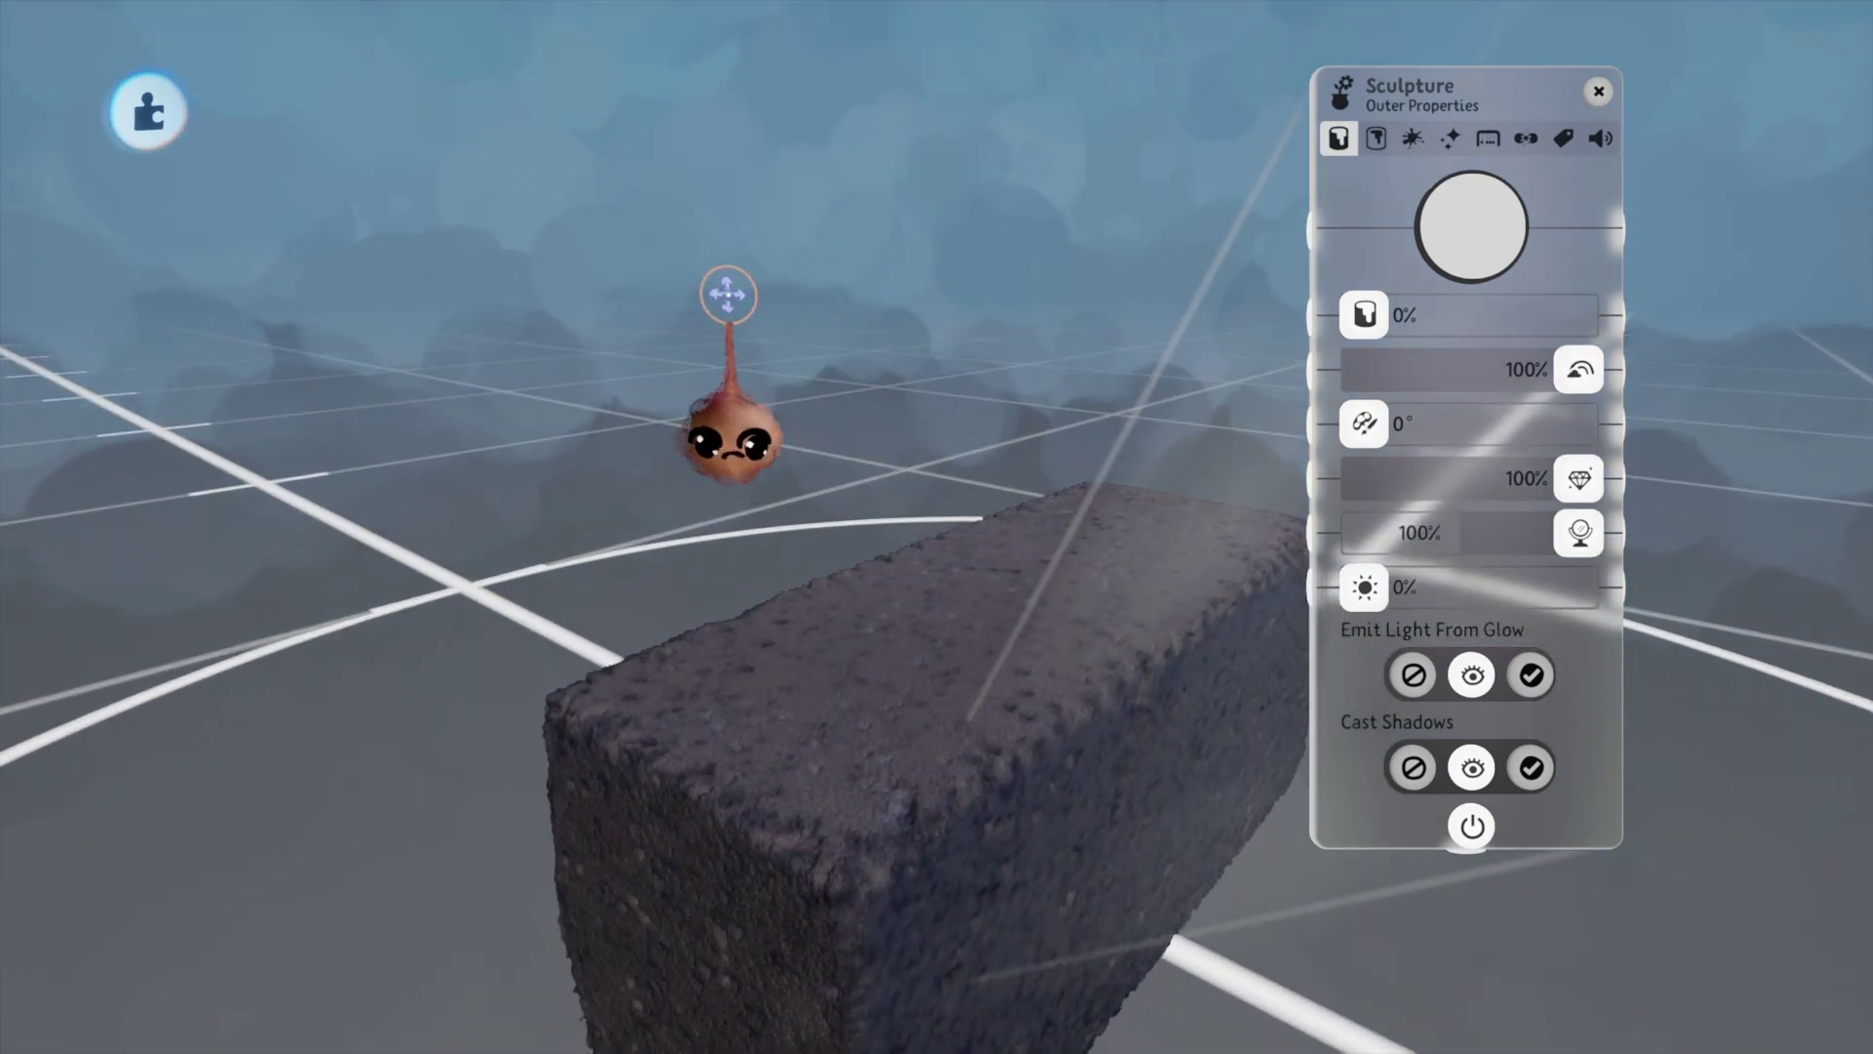
Place a spotlight above the concrete brick so that it shines down on it.
{"action": "mouse_move", "coordinate": [992, 840]}
{"action": "middle_mouse_down"}
{"action": "mouse_move", "coordinate": [980, 884]}
{"action": "mouse_move", "coordinate": [1006, 834]}
{"action": "mouse_move", "coordinate": [1025, 995]}
{"action": "mouse_move", "coordinate": [982, 1041]}
{"action": "mouse_move", "coordinate": [957, 994]}
{"action": "middle_mouse_up"}
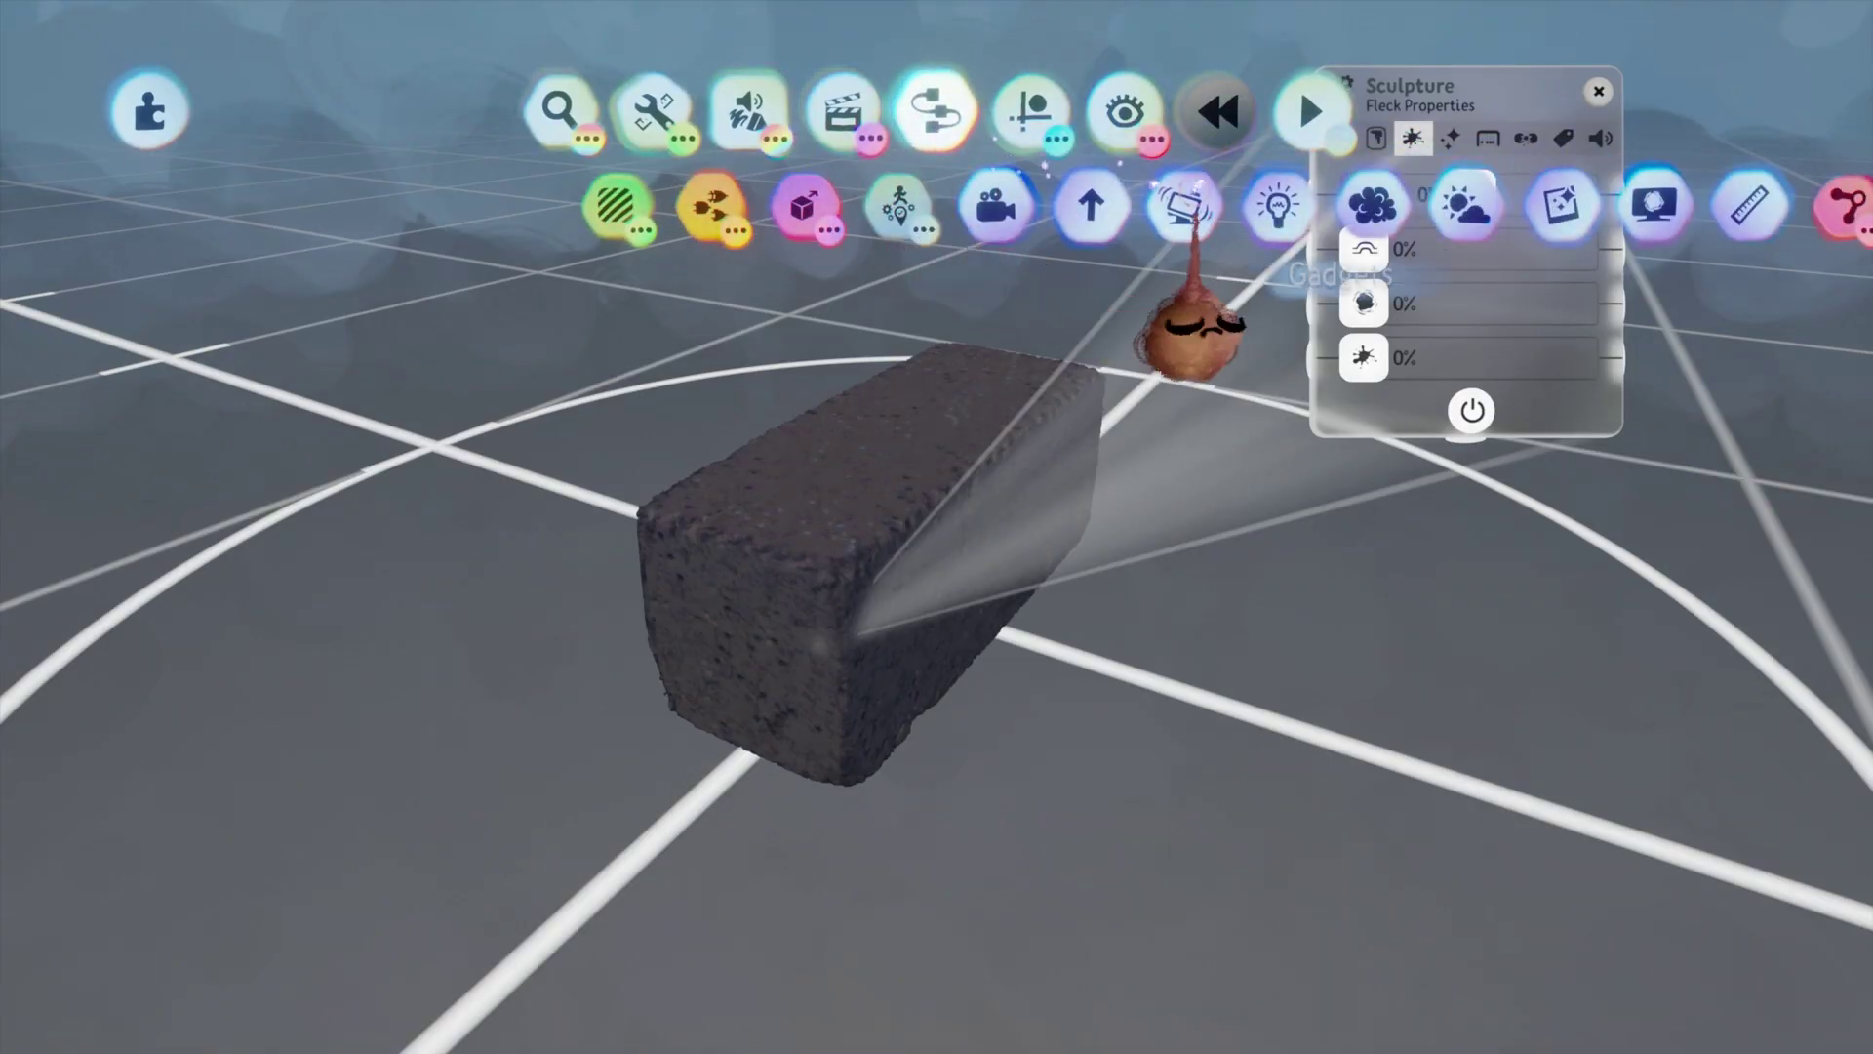
{"action": "left_click", "coordinate": [1274, 207]}
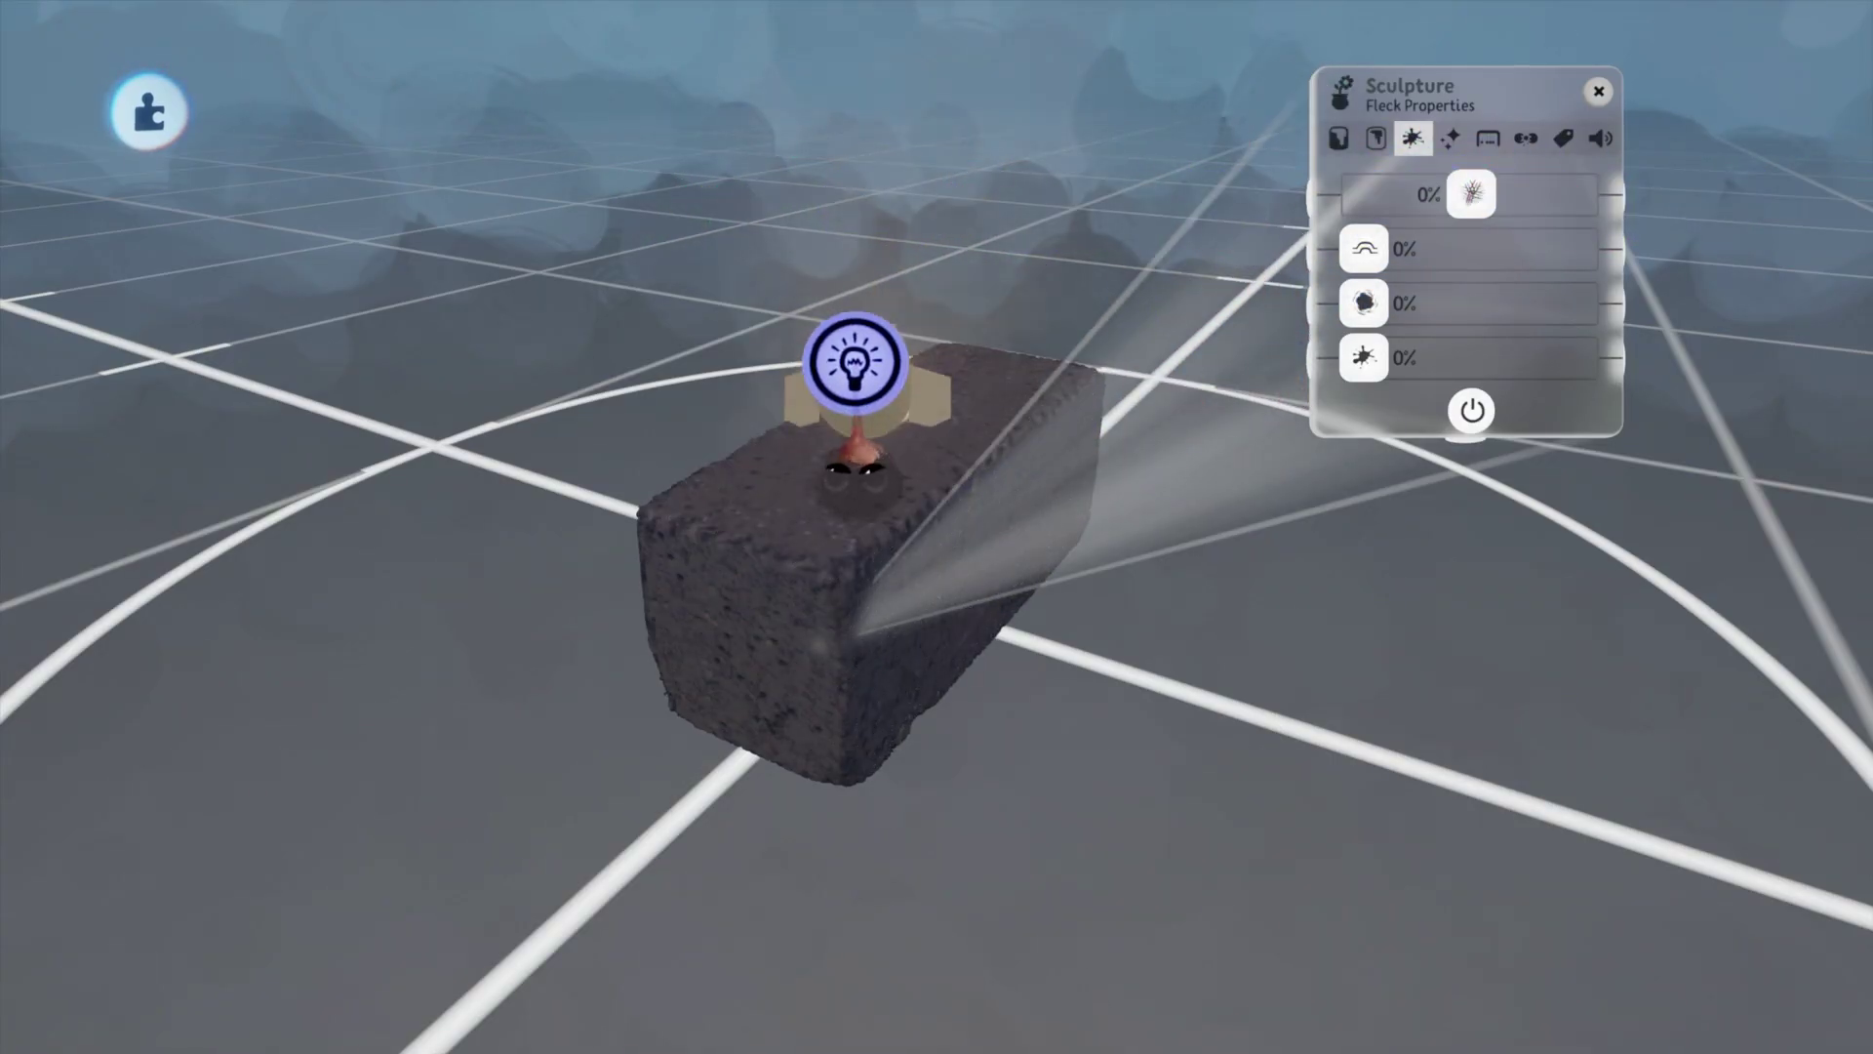
{"action": "scroll", "coordinate": [857, 468], "scroll_direction": "down", "scroll_amount": 4}
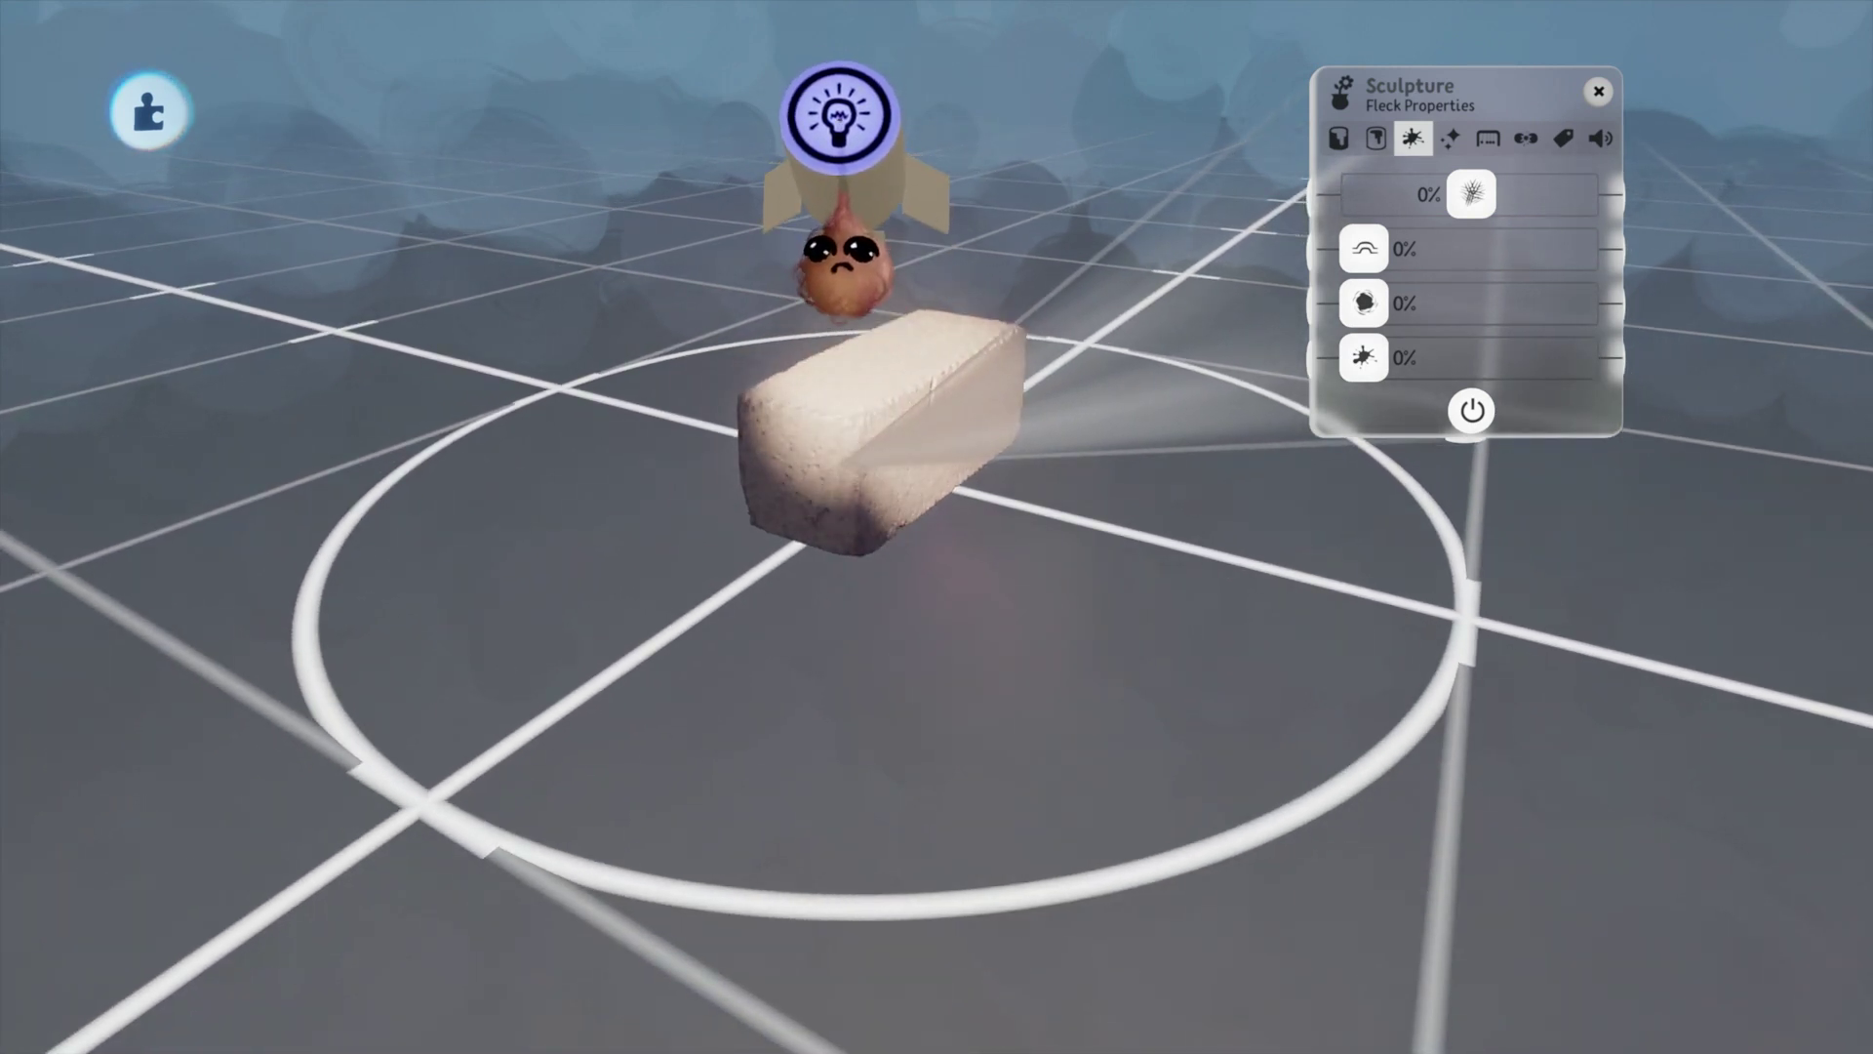
{"action": "middle_click_drag", "start_coordinate": [841, 262], "coordinate": [823, 176]}
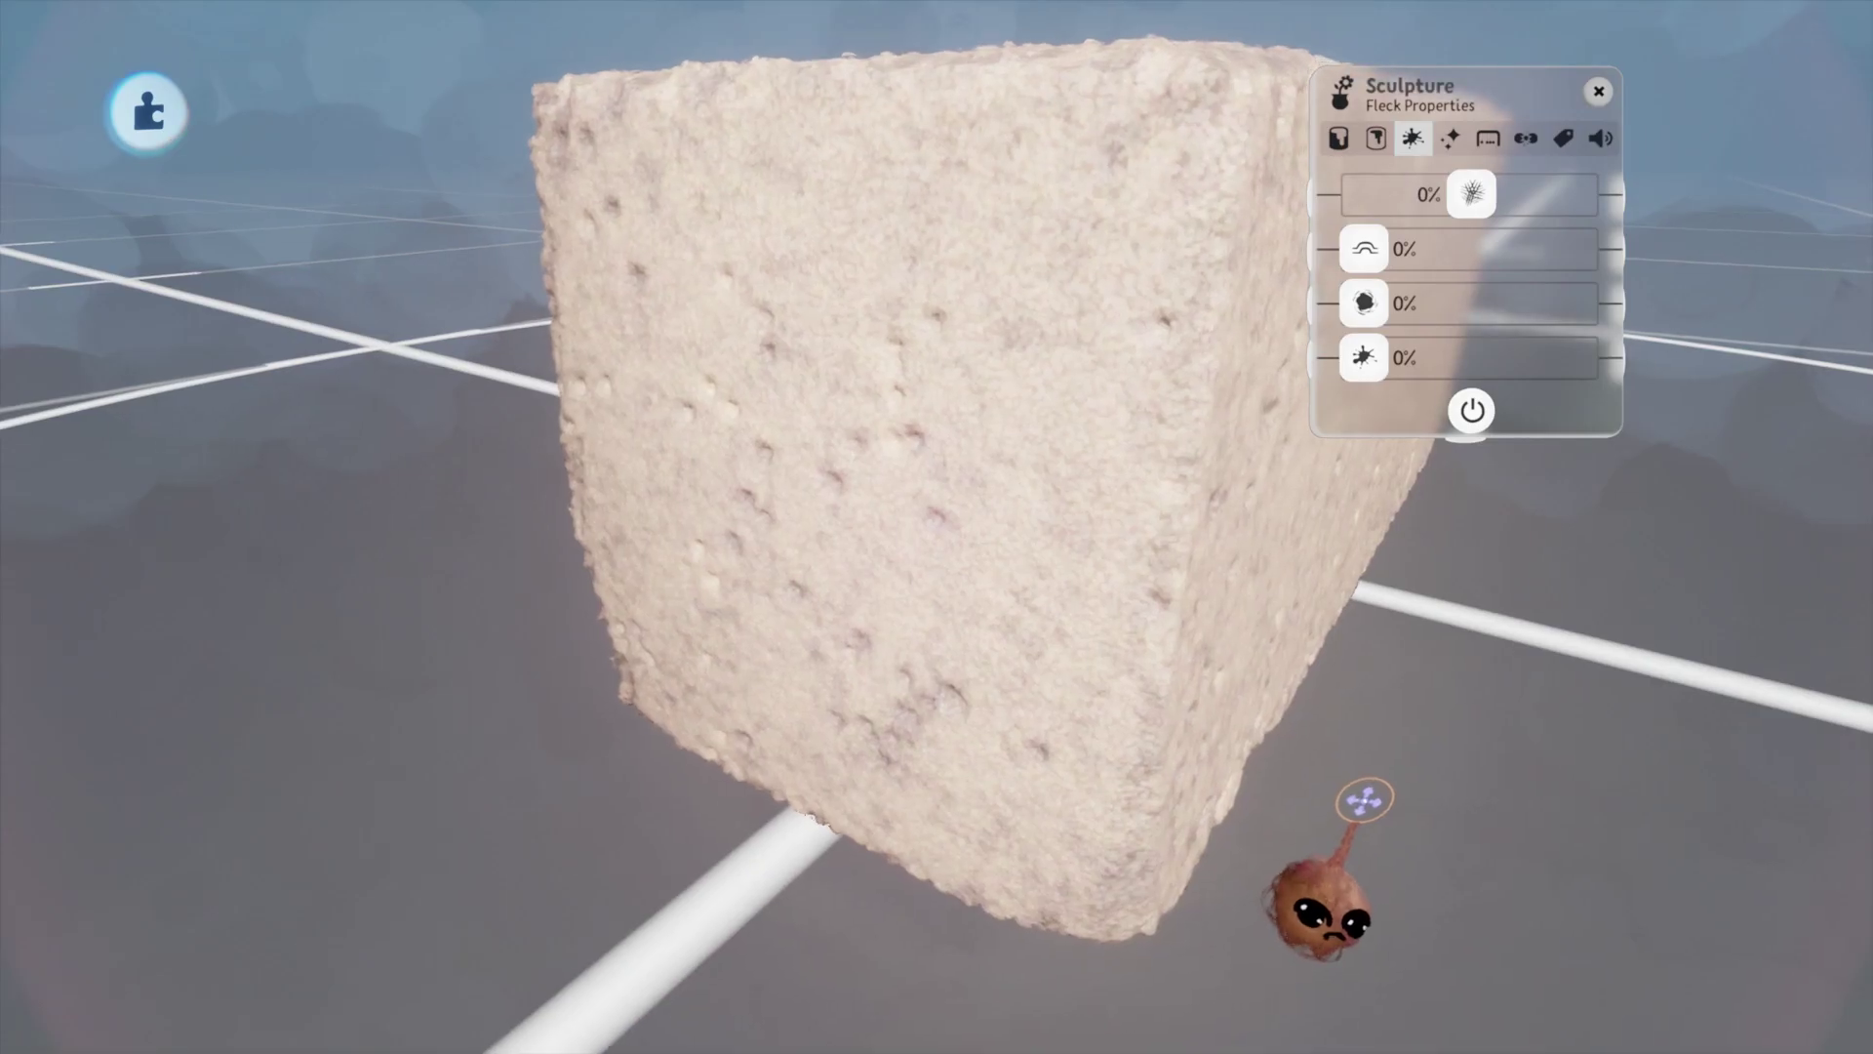
Set the spotlight's Brightness to 7% and close its properties.
{"action": "scroll", "coordinate": [1362, 799], "scroll_direction": "up", "scroll_amount": 2}
{"action": "scroll", "coordinate": [1363, 765], "scroll_direction": "down", "scroll_amount": 3}
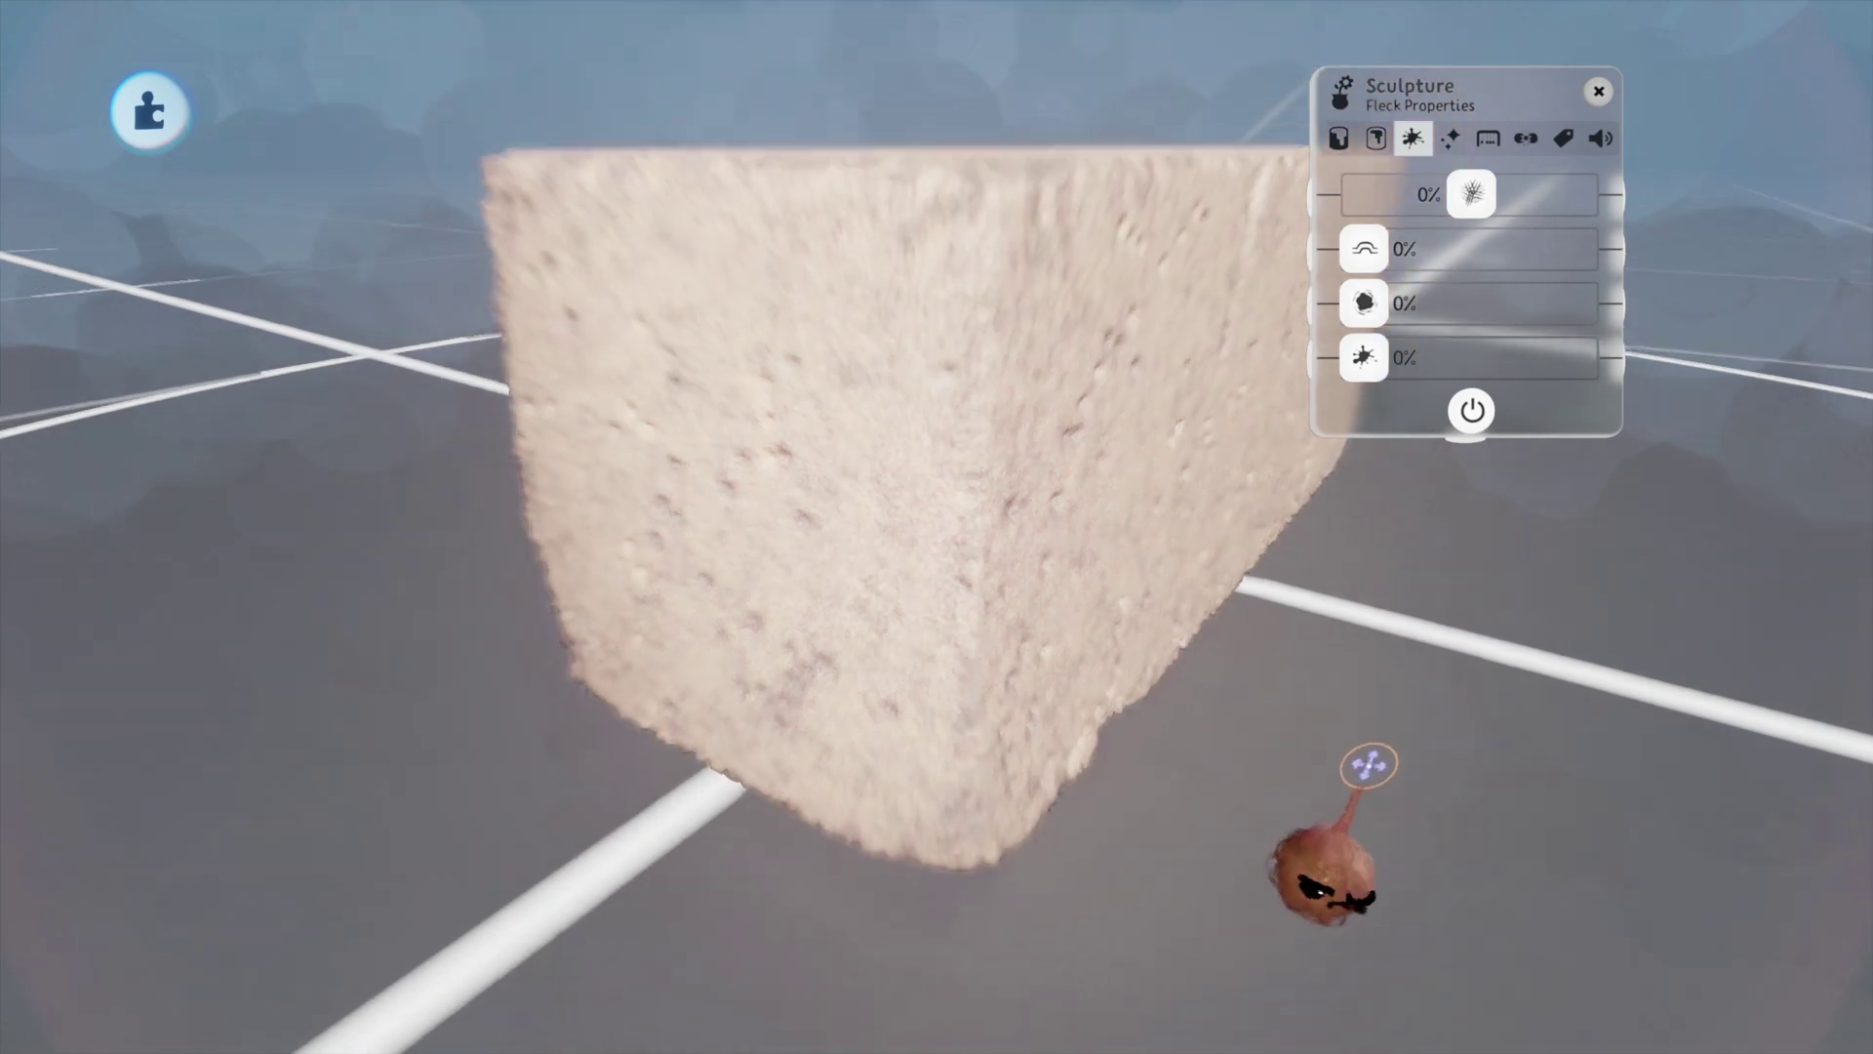
{"action": "middle_click_drag", "start_coordinate": [1363, 765], "coordinate": [1196, 526]}
{"action": "scroll", "coordinate": [1344, 712], "scroll_direction": "down", "scroll_amount": 3}
{"action": "scroll", "coordinate": [1336, 708], "scroll_direction": "down", "scroll_amount": 2}
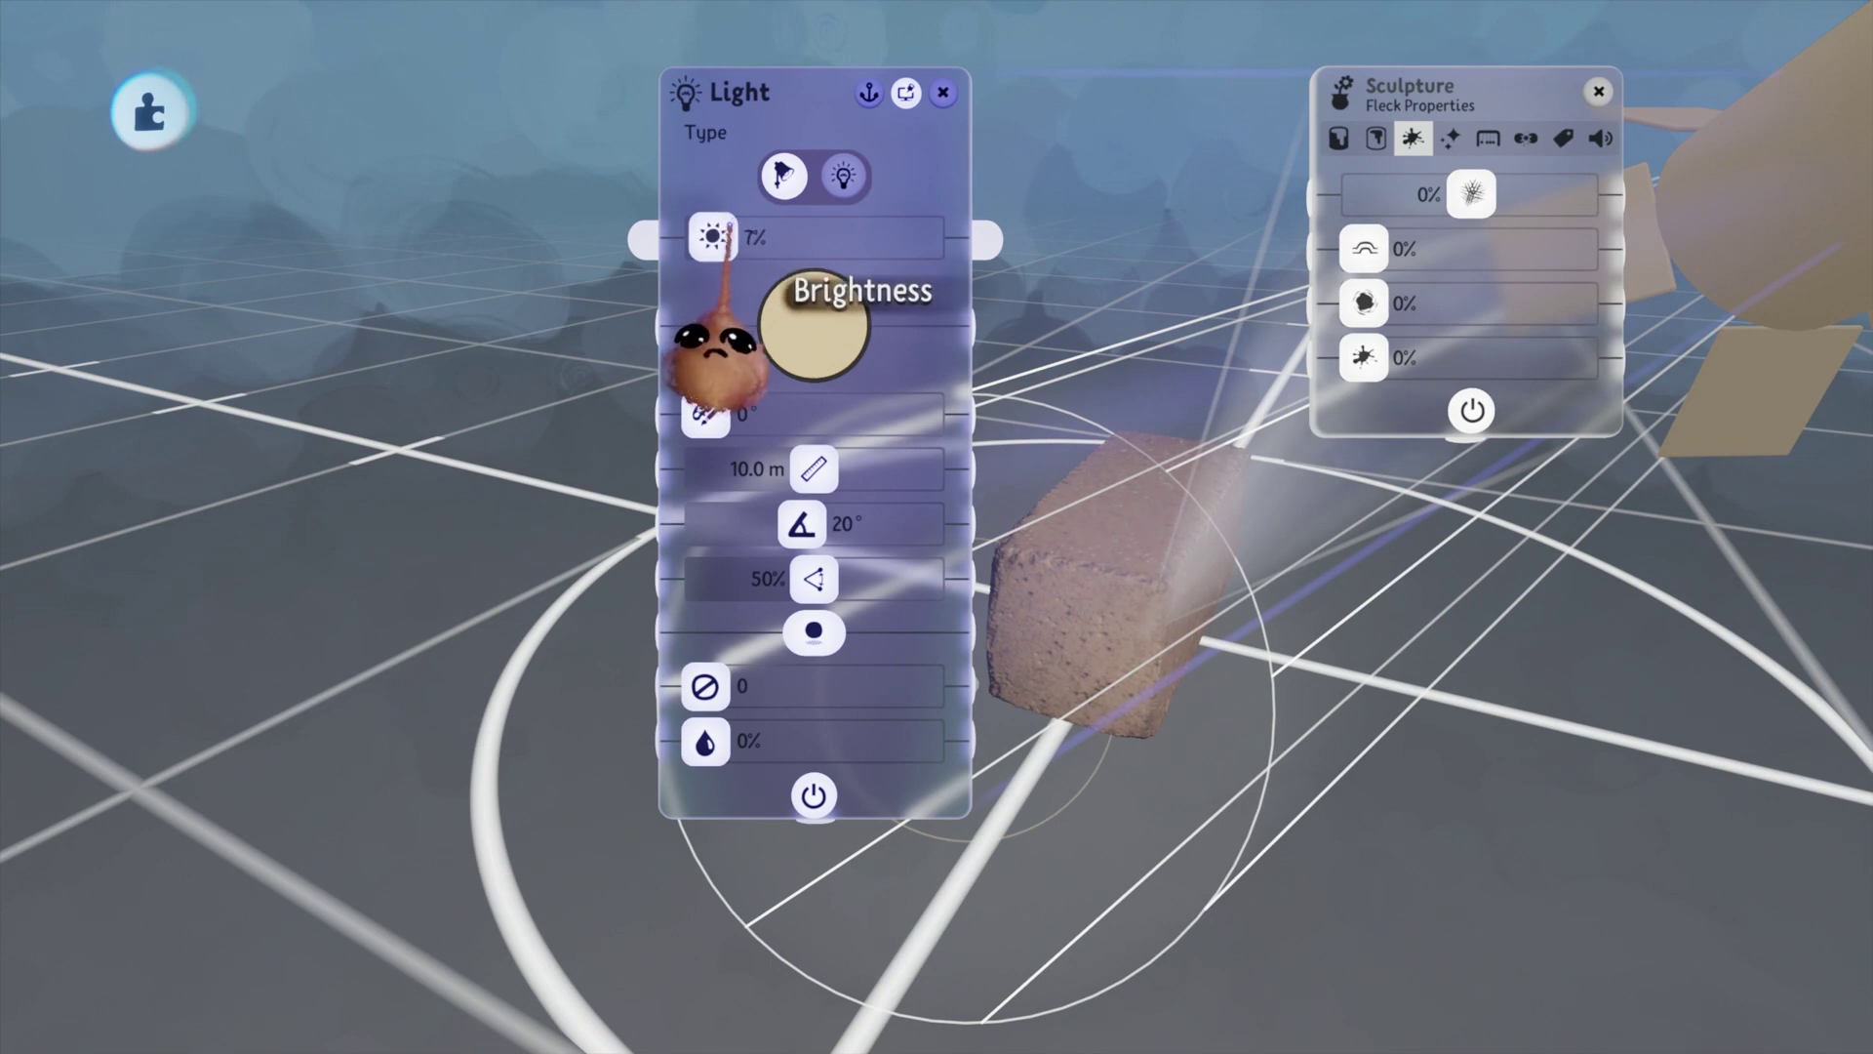
{"action": "key", "text": "Escape"}
Examine the bark and moss flecks on the branch sculpture up close, from a distance and from different sides.
{"action": "middle_click_drag", "start_coordinate": [878, 522], "coordinate": [1074, 1011]}
{"action": "scroll", "coordinate": [1066, 1045], "scroll_direction": "up", "scroll_amount": 3}
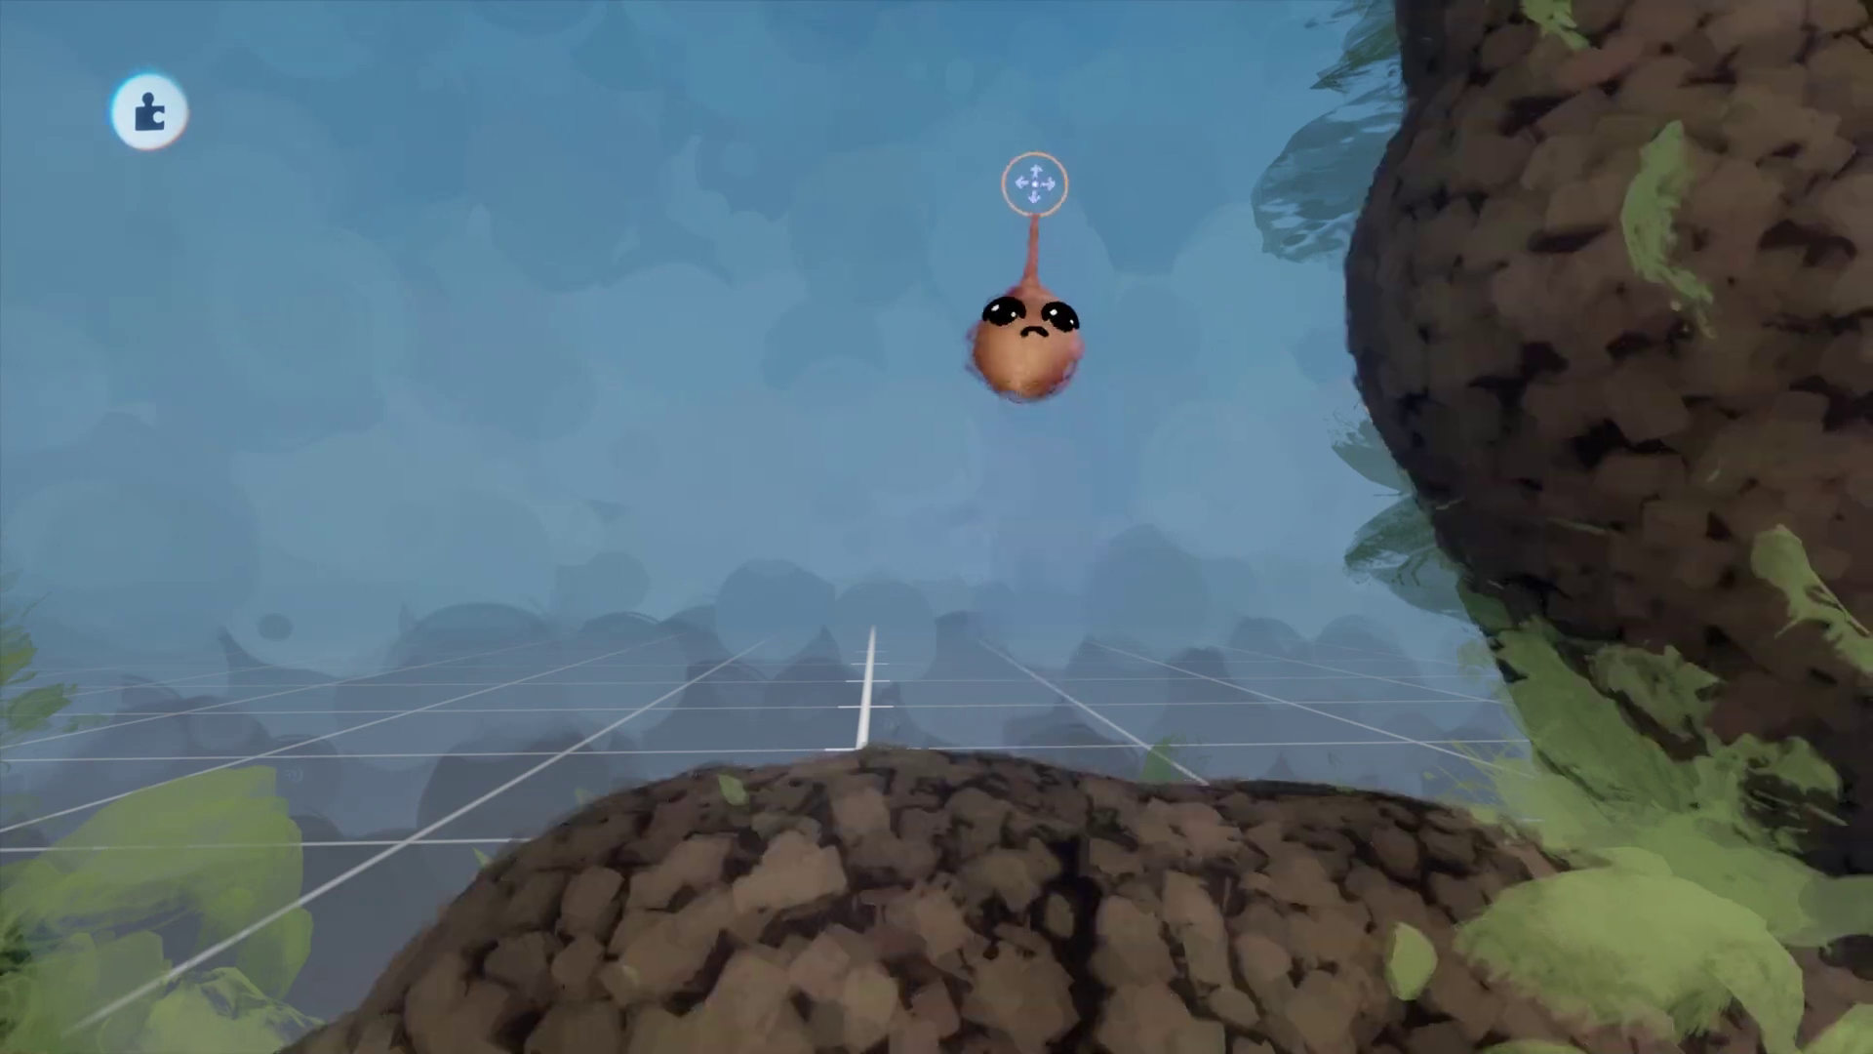
{"action": "scroll", "coordinate": [1033, 184], "scroll_direction": "down", "scroll_amount": 5}
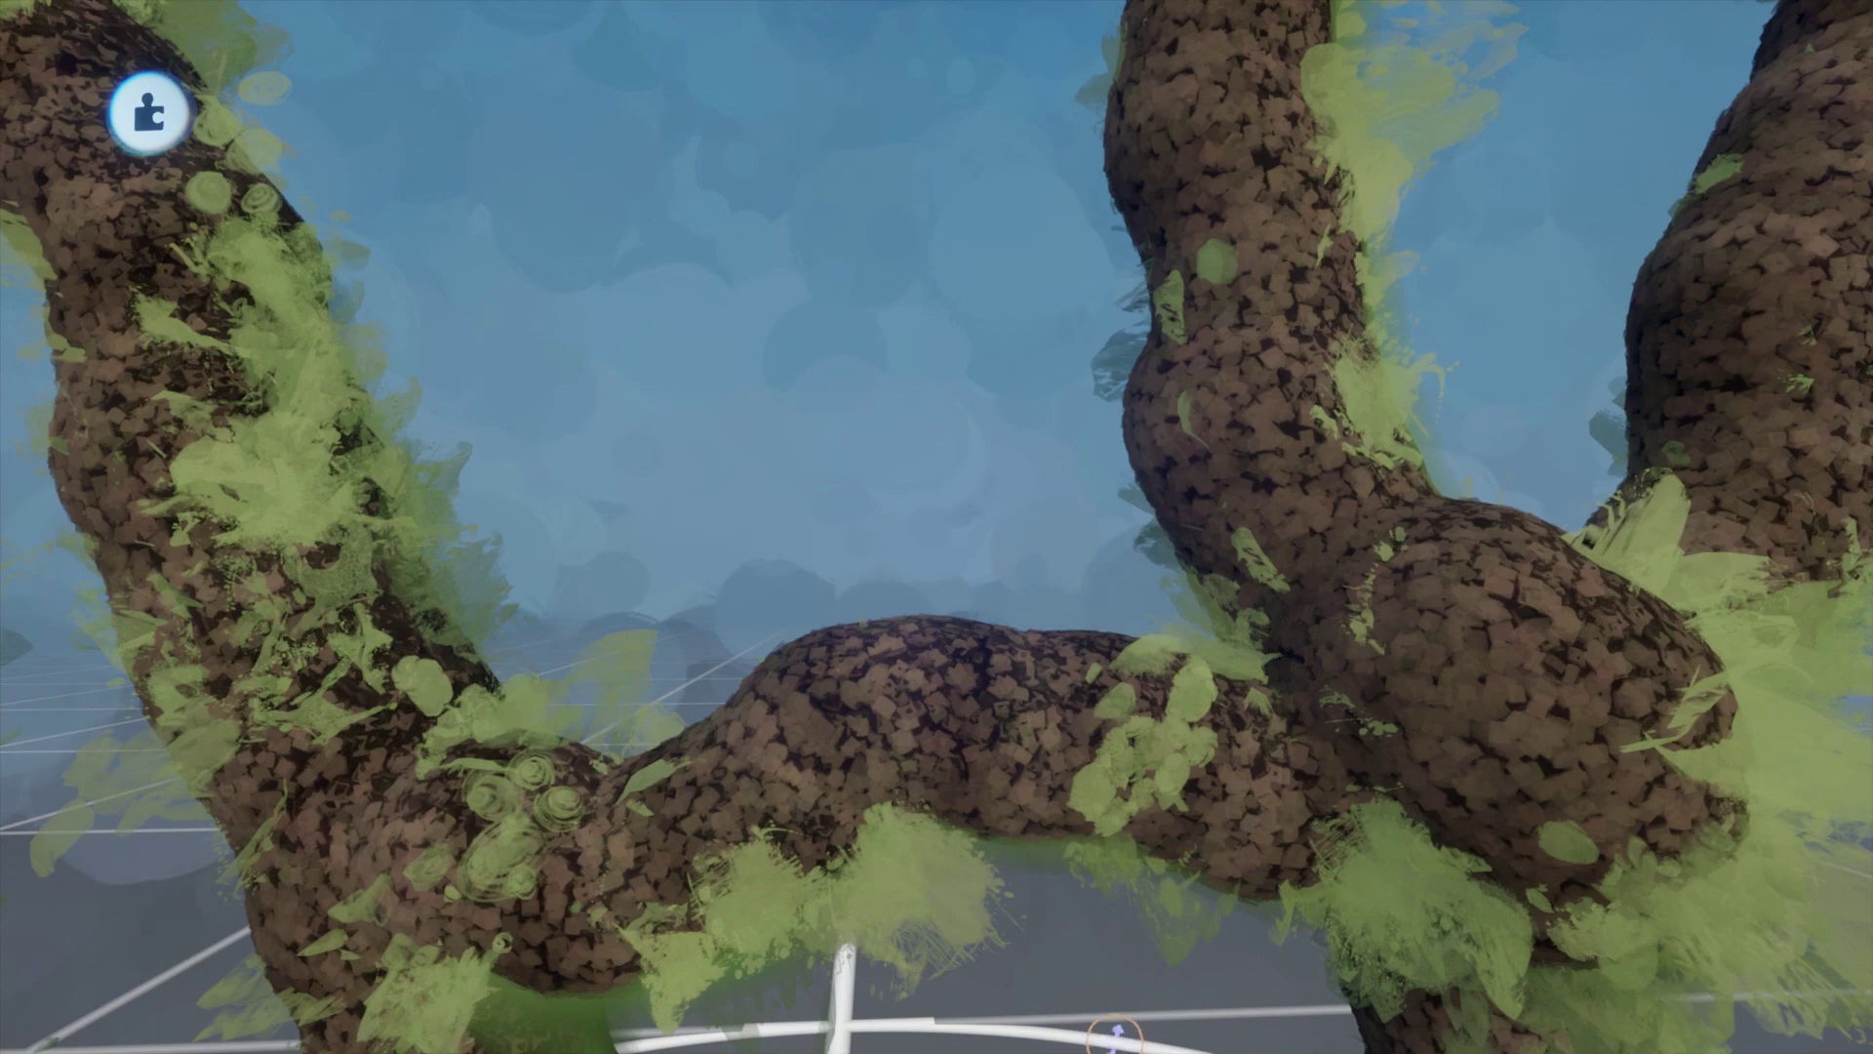
{"action": "scroll", "coordinate": [1116, 1036], "scroll_direction": "down", "scroll_amount": 4}
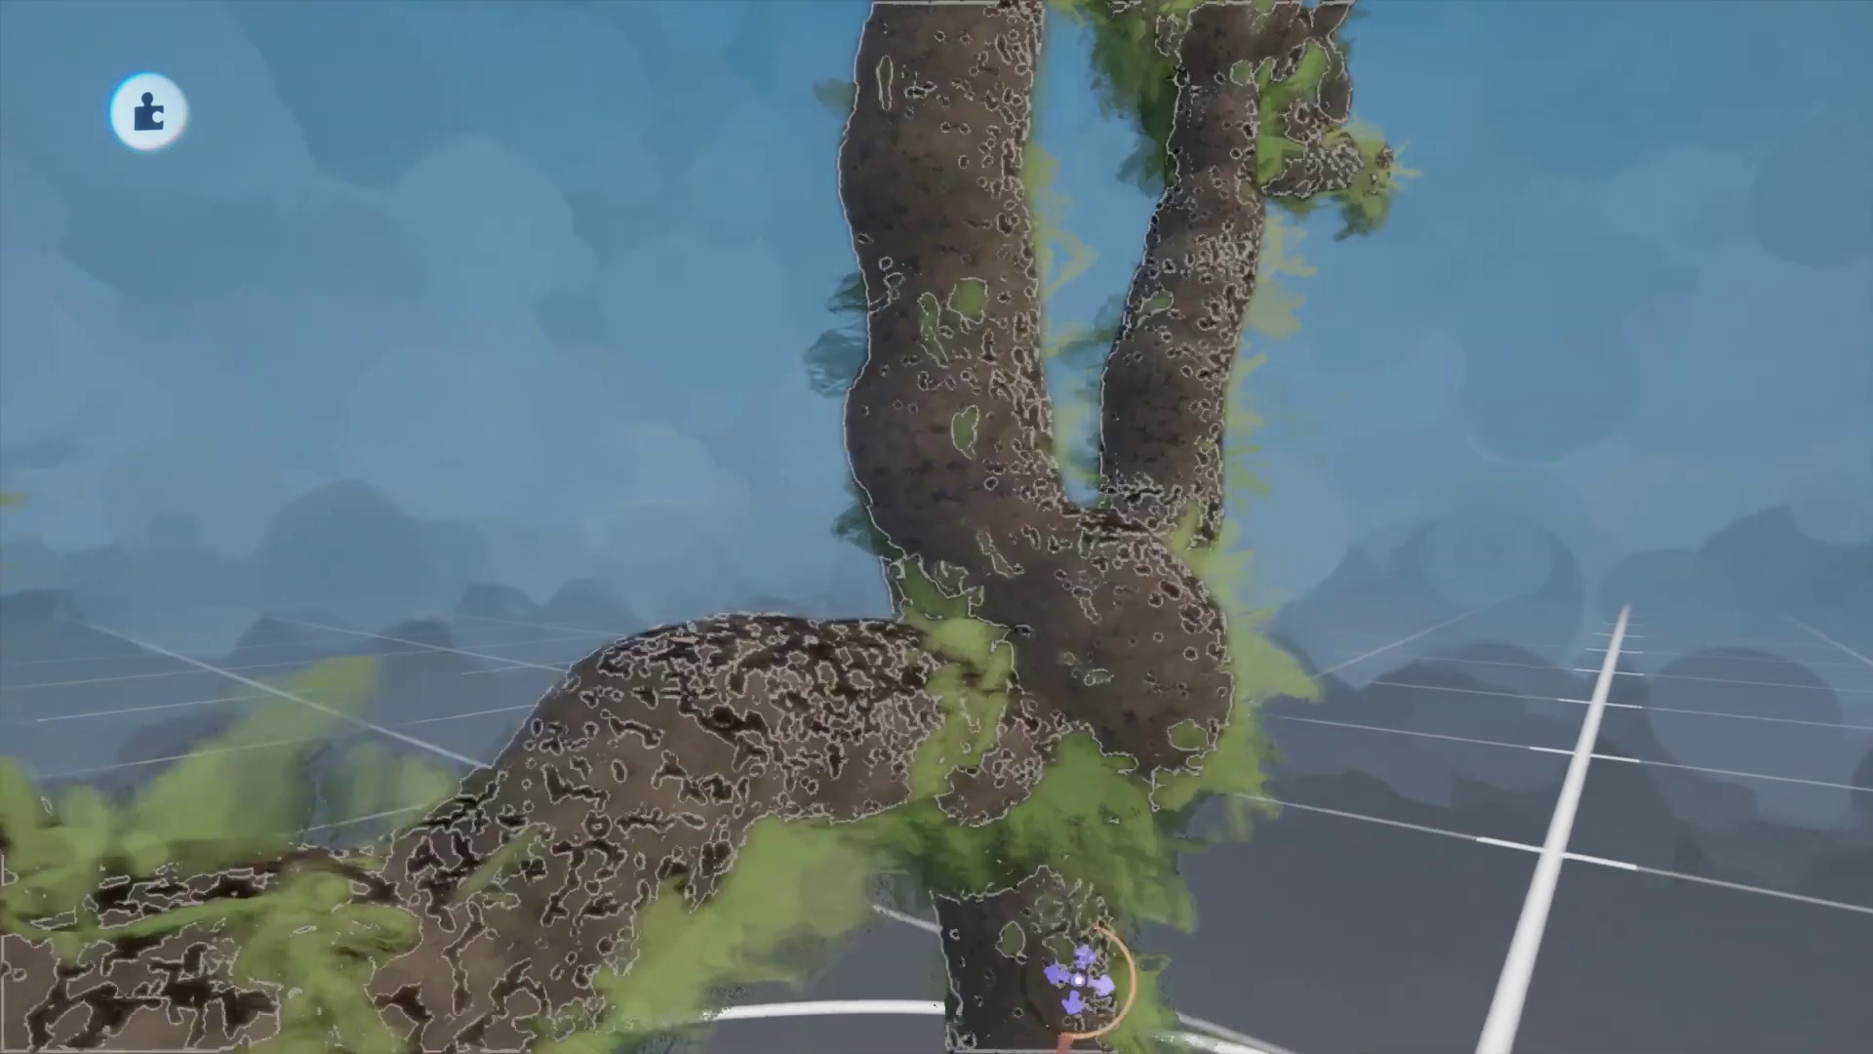
{"action": "middle_click_drag", "start_coordinate": [1079, 986], "coordinate": [1150, 869]}
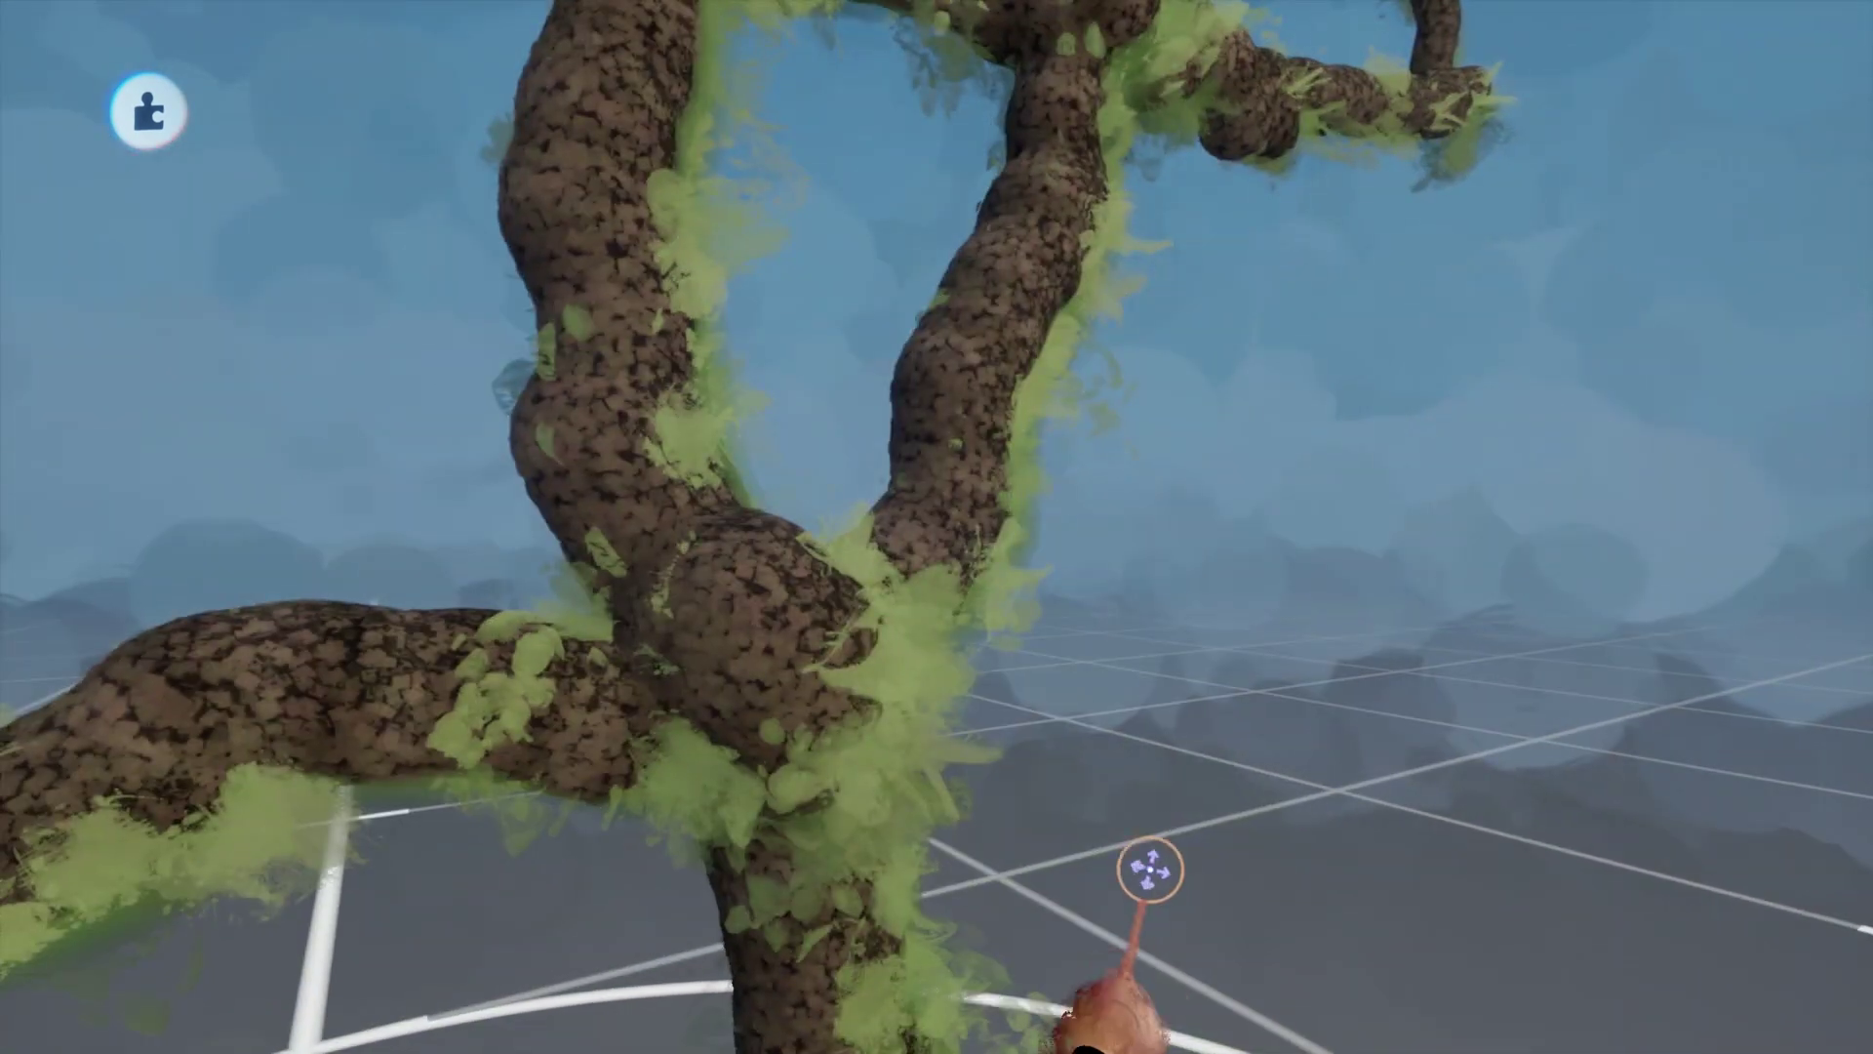
{"action": "left_click_drag", "start_coordinate": [1151, 868], "coordinate": [1203, 784]}
{"action": "left_click_drag", "start_coordinate": [1221, 699], "coordinate": [1277, 671]}
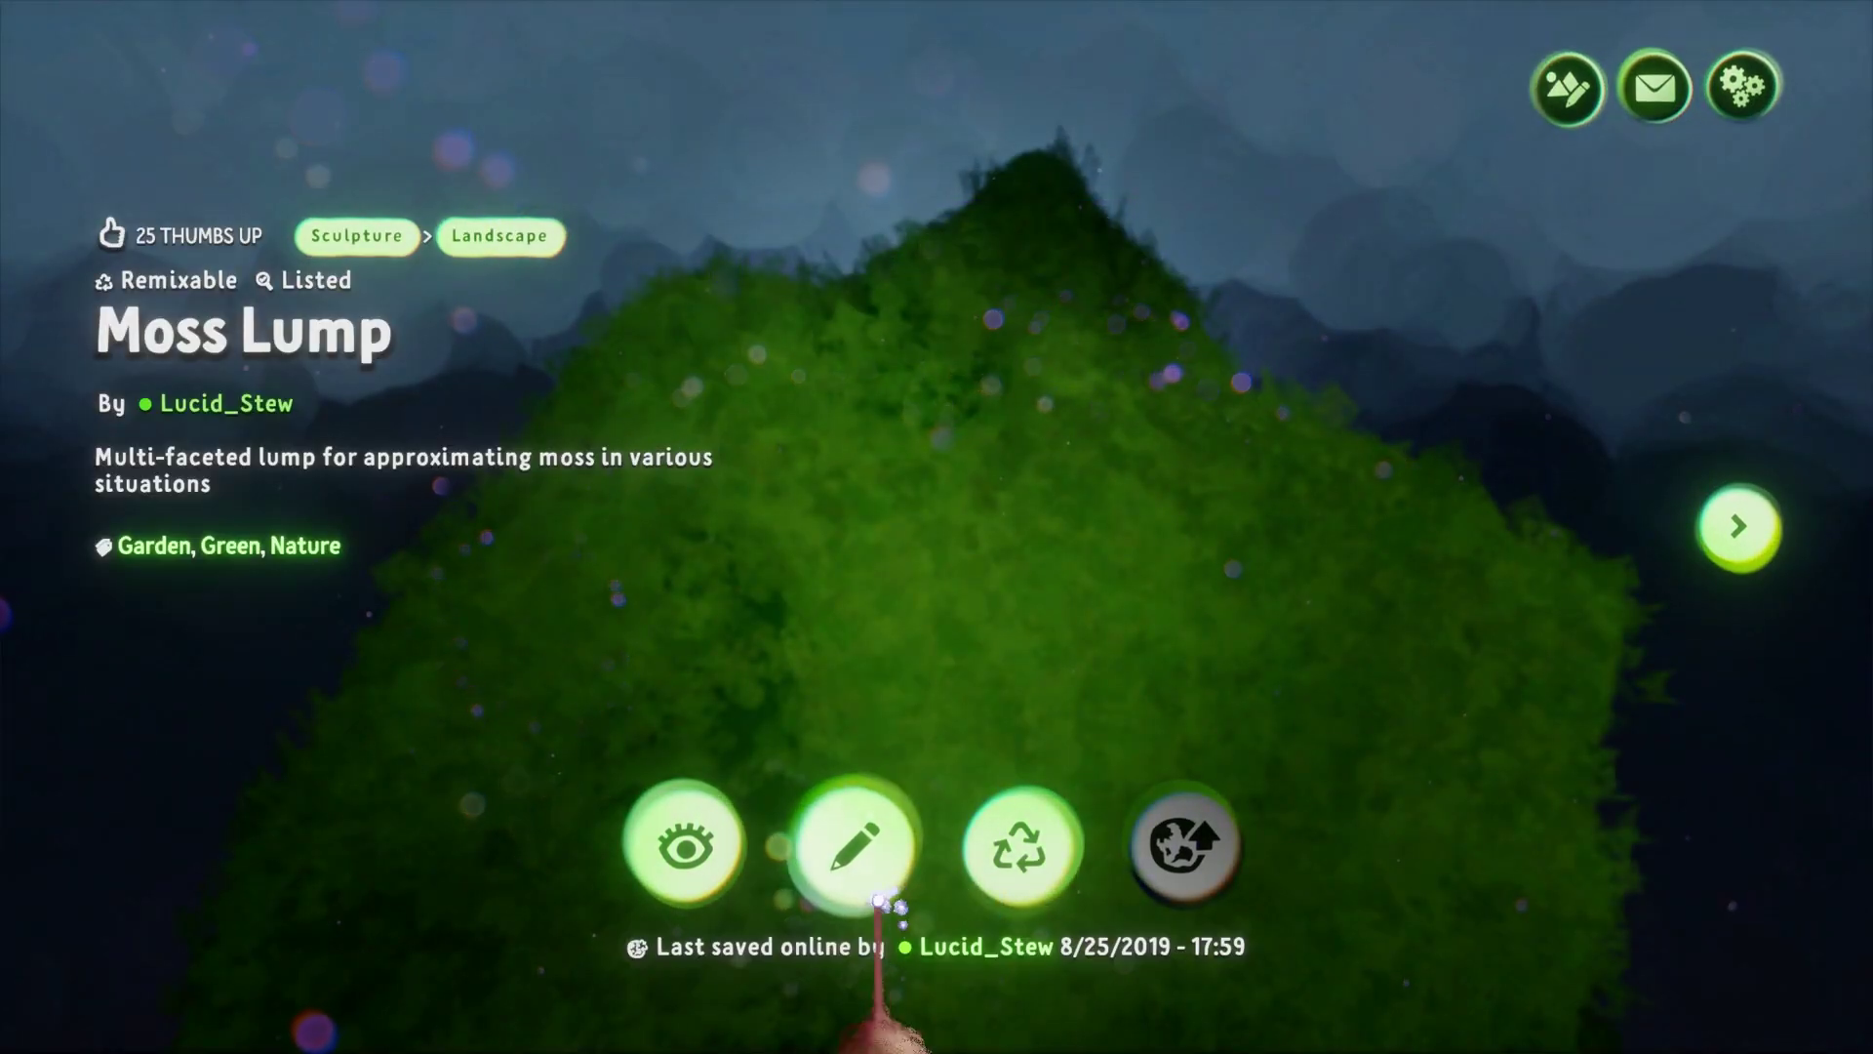
Open the Moss Lump creation for editing, view the moss sculpture's fleck properties and close them.
{"action": "left_click", "coordinate": [853, 840]}
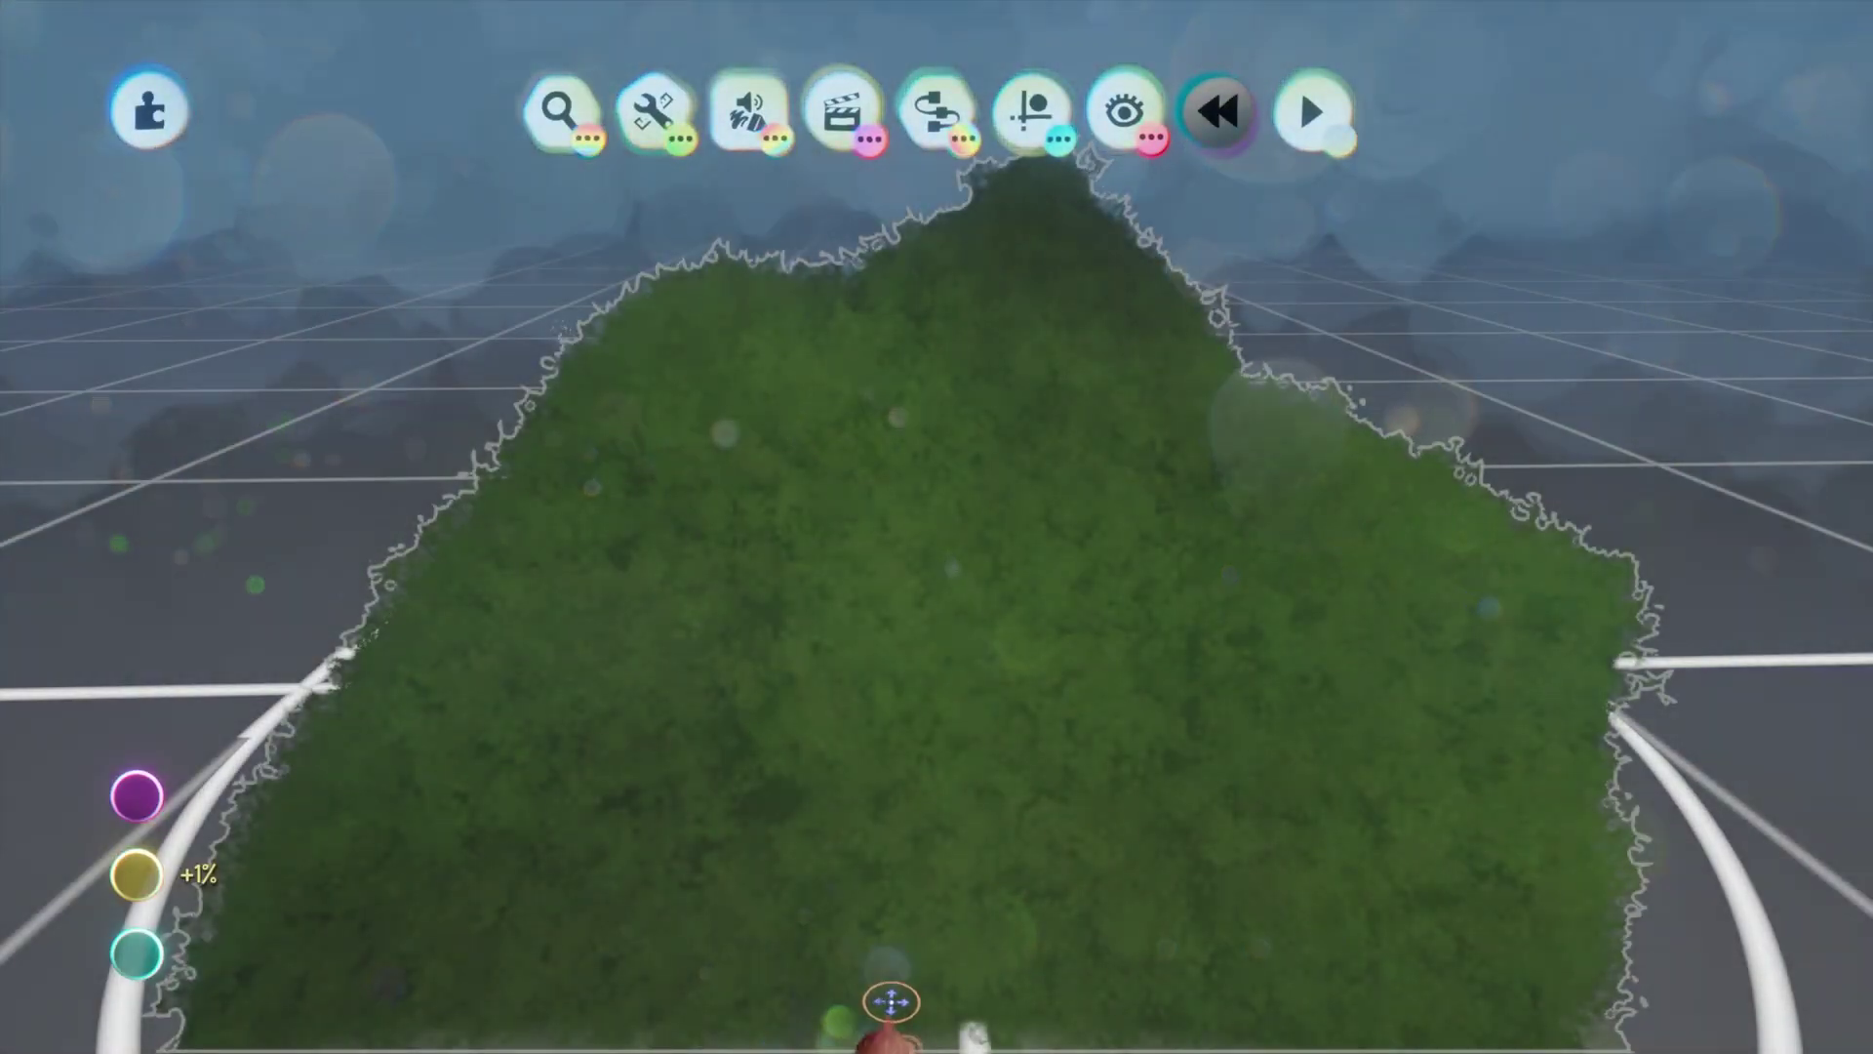
{"action": "mouse_move", "coordinate": [887, 1001]}
{"action": "left_mouse_down"}
{"action": "mouse_move", "coordinate": [916, 1004]}
{"action": "mouse_move", "coordinate": [861, 799]}
{"action": "mouse_move", "coordinate": [848, 815]}
{"action": "mouse_move", "coordinate": [848, 619]}
{"action": "left_mouse_up"}
{"action": "right_click", "coordinate": [869, 501]}
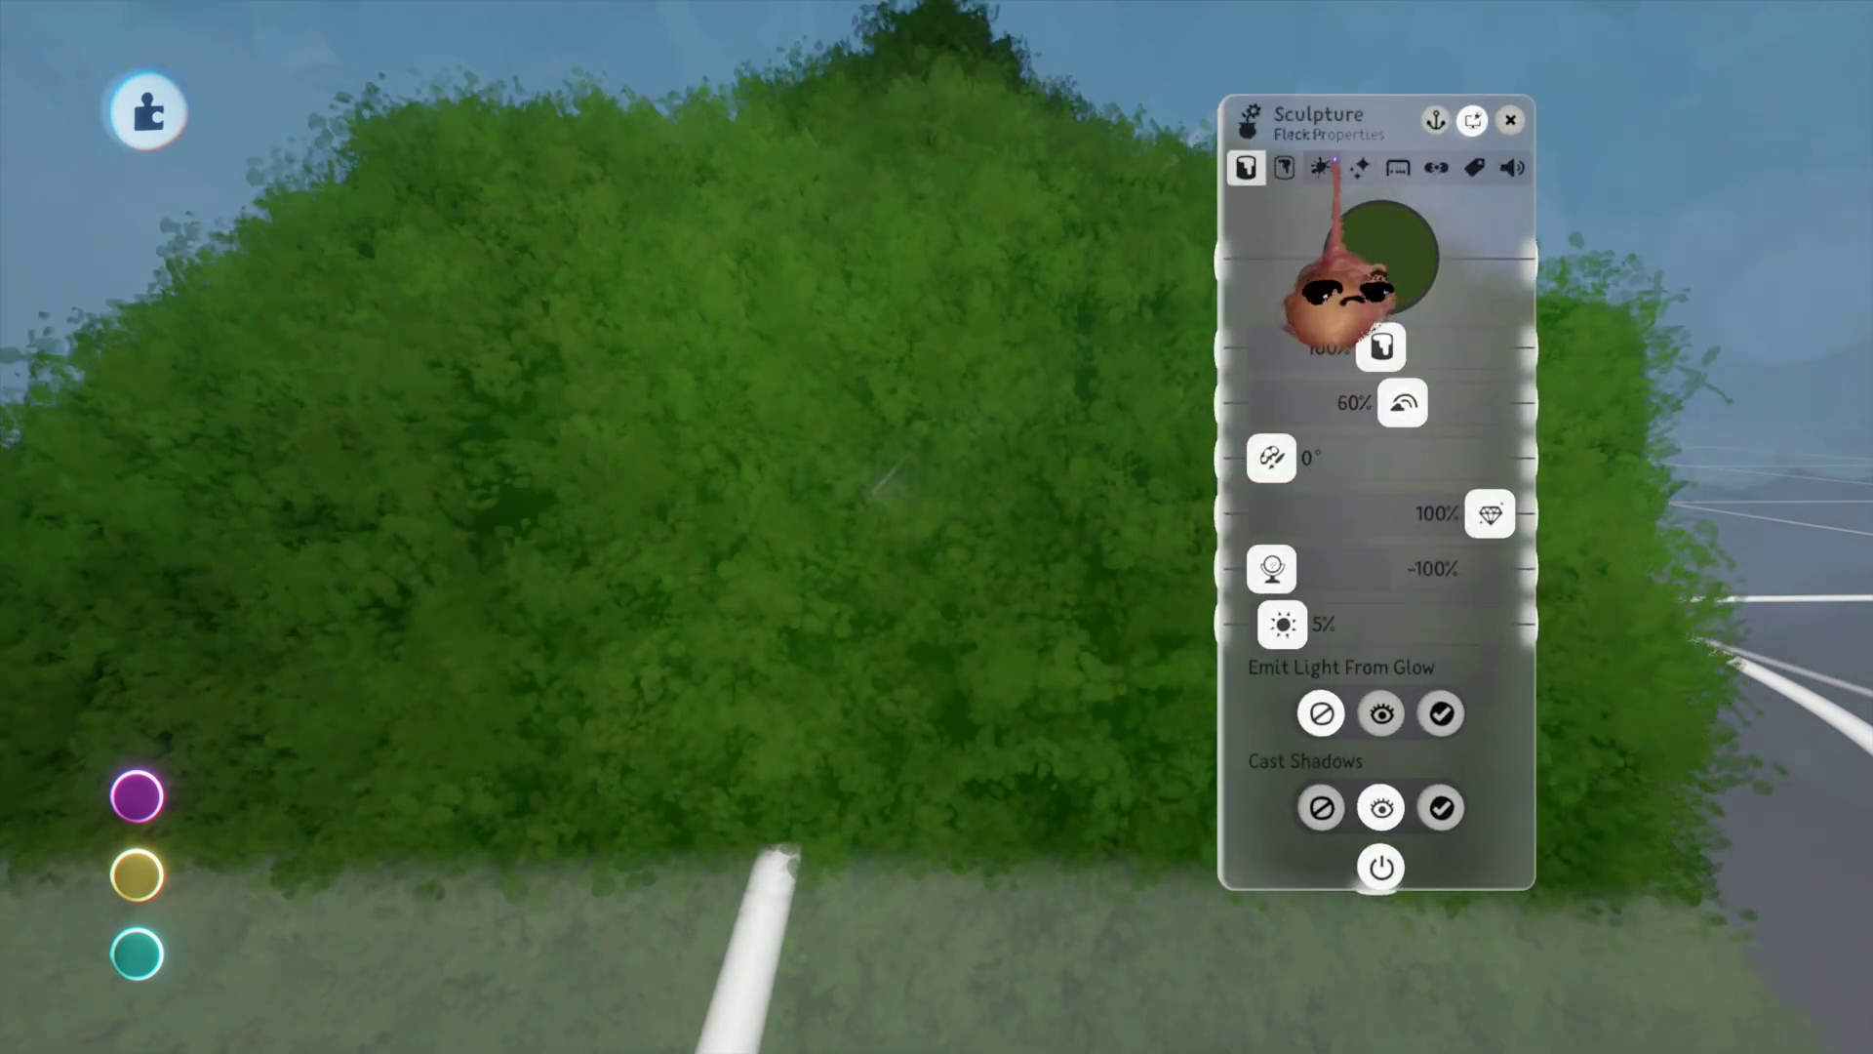
{"action": "left_click", "coordinate": [1322, 166]}
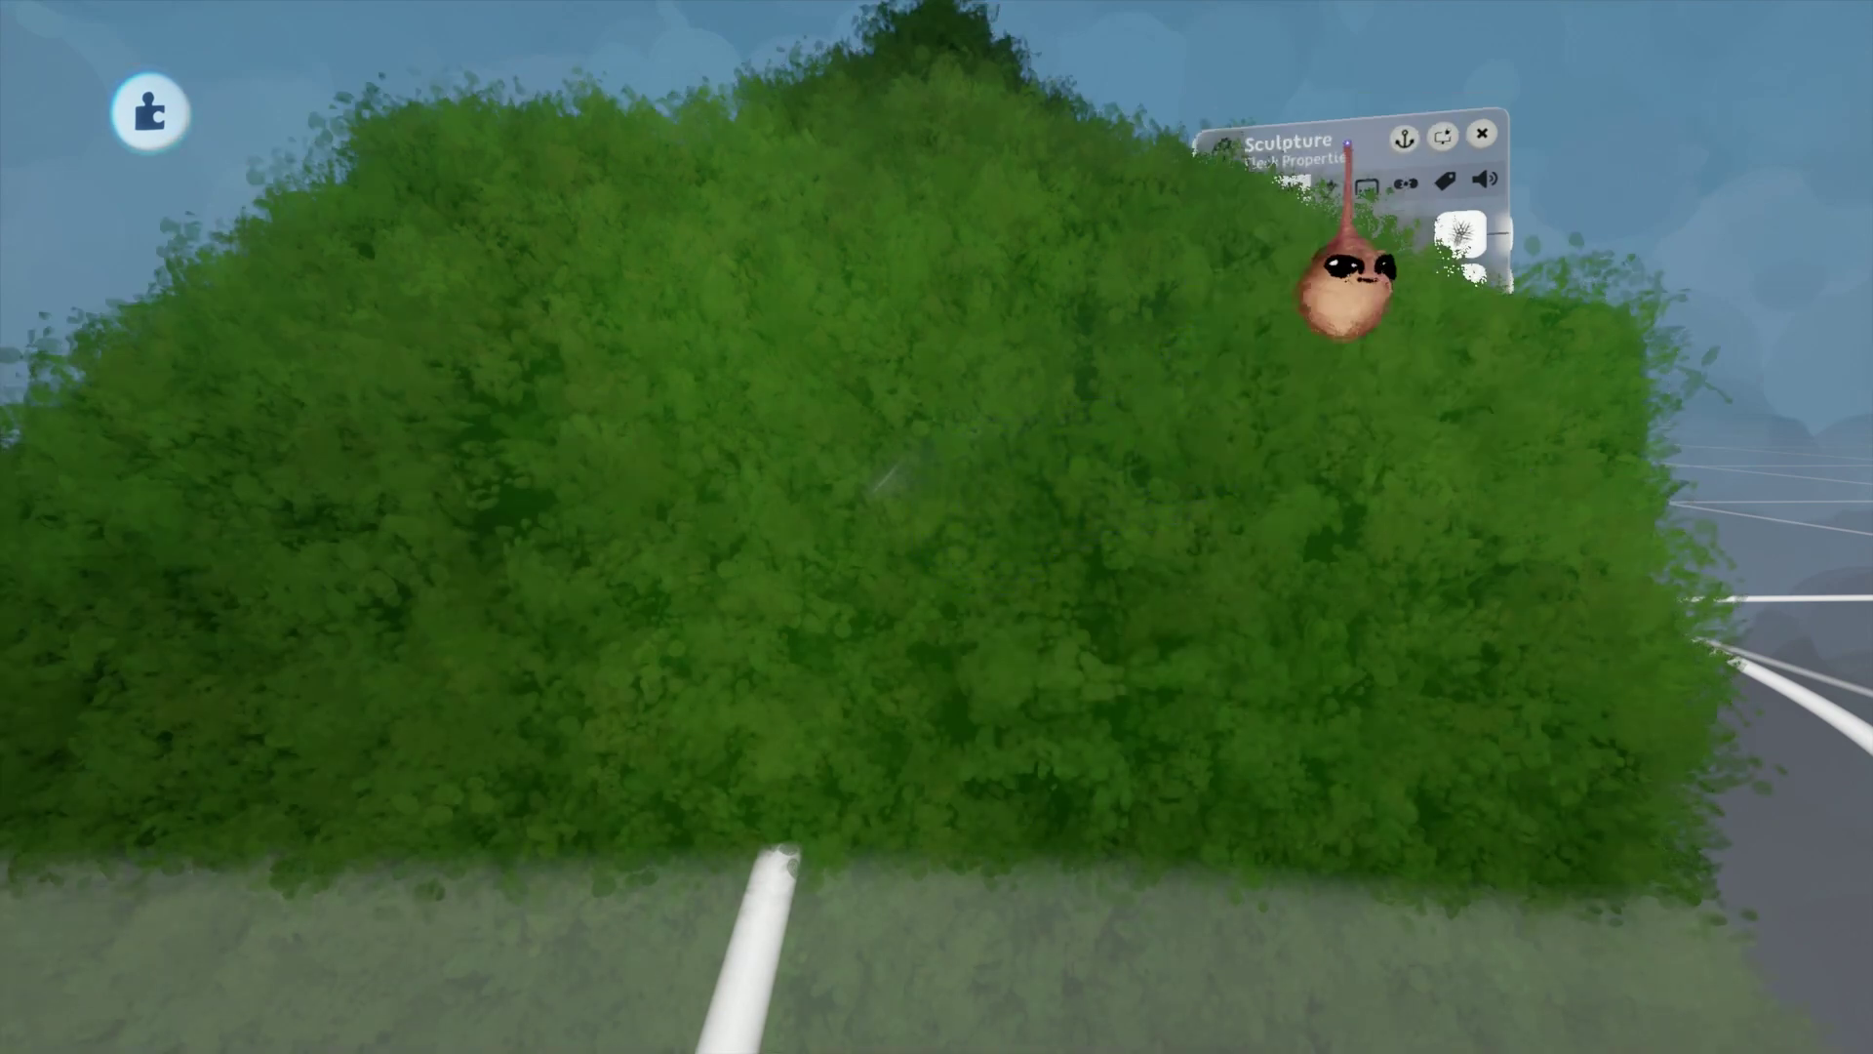
{"action": "left_click", "coordinate": [1482, 134]}
Examine the moss lump's flecks up close and from a distance, and compare its surface from the front and side.
{"action": "scroll", "coordinate": [831, 824], "scroll_direction": "up", "scroll_amount": 5}
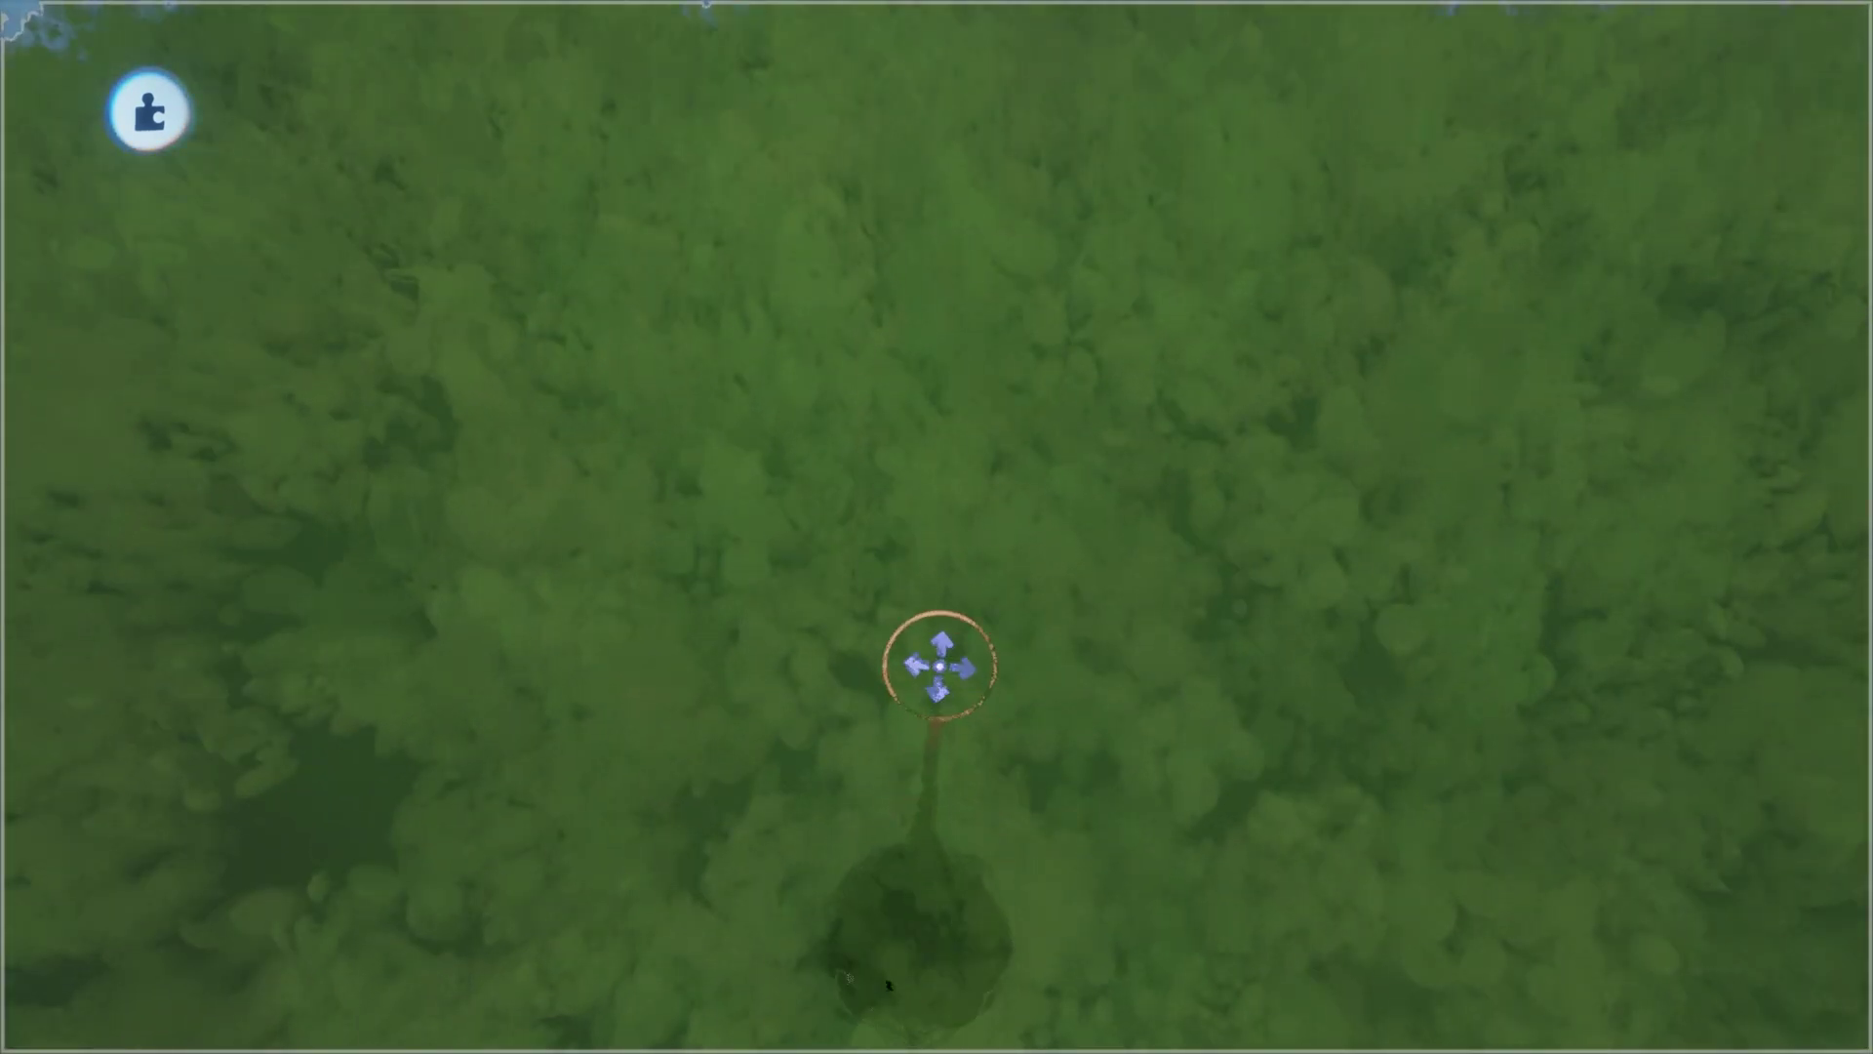
{"action": "scroll", "coordinate": [939, 645], "scroll_direction": "up", "scroll_amount": 3}
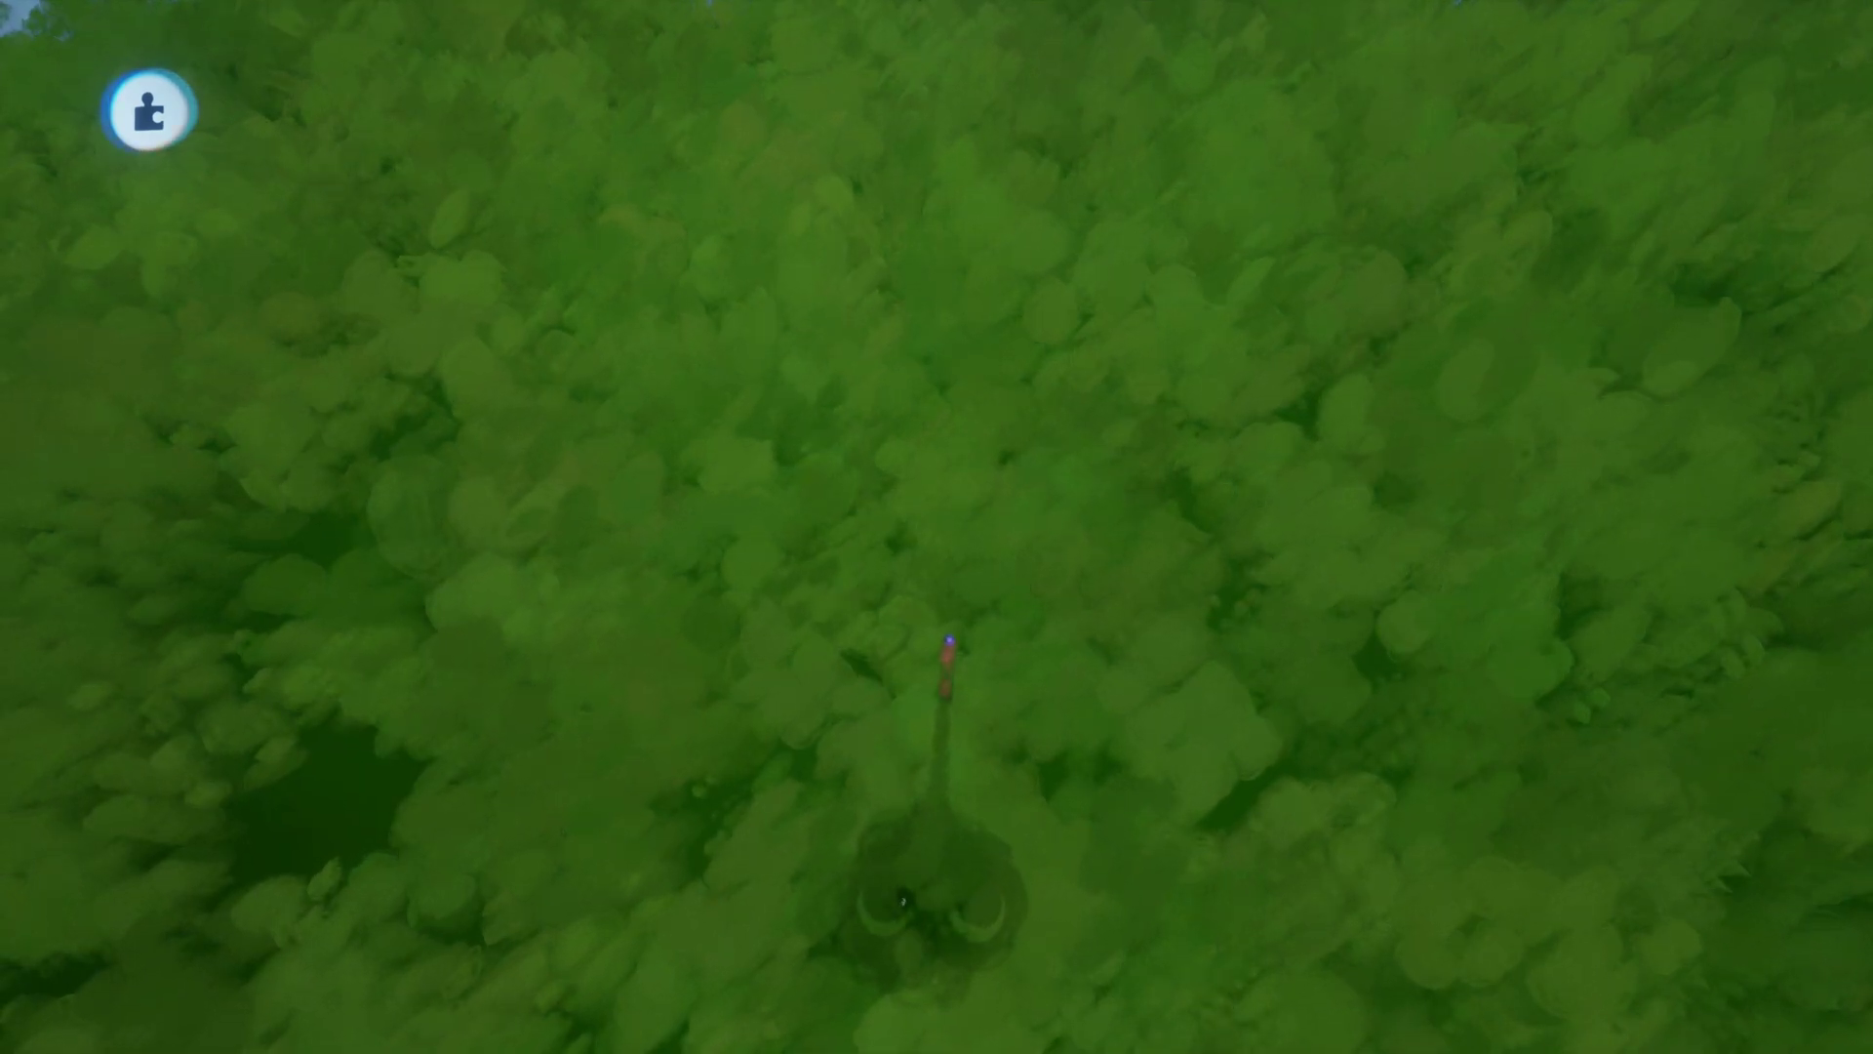
{"action": "scroll", "coordinate": [951, 640], "scroll_direction": "down", "scroll_amount": 5}
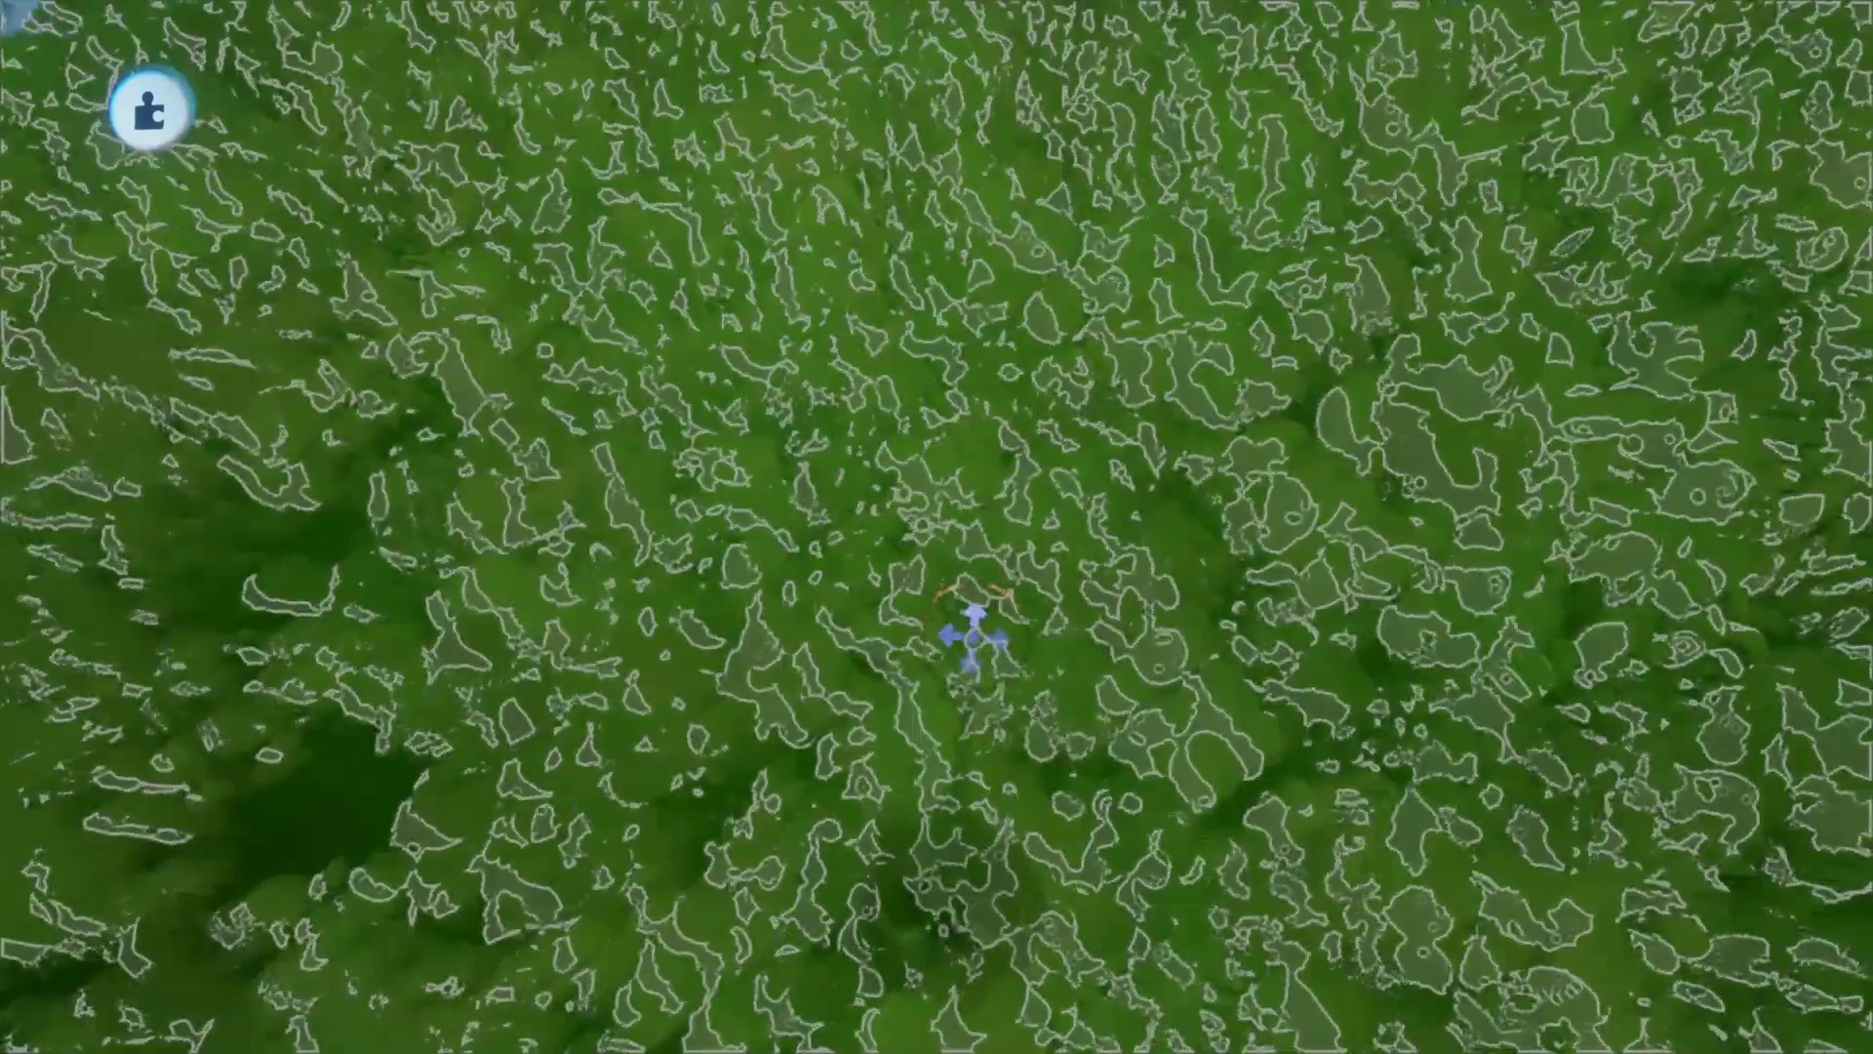
{"action": "left_click", "coordinate": [956, 604]}
{"action": "scroll", "coordinate": [953, 602], "scroll_direction": "down", "scroll_amount": 8}
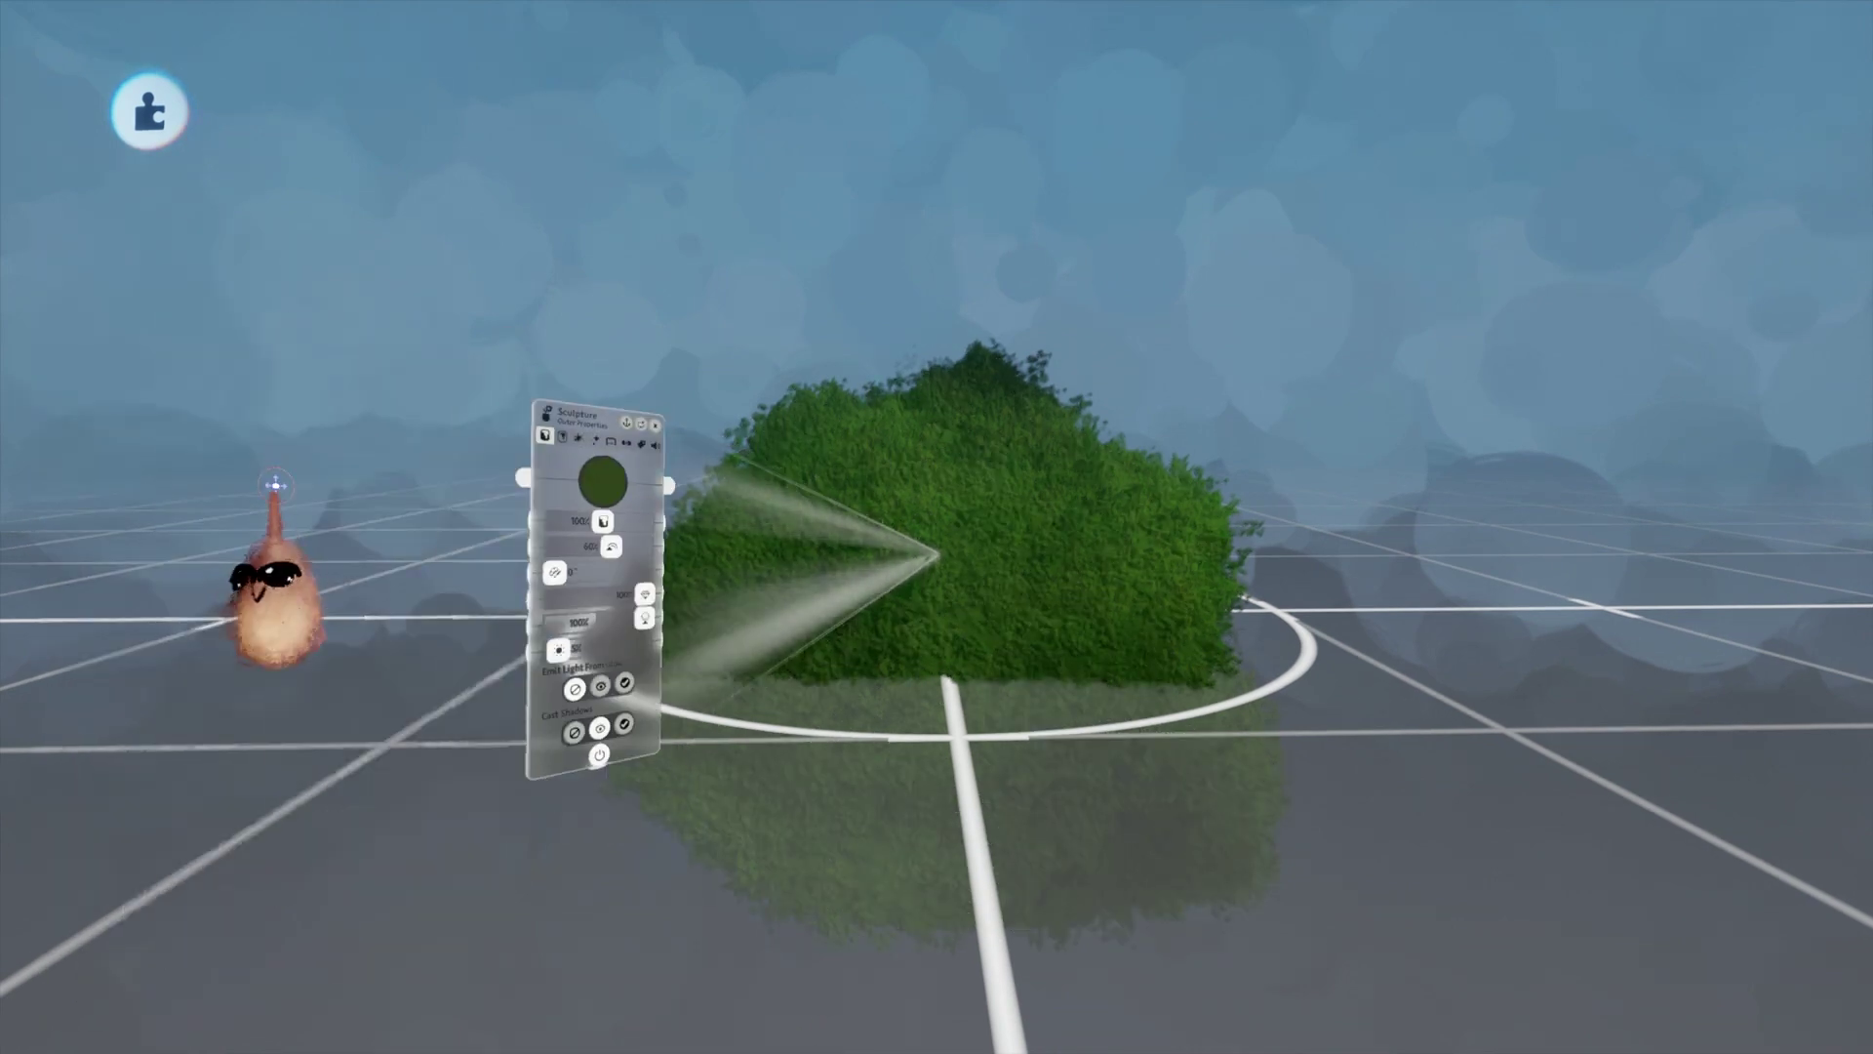
{"action": "scroll", "coordinate": [1174, 859], "scroll_direction": "up", "scroll_amount": 3}
{"action": "scroll", "coordinate": [1572, 418], "scroll_direction": "up", "scroll_amount": 4}
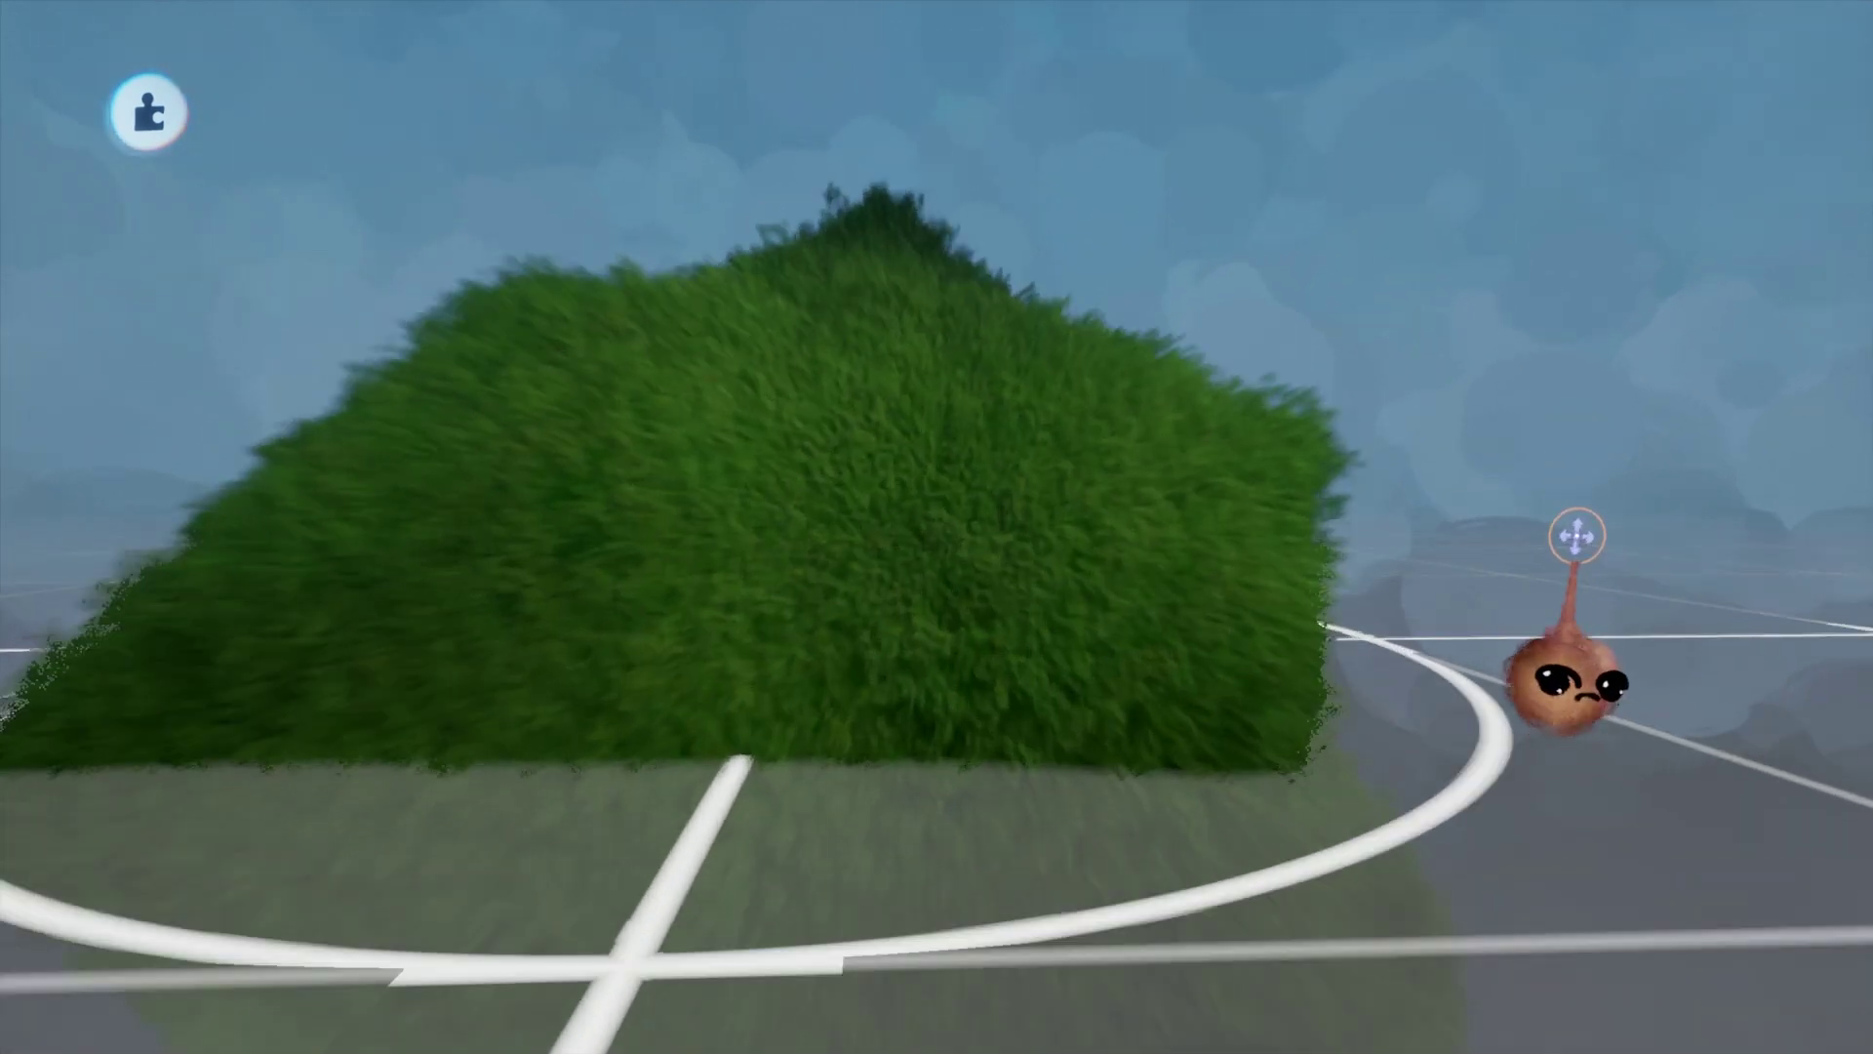
{"action": "scroll", "coordinate": [1805, 246], "scroll_direction": "up", "scroll_amount": 7}
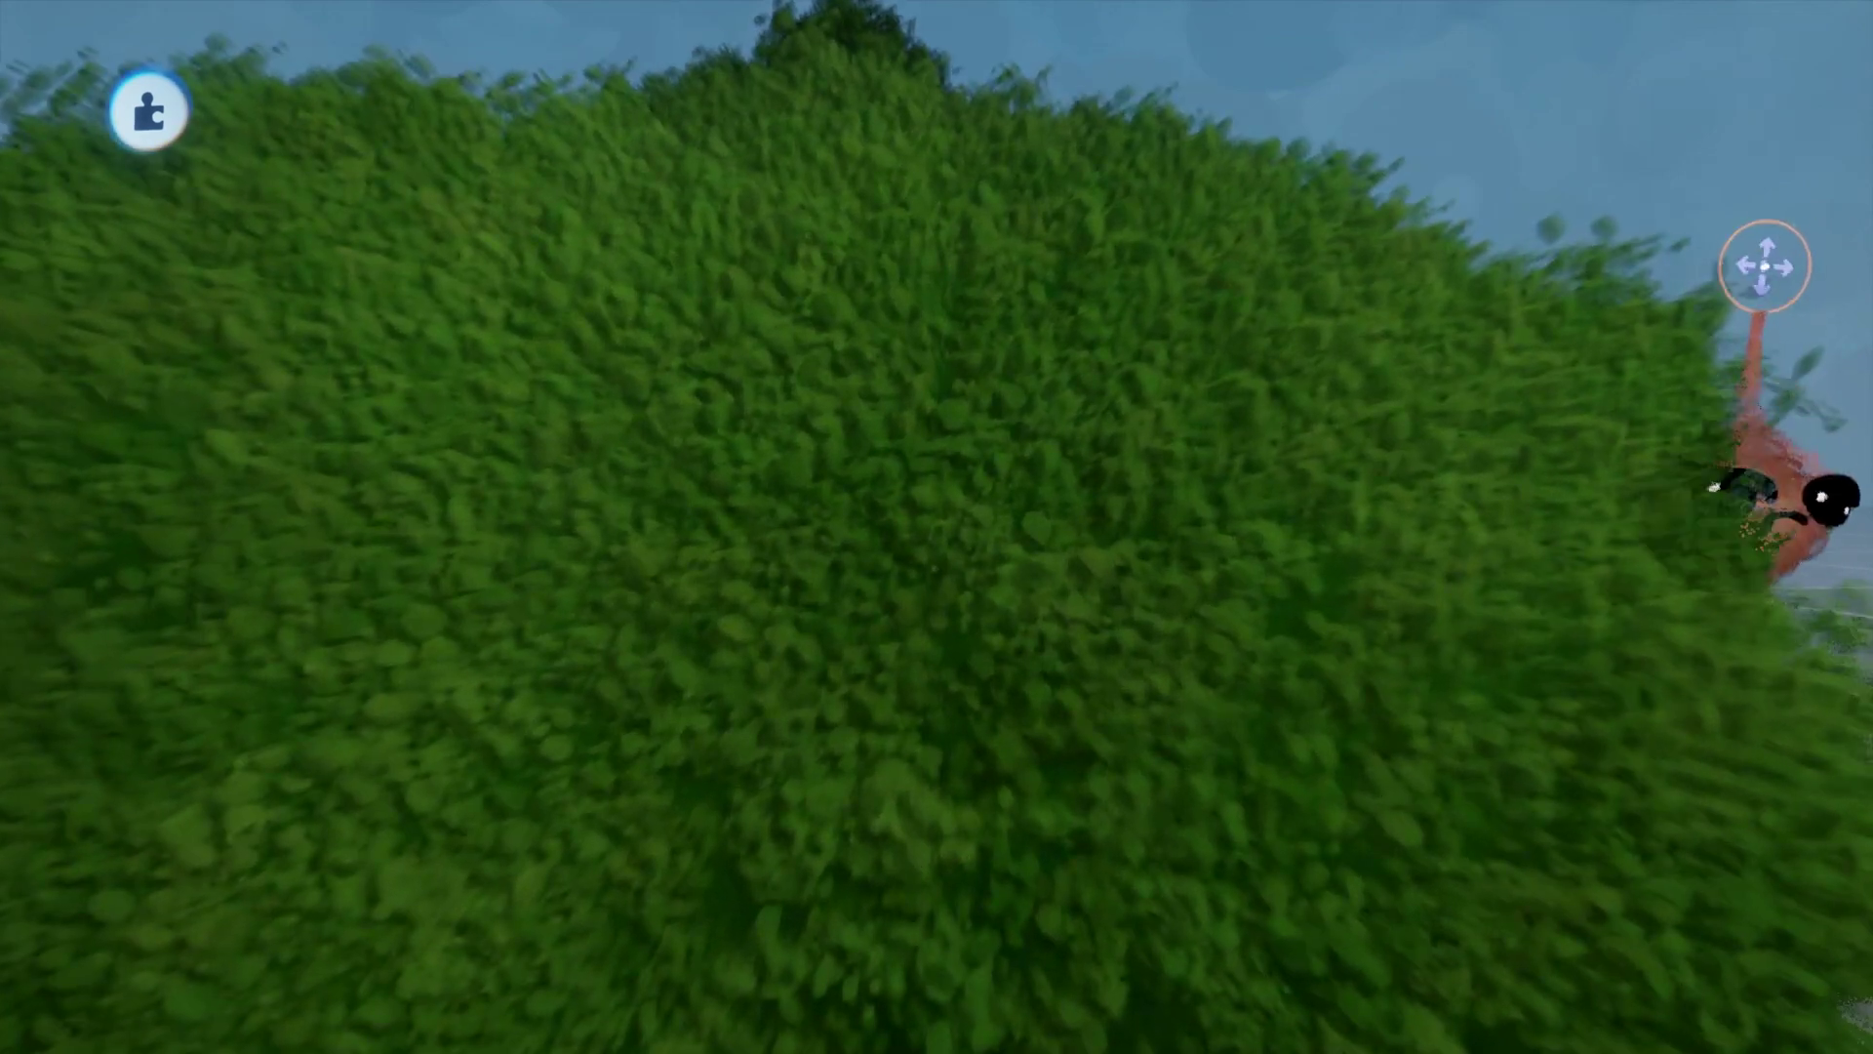
{"action": "scroll", "coordinate": [1773, 266], "scroll_direction": "down", "scroll_amount": 7}
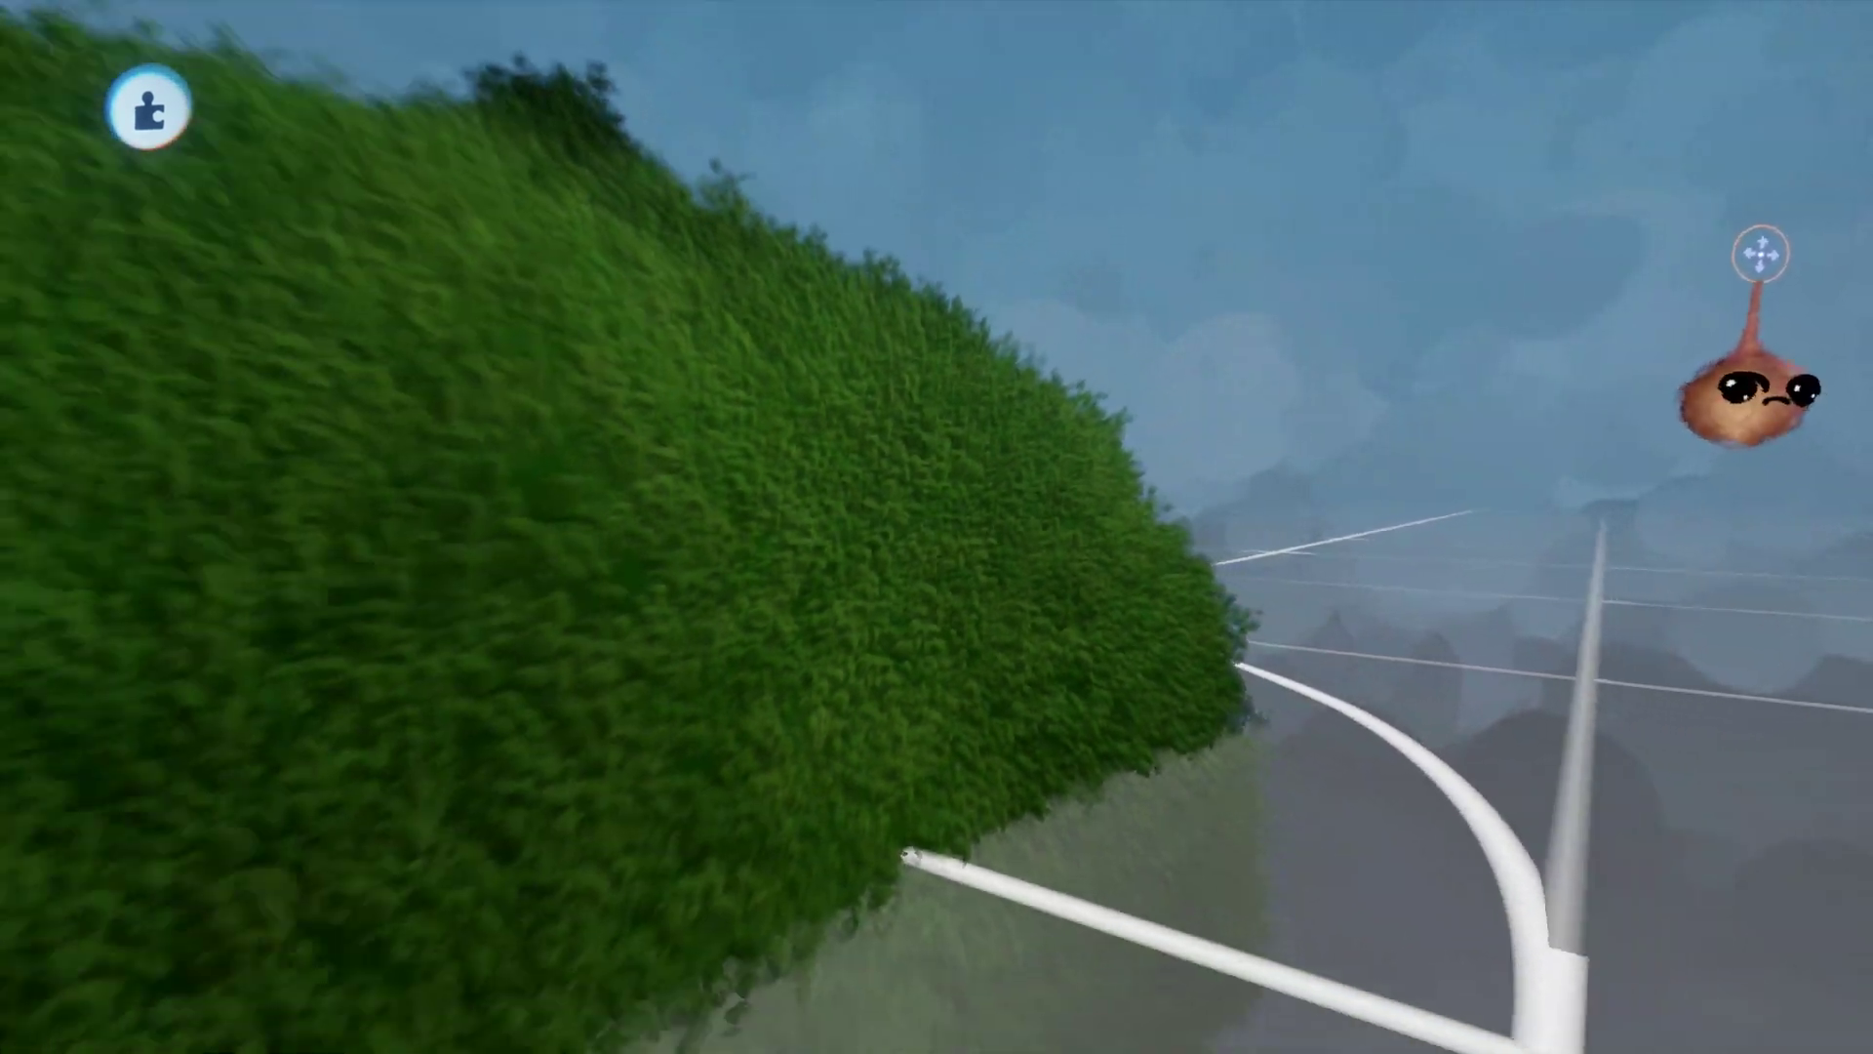
{"action": "scroll", "coordinate": [1756, 260], "scroll_direction": "down", "scroll_amount": 3}
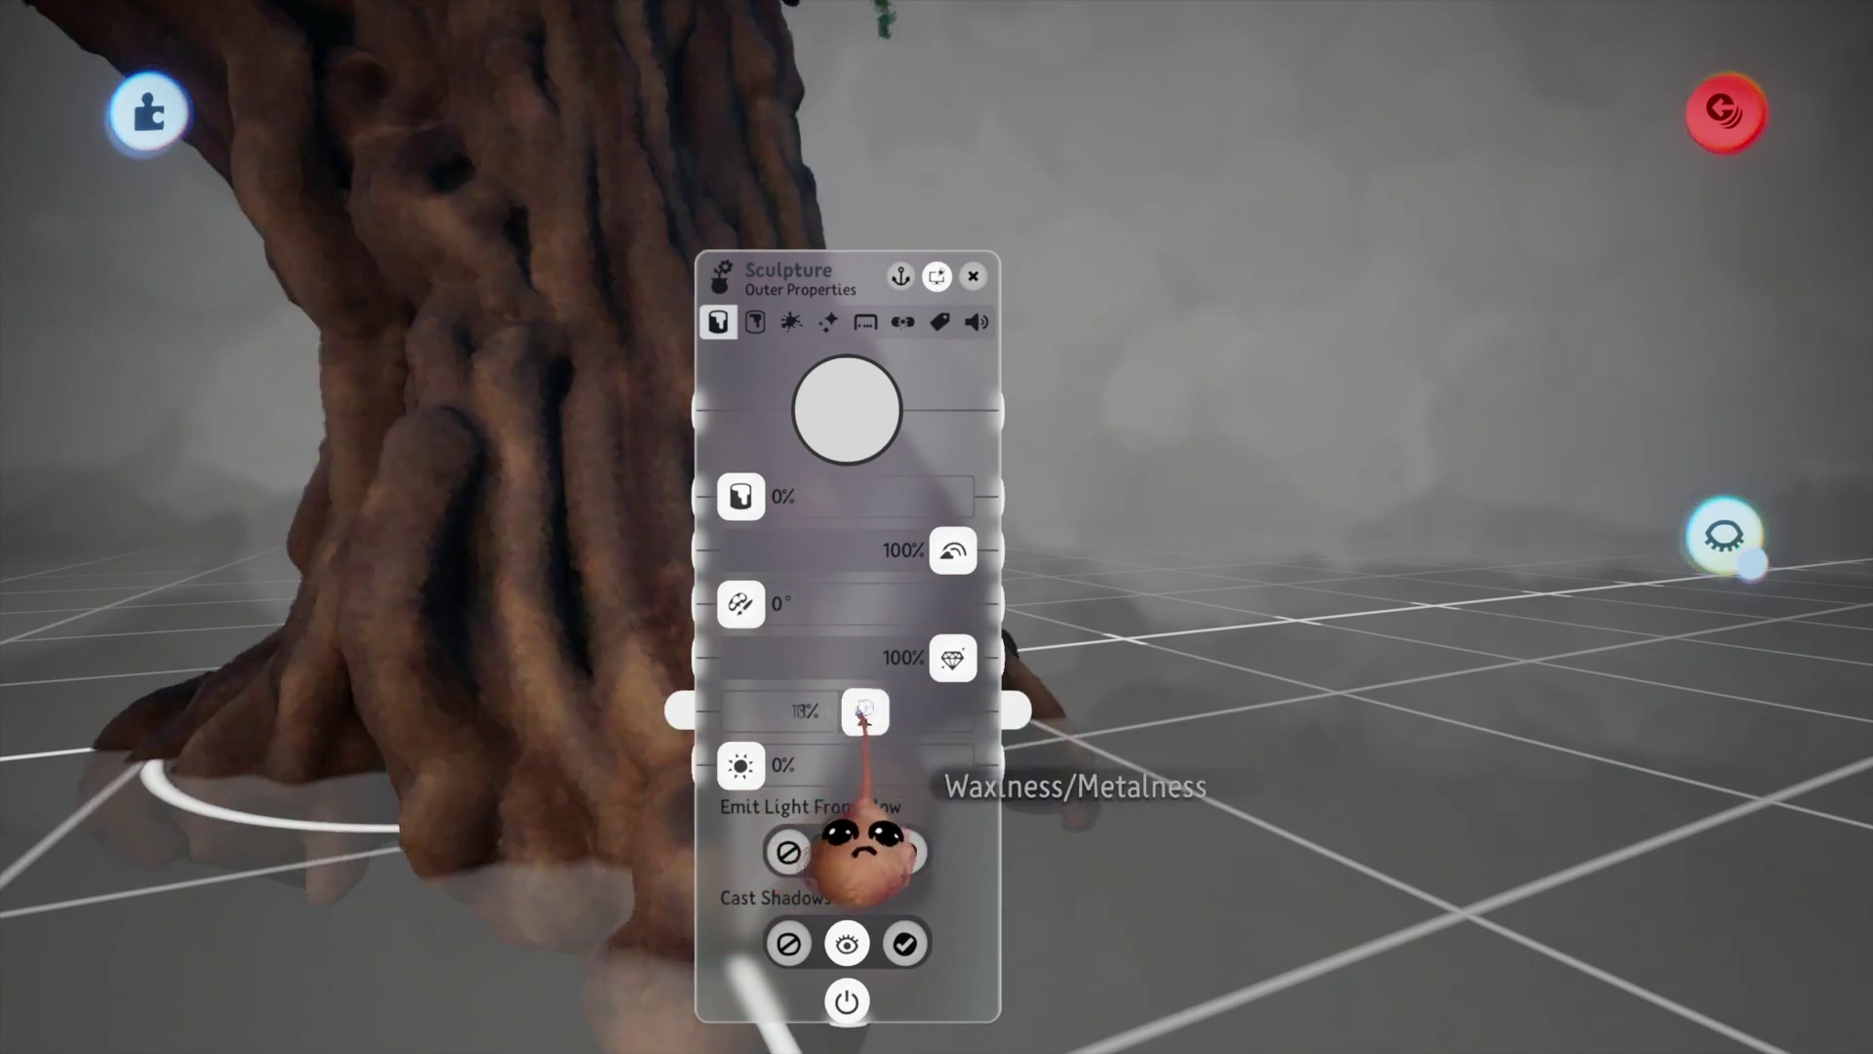
Set the tree trunk's Waxiness/Metalness to 100%, close its properties and examine the bark from several distances.
{"action": "left_click_drag", "start_coordinate": [864, 715], "coordinate": [951, 715]}
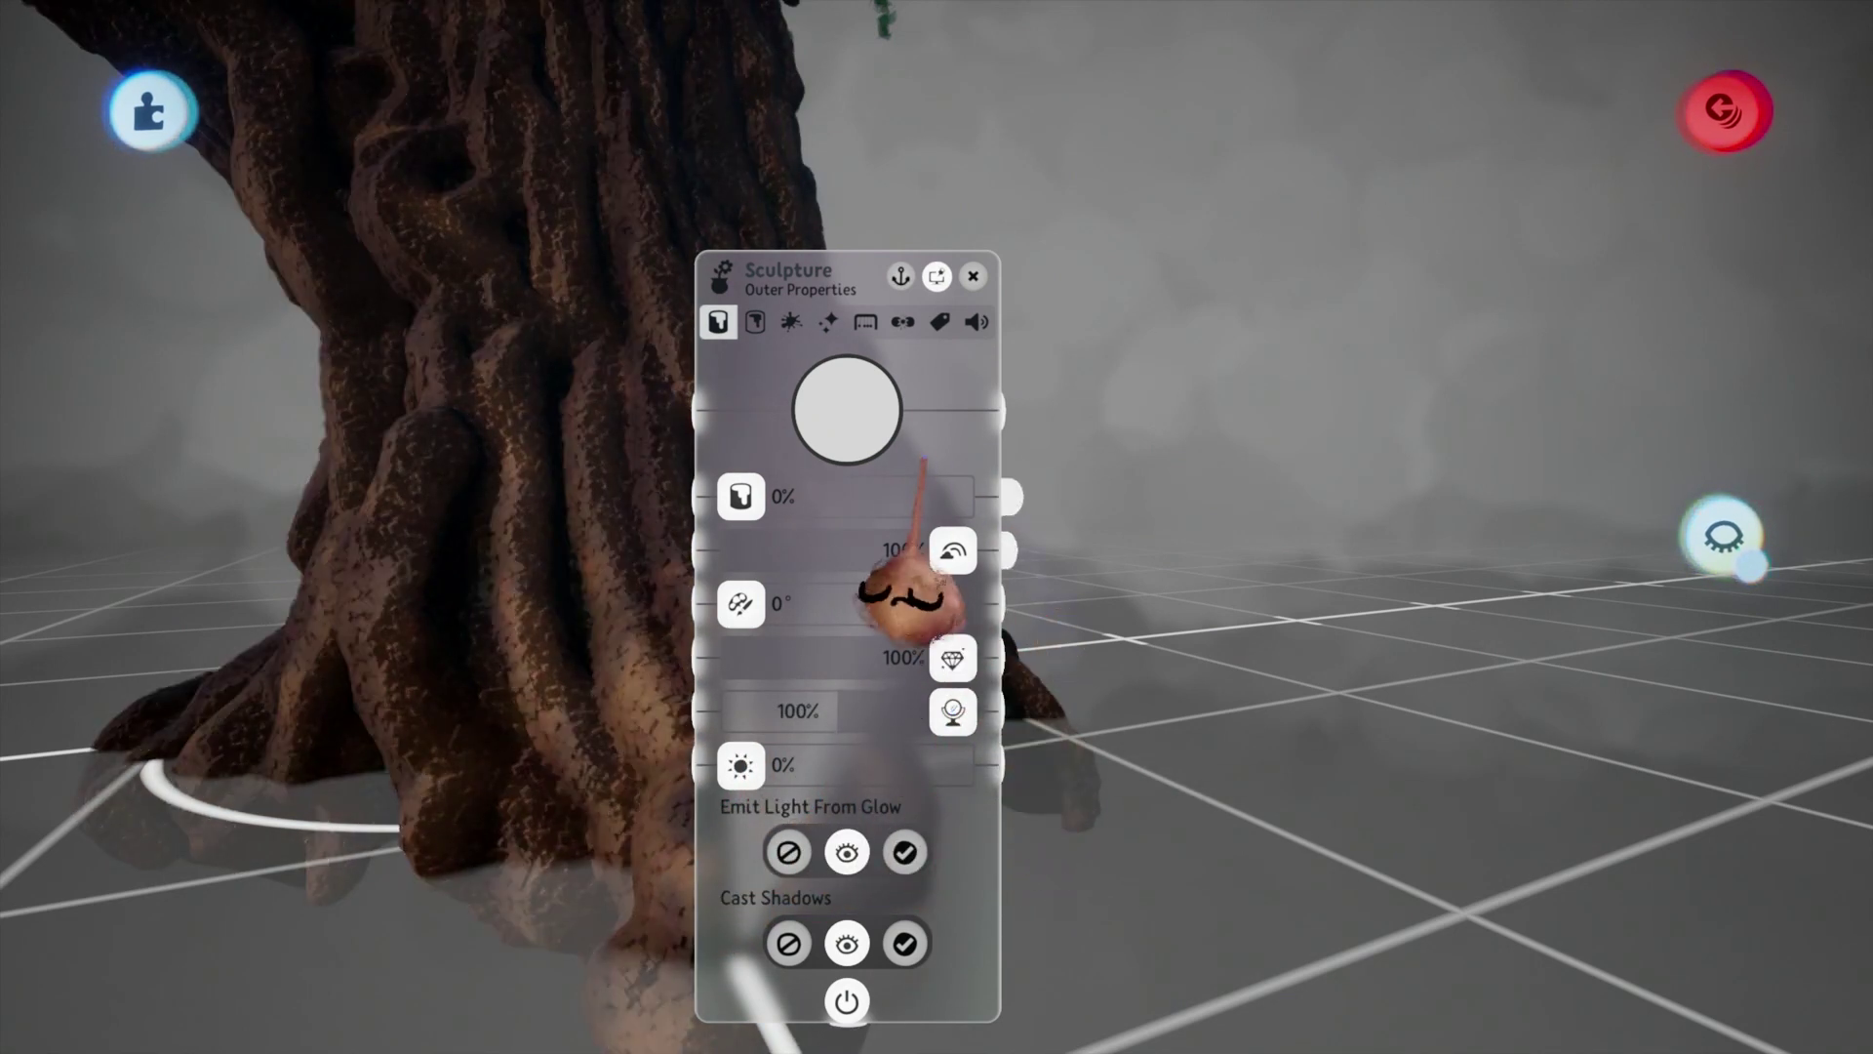
{"action": "left_click", "coordinate": [972, 276]}
{"action": "scroll", "coordinate": [1011, 706], "scroll_direction": "down", "scroll_amount": 3}
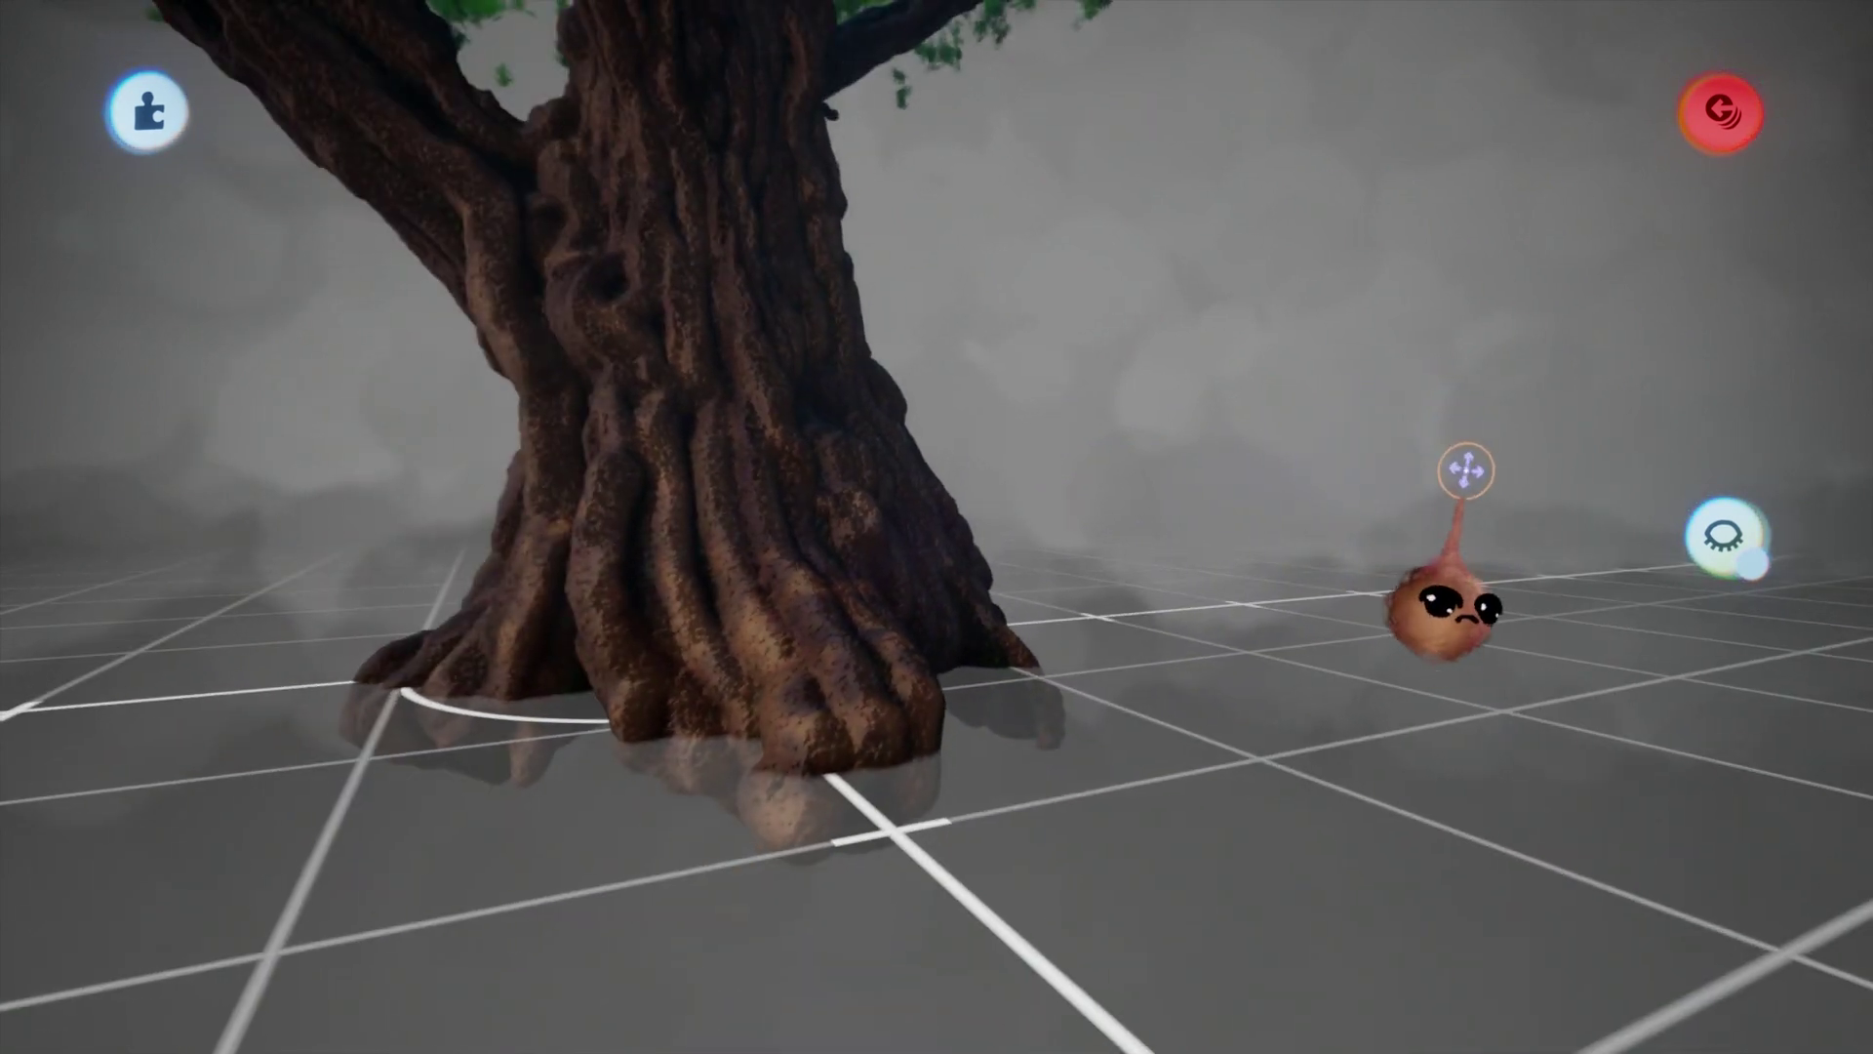
{"action": "scroll", "coordinate": [1434, 514], "scroll_direction": "up", "scroll_amount": 3}
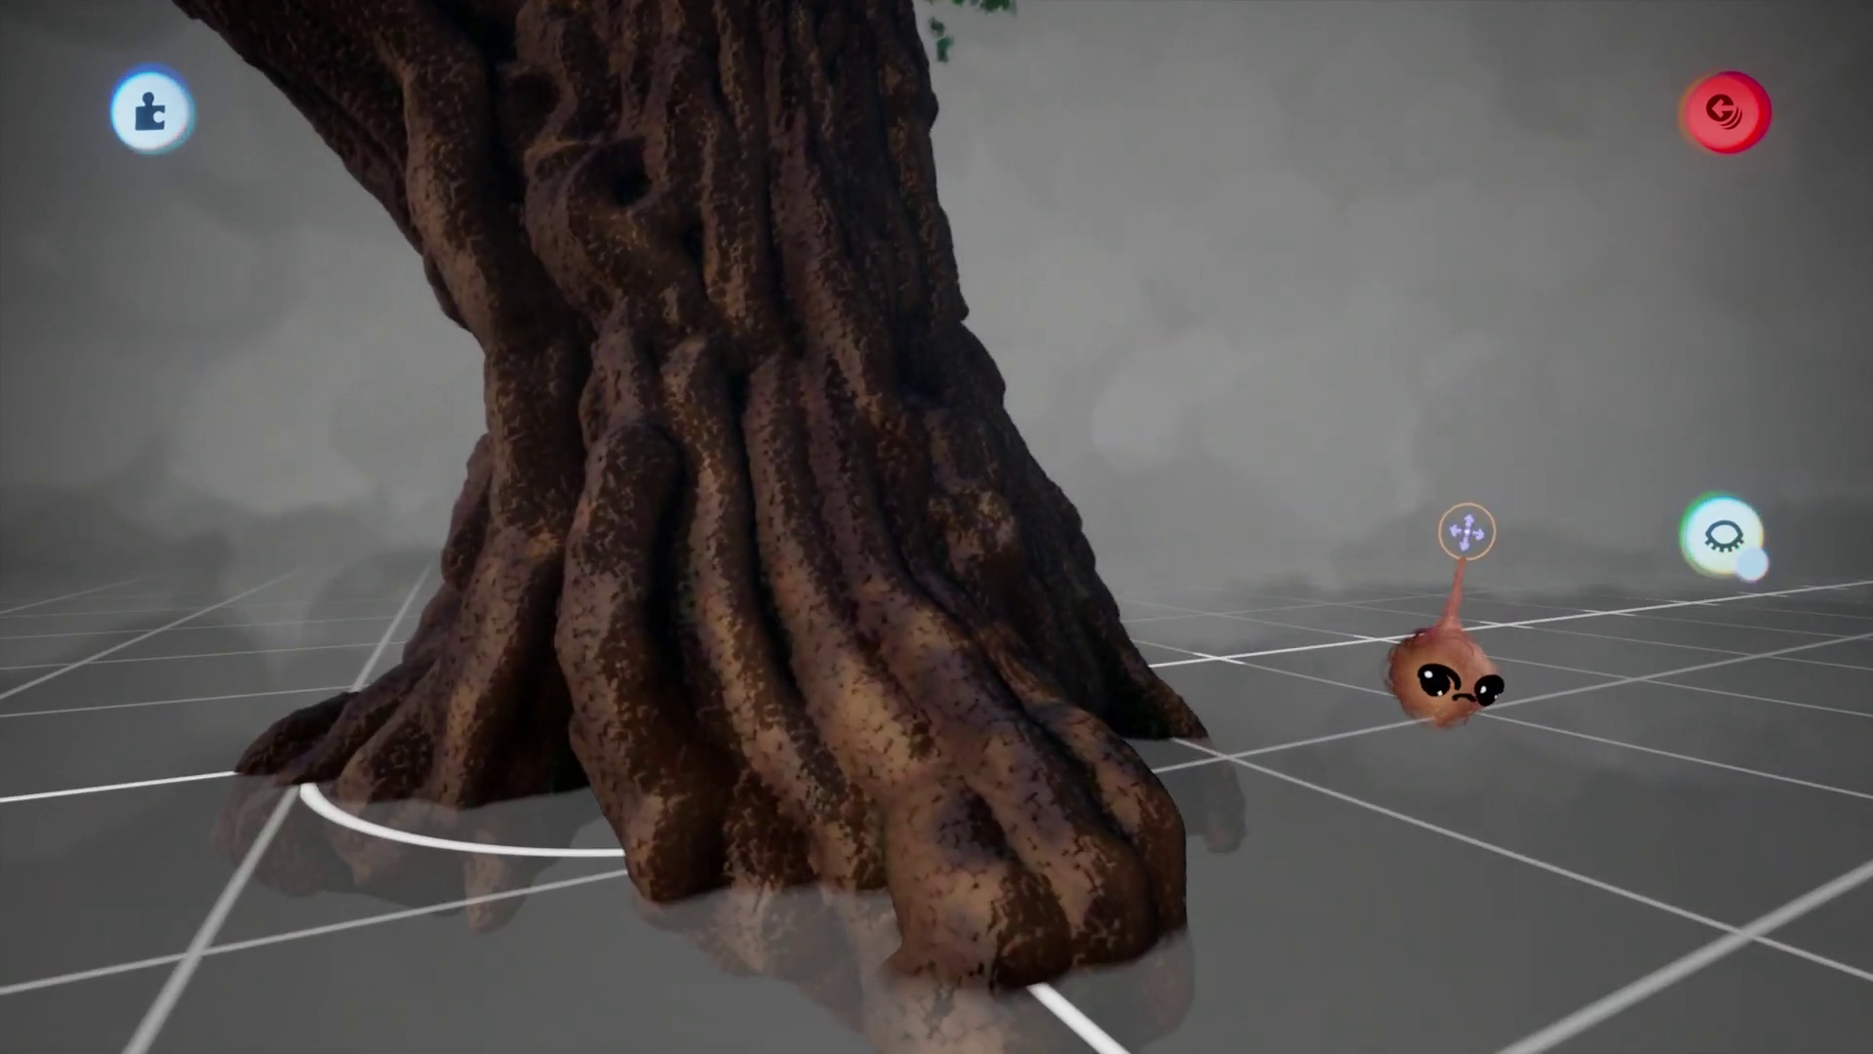
{"action": "scroll", "coordinate": [1444, 673], "scroll_direction": "down", "scroll_amount": 5}
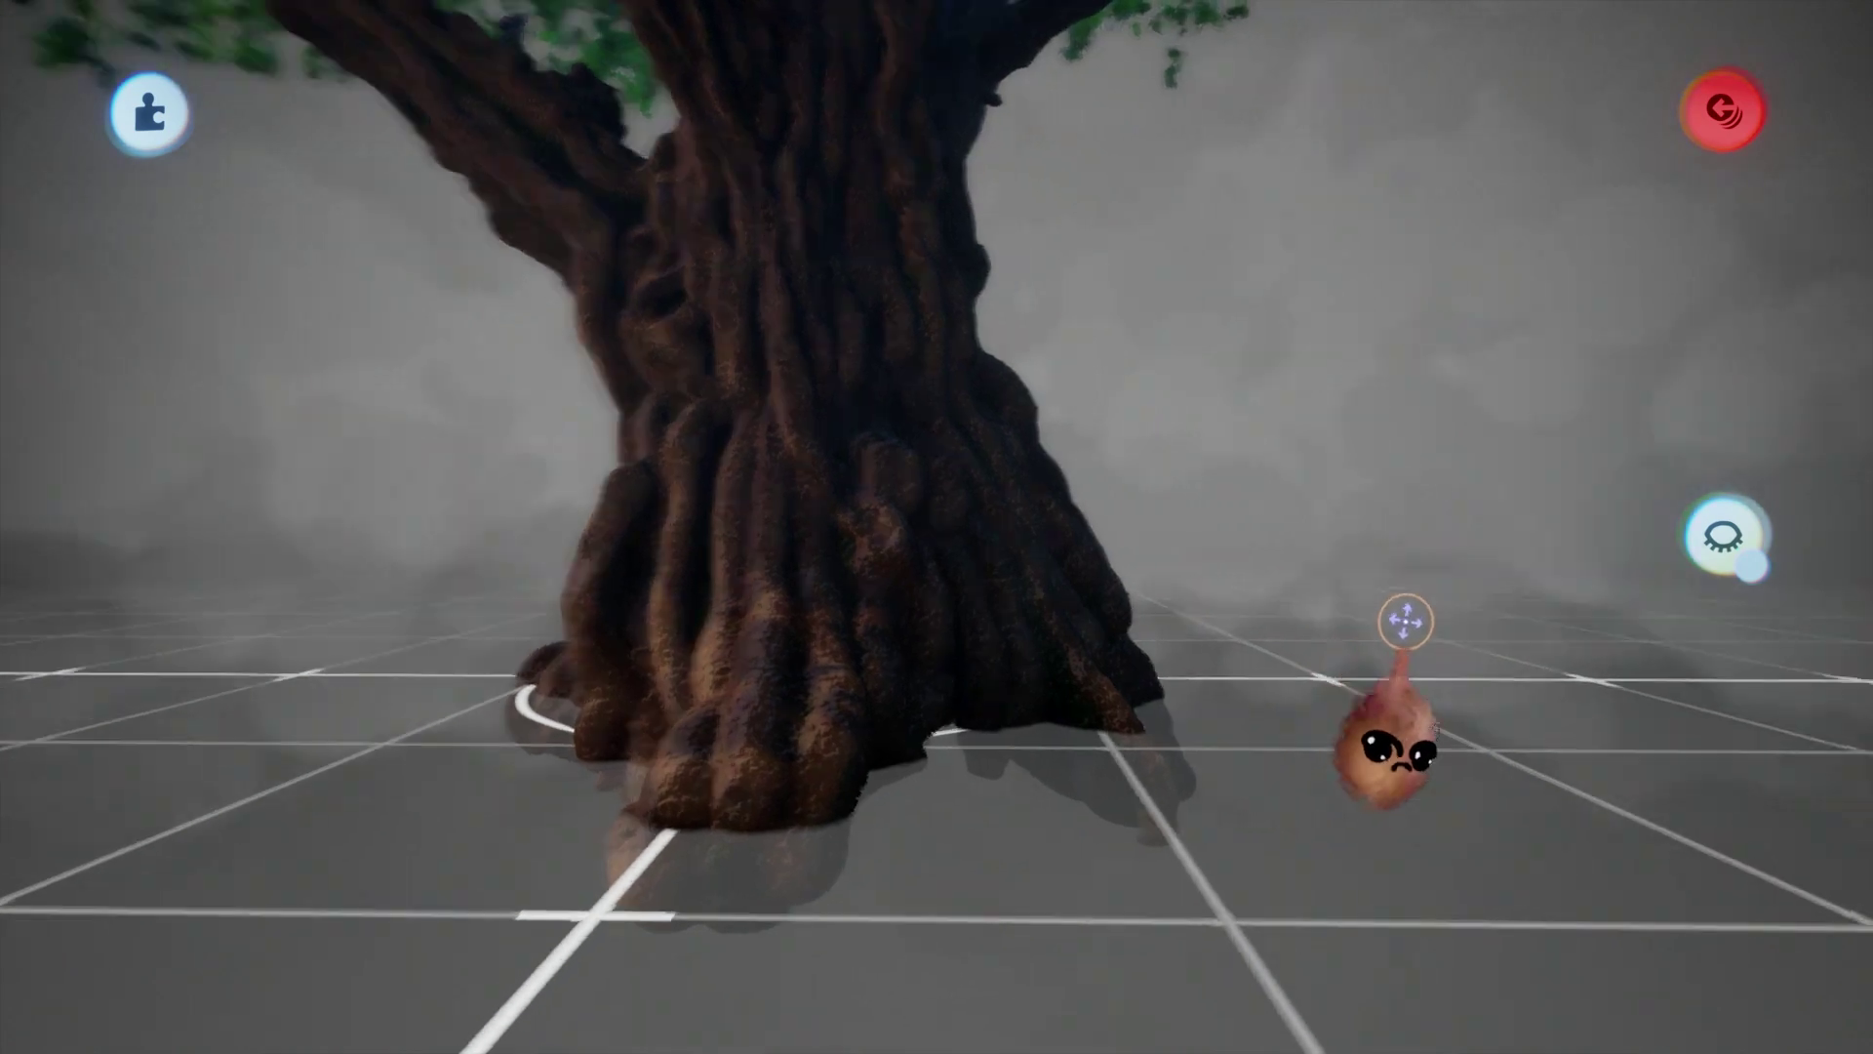
{"action": "scroll", "coordinate": [1406, 620], "scroll_direction": "up", "scroll_amount": 3}
Reduce the tree trunk's Waxiness/Metalness to 42% in its outer properties and close them.
{"action": "left_click", "coordinate": [911, 764]}
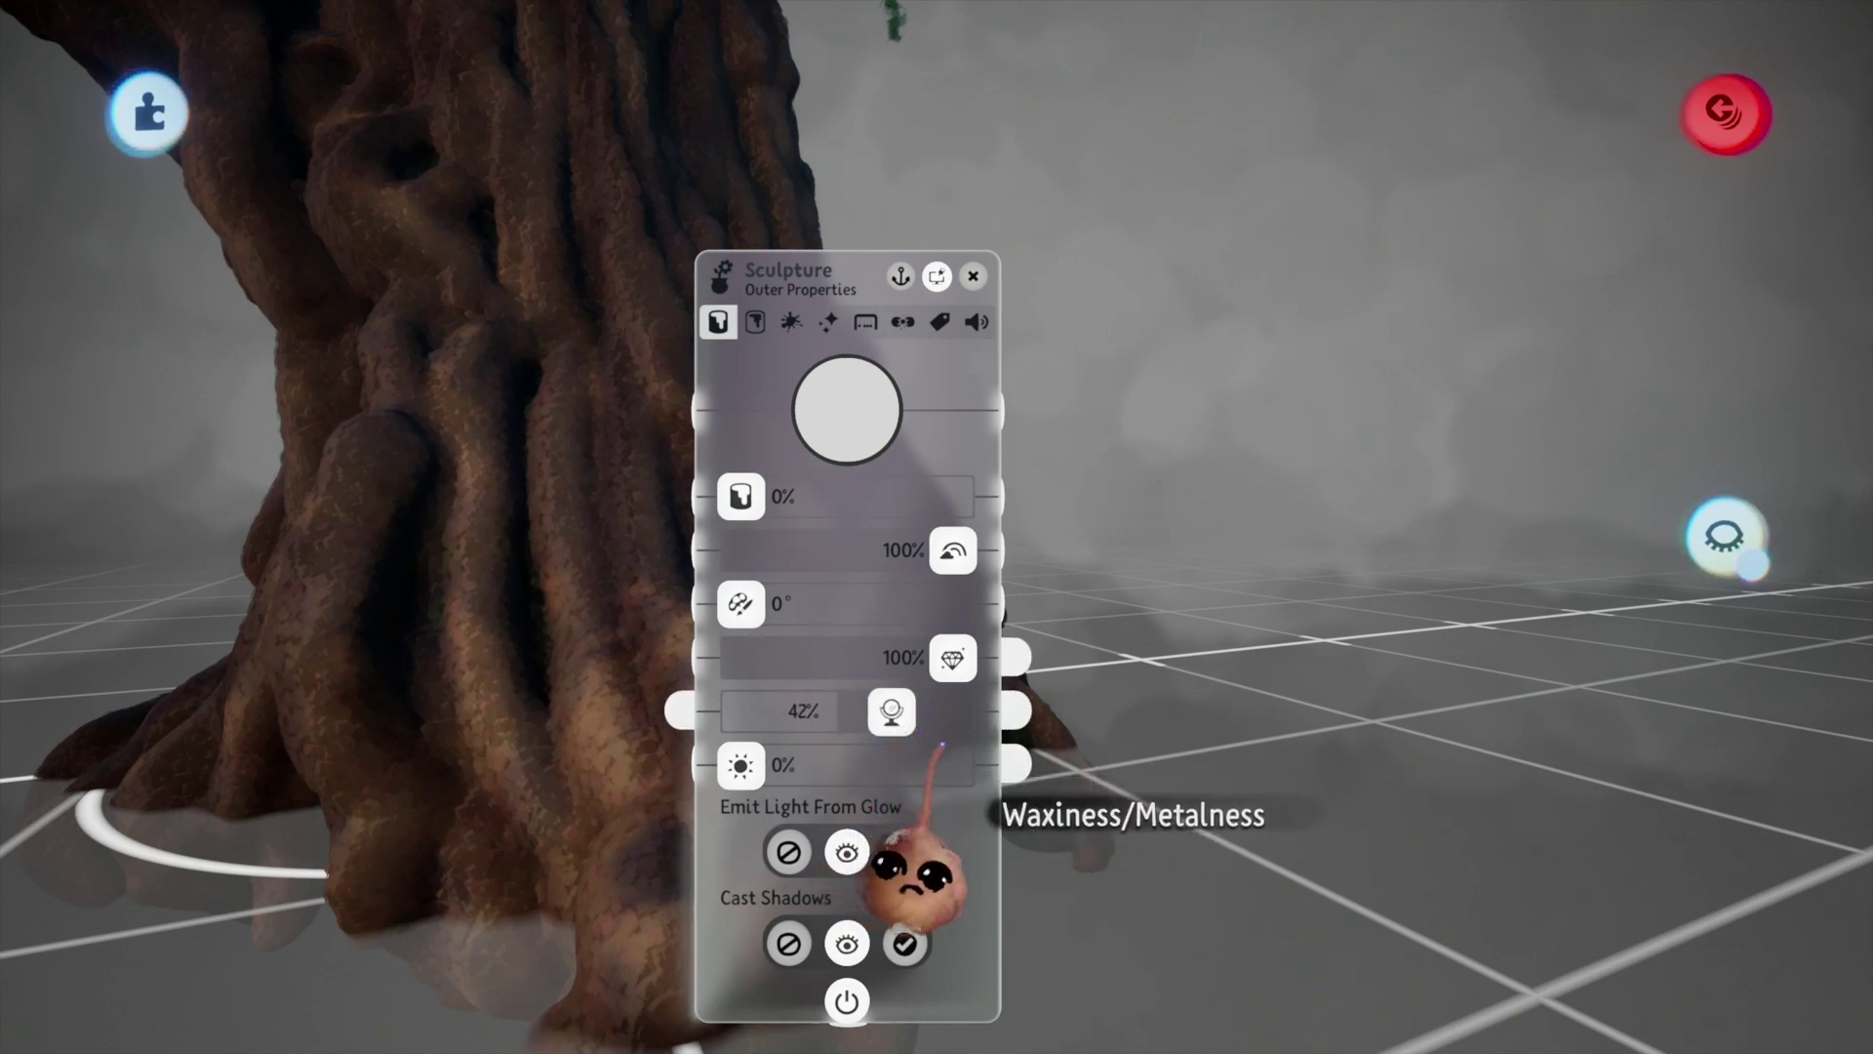
{"action": "scroll", "coordinate": [1321, 647], "scroll_direction": "down", "scroll_amount": 4}
{"action": "left_click", "coordinate": [973, 276]}
Examine the rusty bolted disc from the front and side, and close the spotlight's properties.
{"action": "scroll", "coordinate": [1234, 875], "scroll_direction": "up", "scroll_amount": 1}
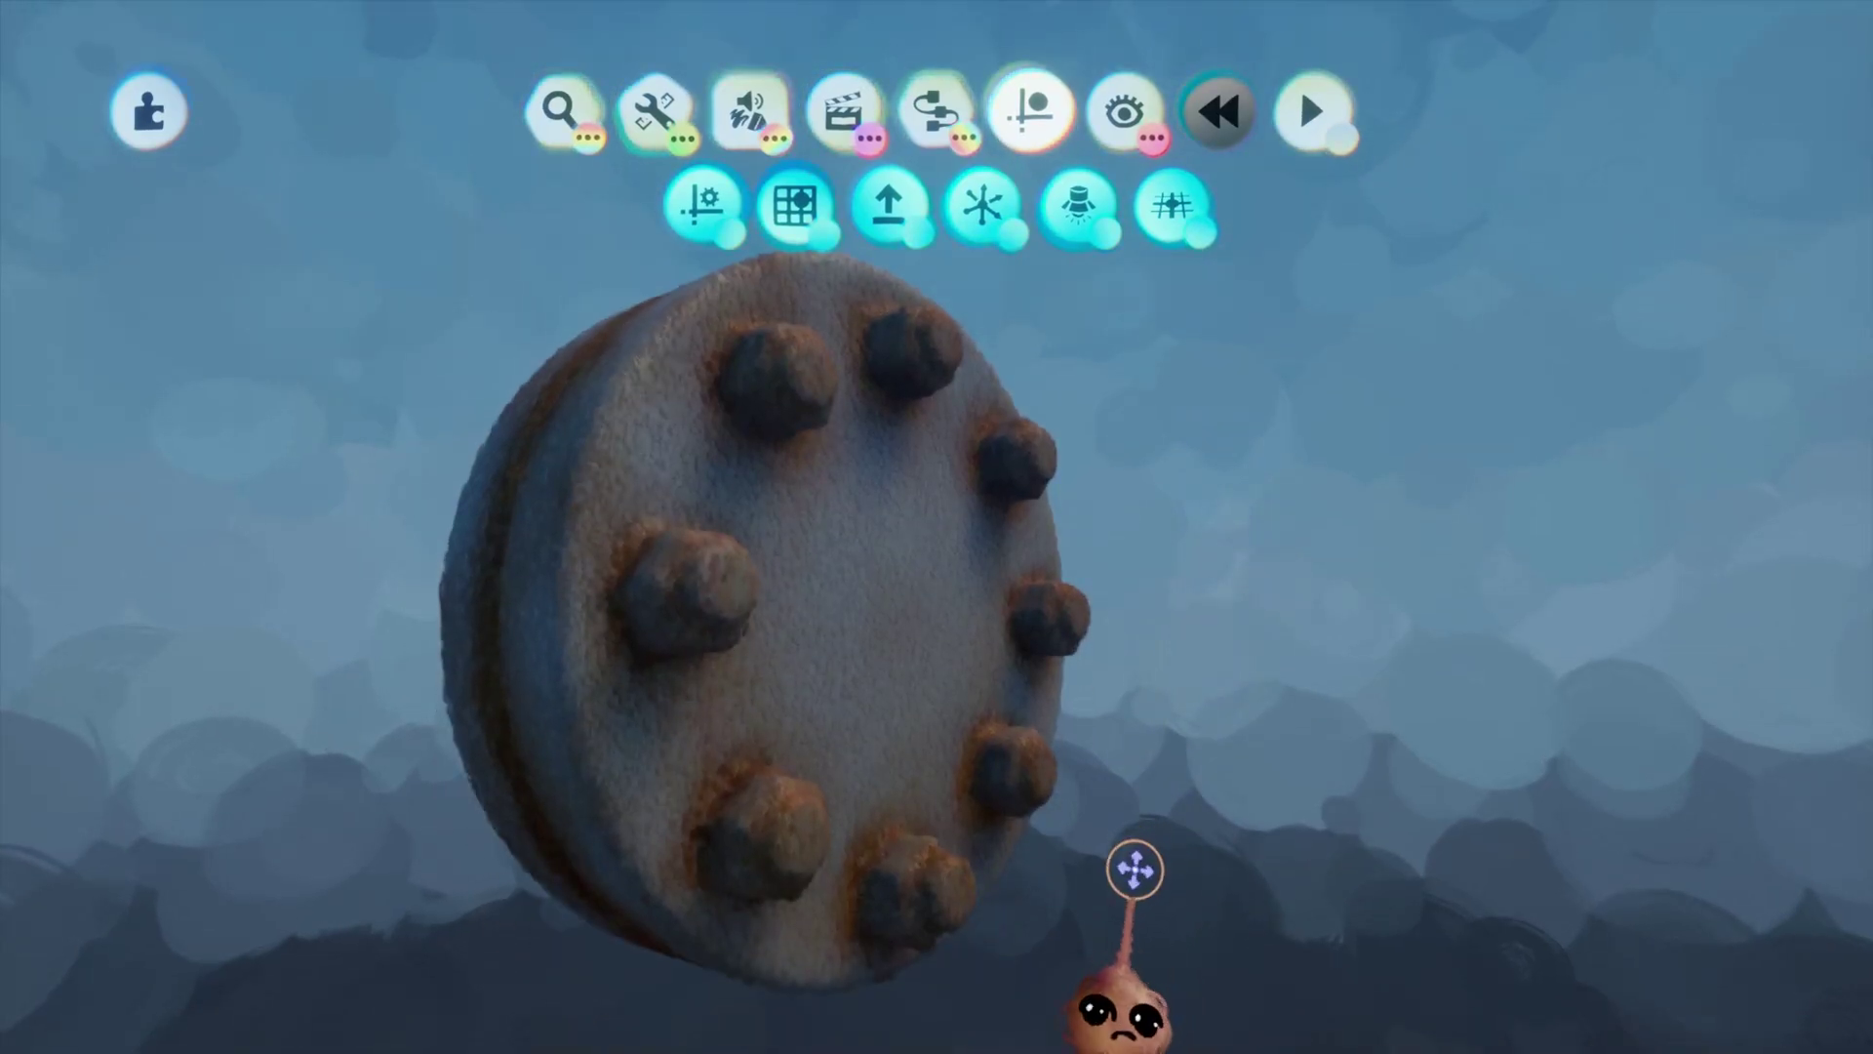
{"action": "middle_click_drag", "start_coordinate": [1134, 869], "coordinate": [1143, 890]}
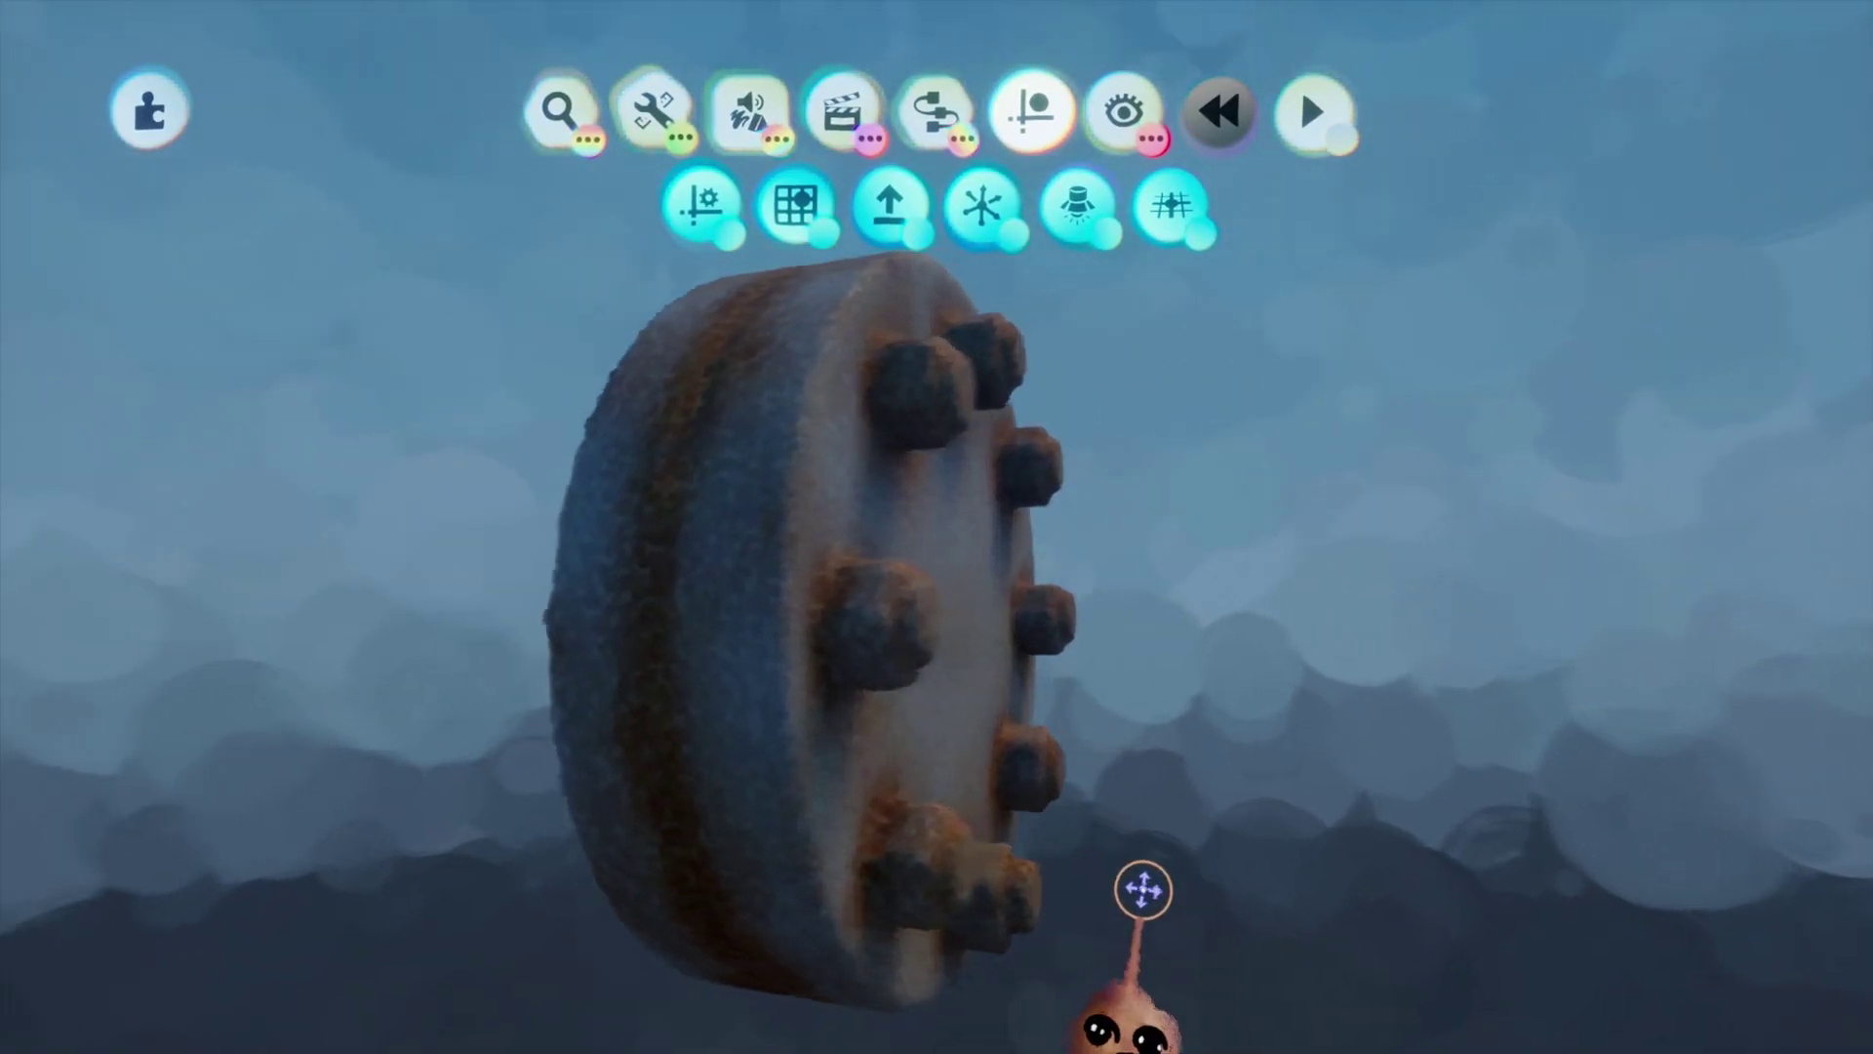
{"action": "left_click_drag", "start_coordinate": [1143, 889], "coordinate": [1137, 854]}
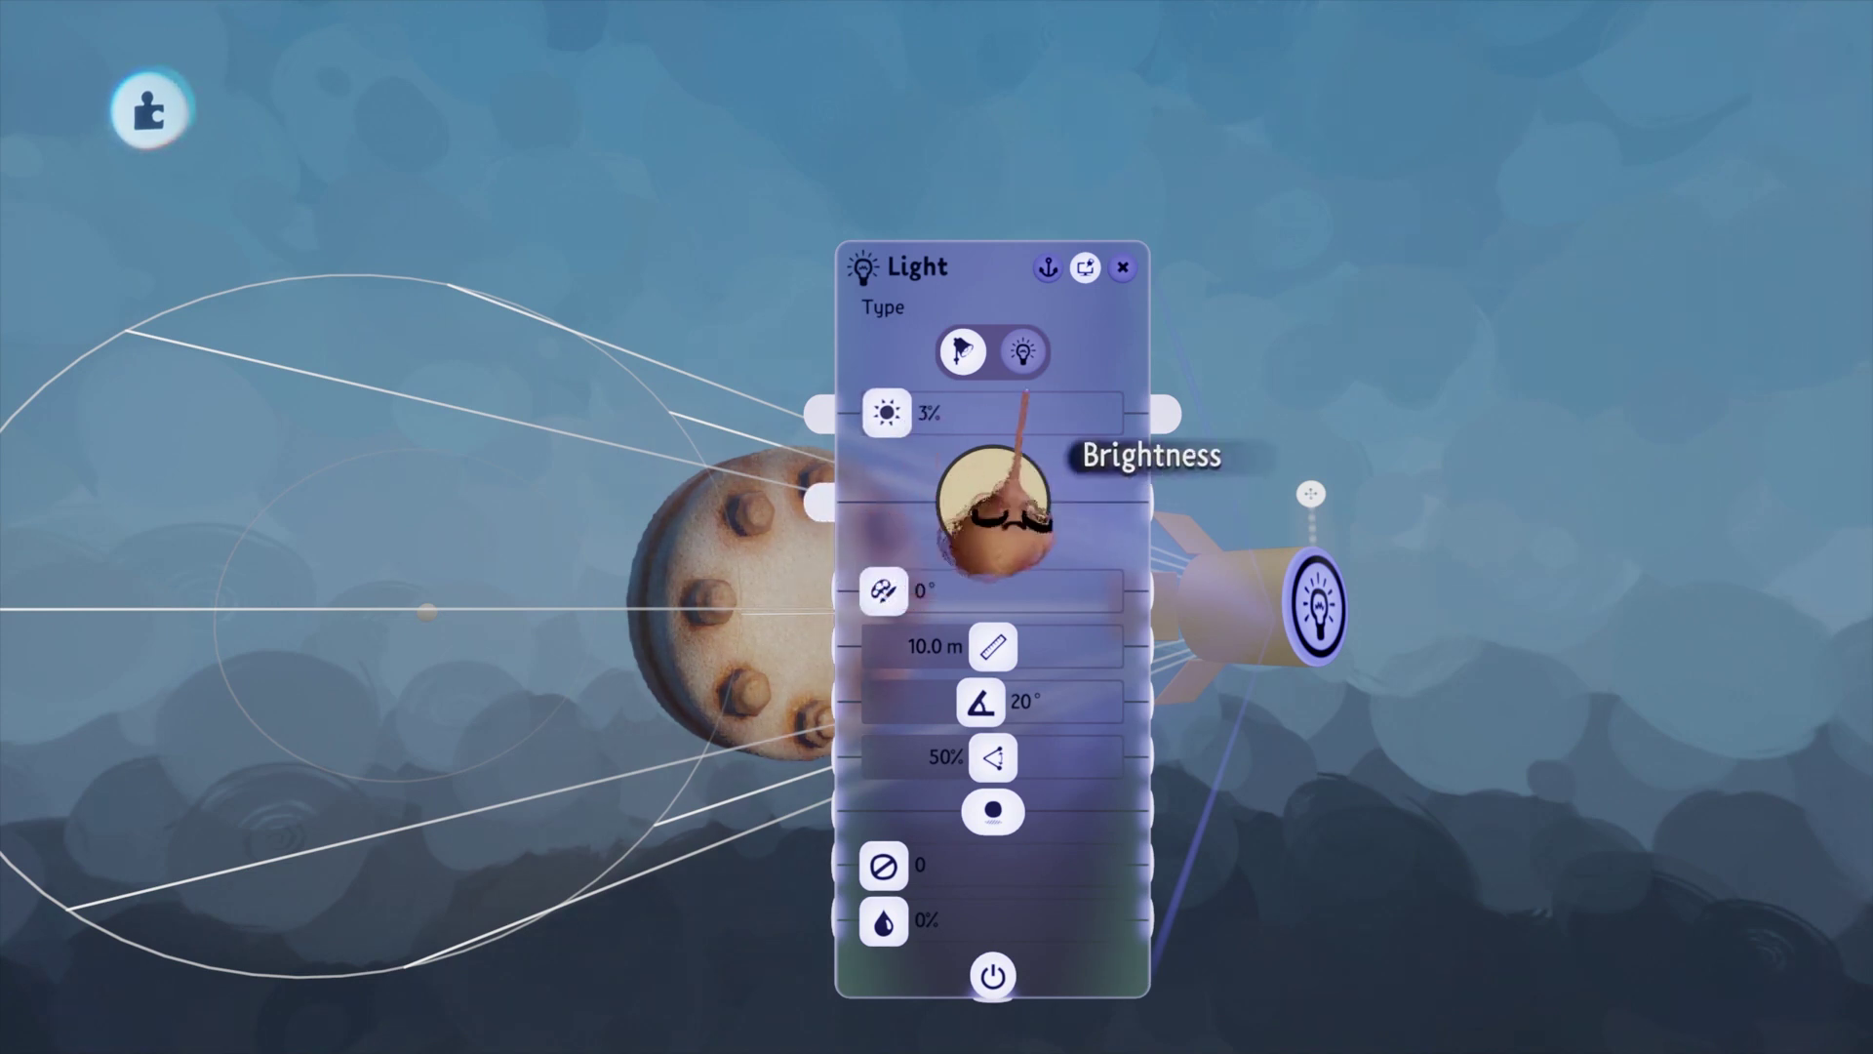
{"action": "key", "text": "Escape"}
Examine the rusty corrugated sheet's flecks up close and from farther away.
{"action": "scroll", "coordinate": [1087, 1020], "scroll_direction": "up", "scroll_amount": 5}
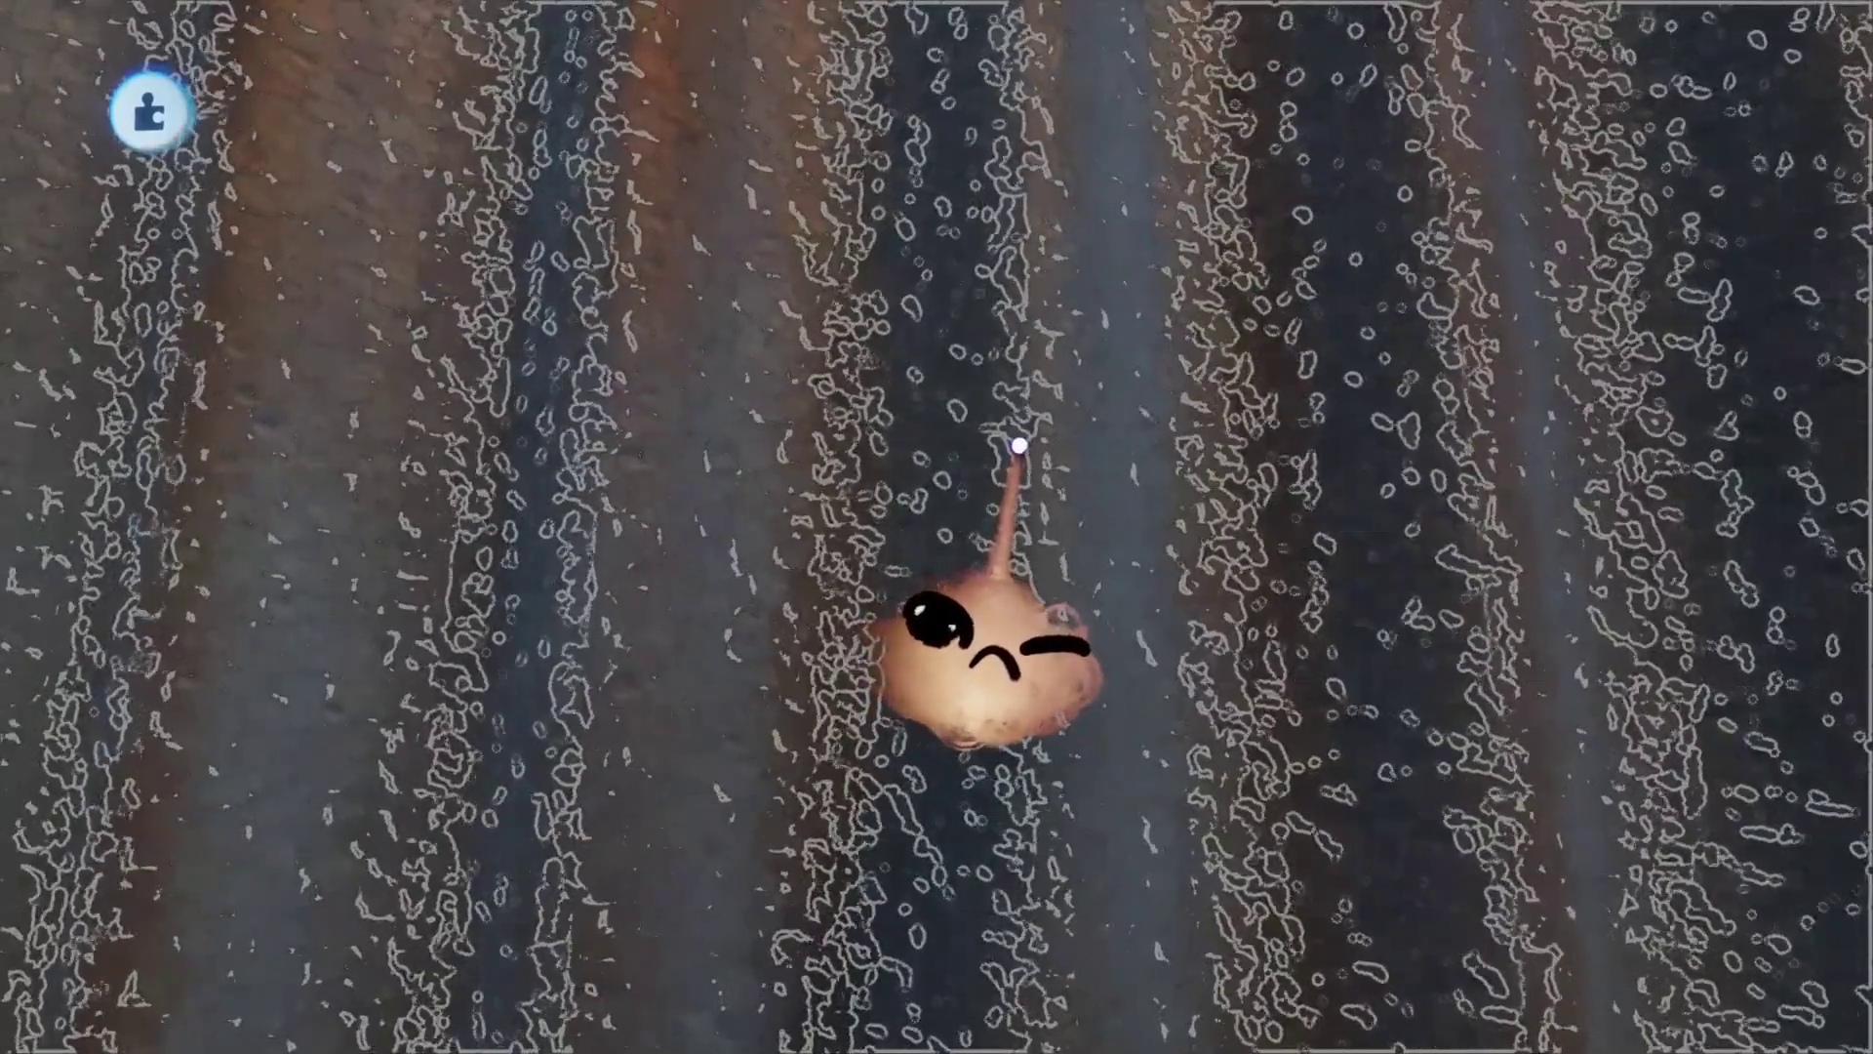
{"action": "left_click_drag", "start_coordinate": [1015, 446], "coordinate": [1010, 499]}
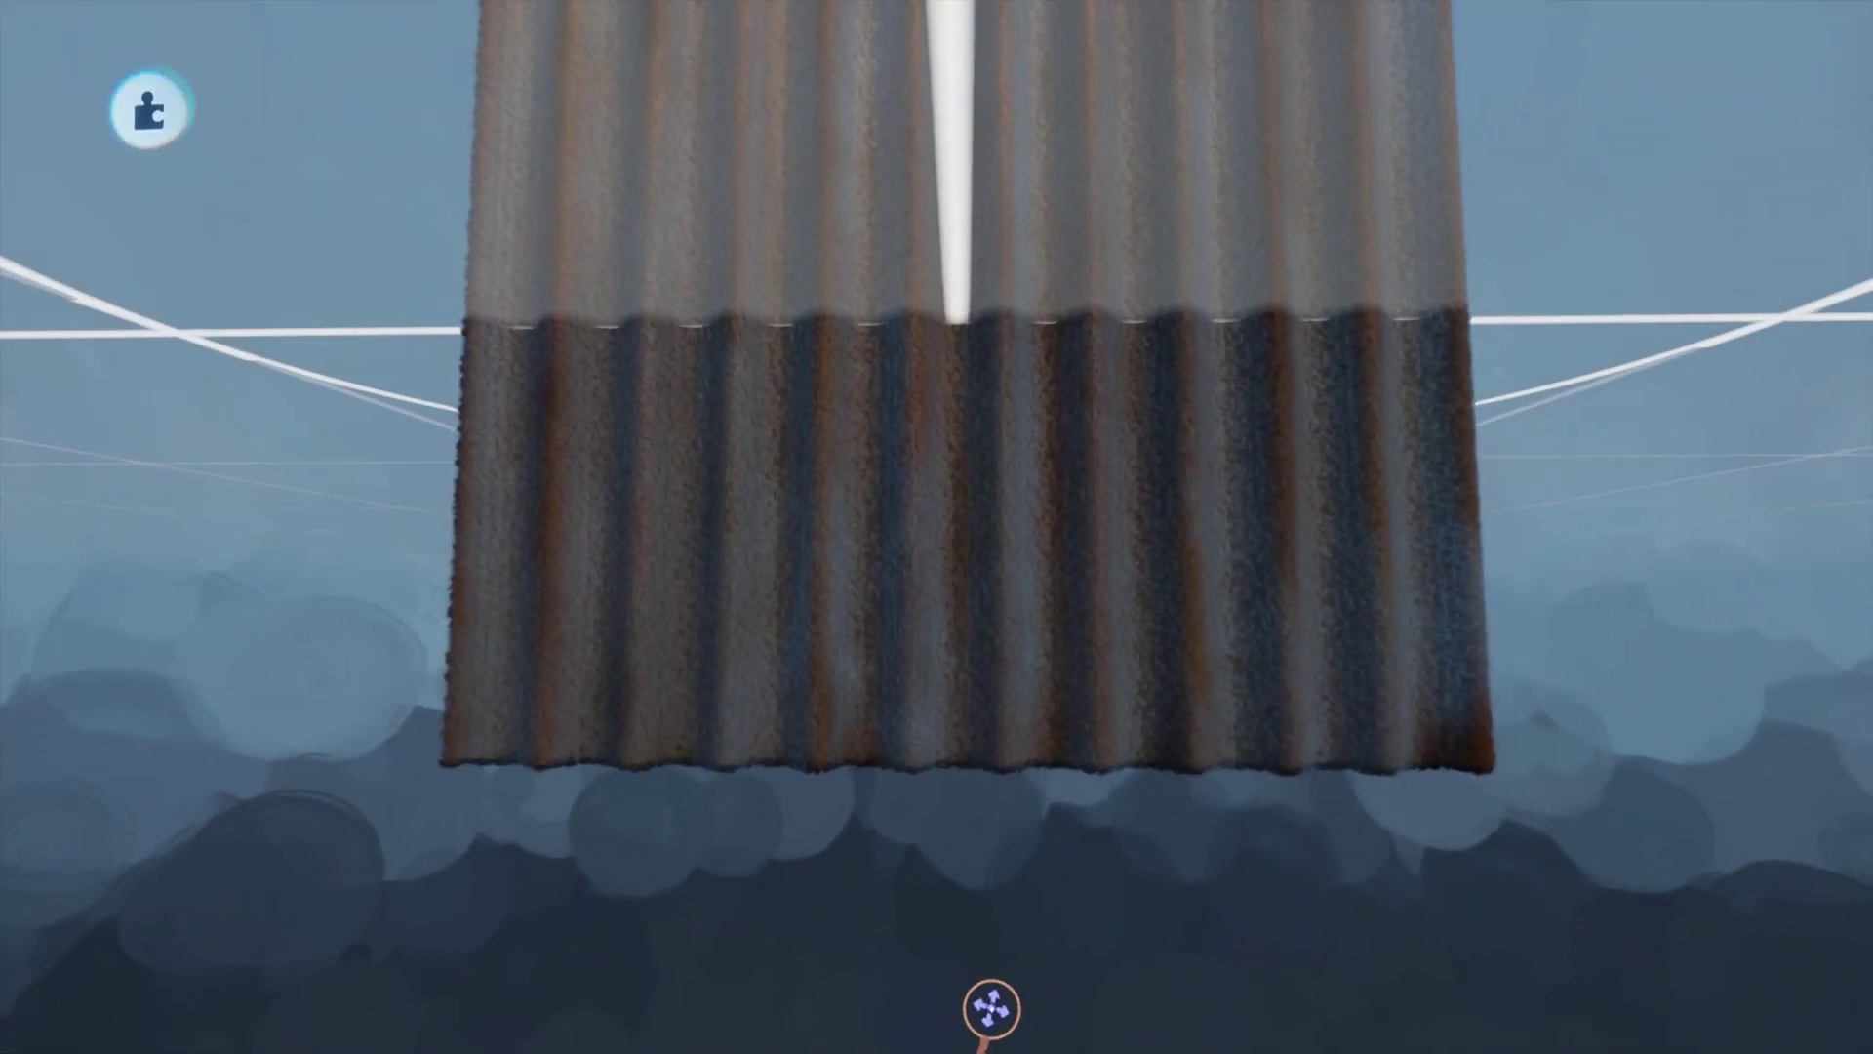
{"action": "middle_click_drag", "start_coordinate": [991, 1008], "coordinate": [1045, 1025]}
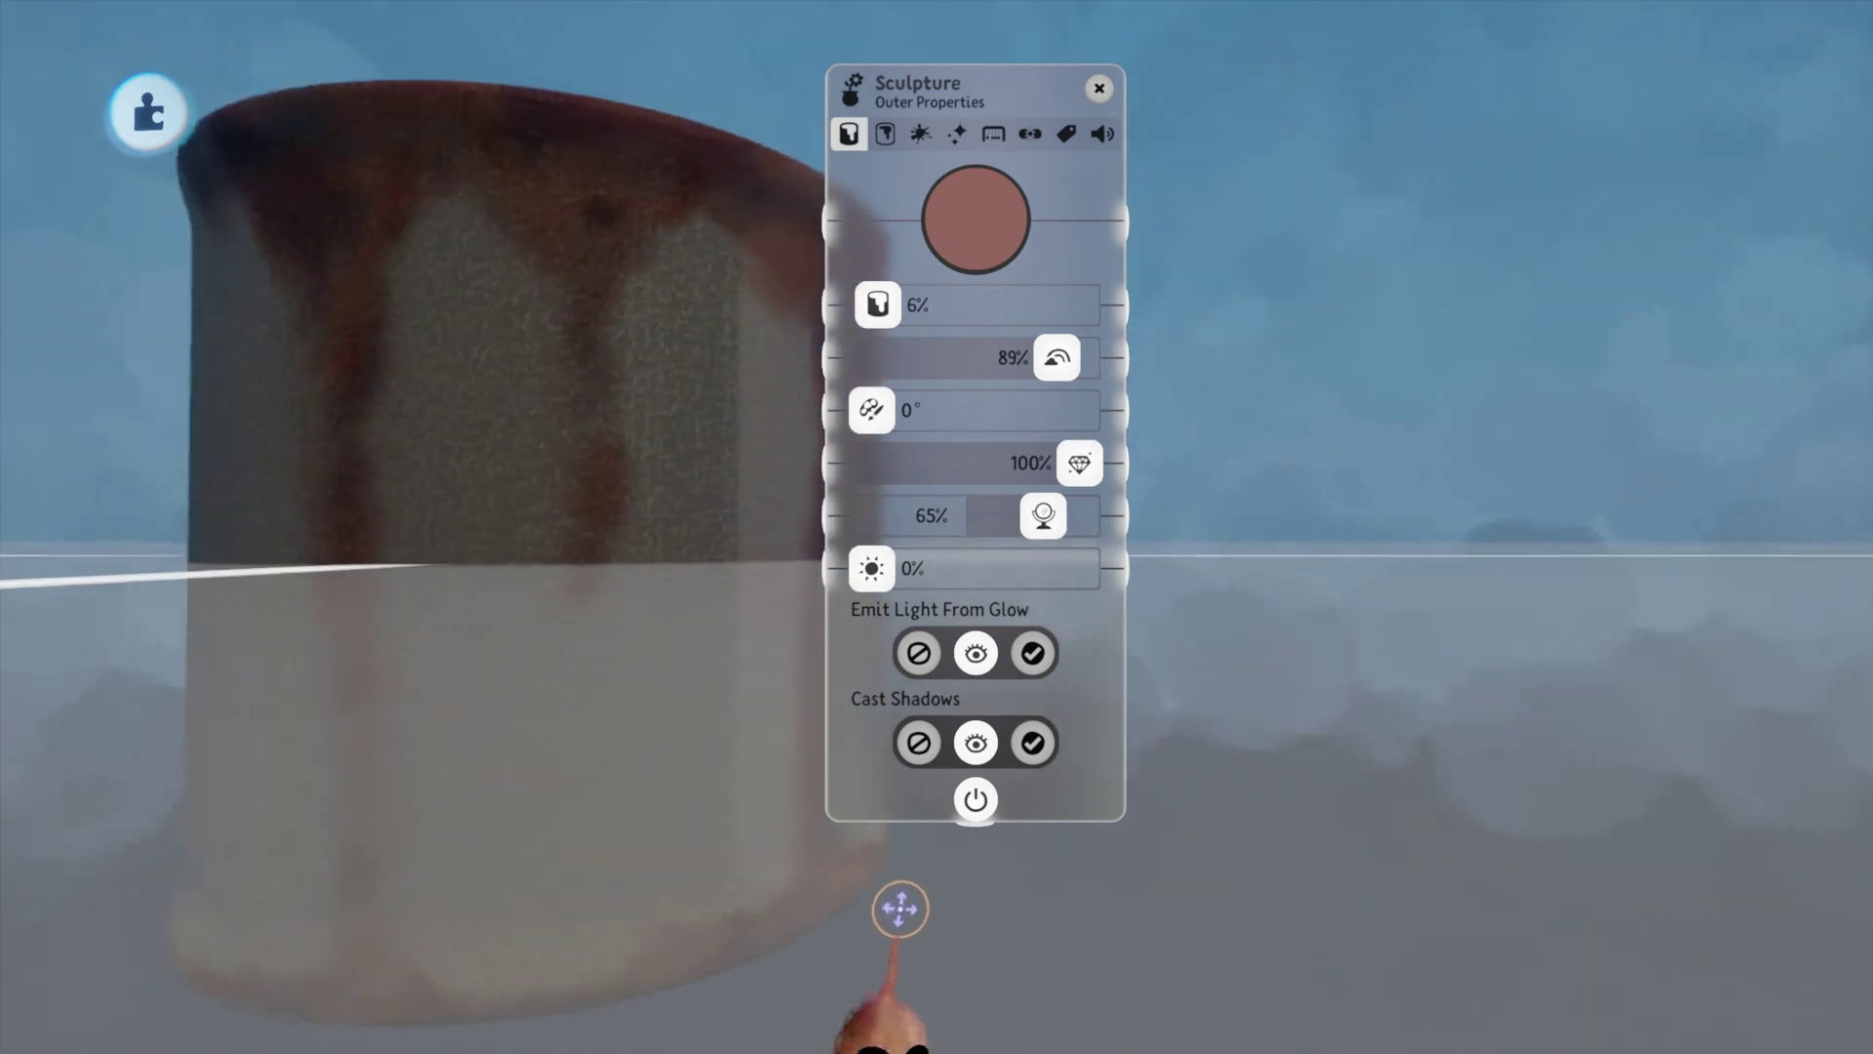
Set the rust-stained cylinder's Waxiness/Metalness to 100% and examine its surface up close.
{"action": "mouse_move", "coordinate": [900, 910]}
{"action": "middle_mouse_down"}
{"action": "mouse_move", "coordinate": [628, 566]}
{"action": "mouse_move", "coordinate": [463, 543]}
{"action": "mouse_move", "coordinate": [875, 571]}
{"action": "middle_mouse_up"}
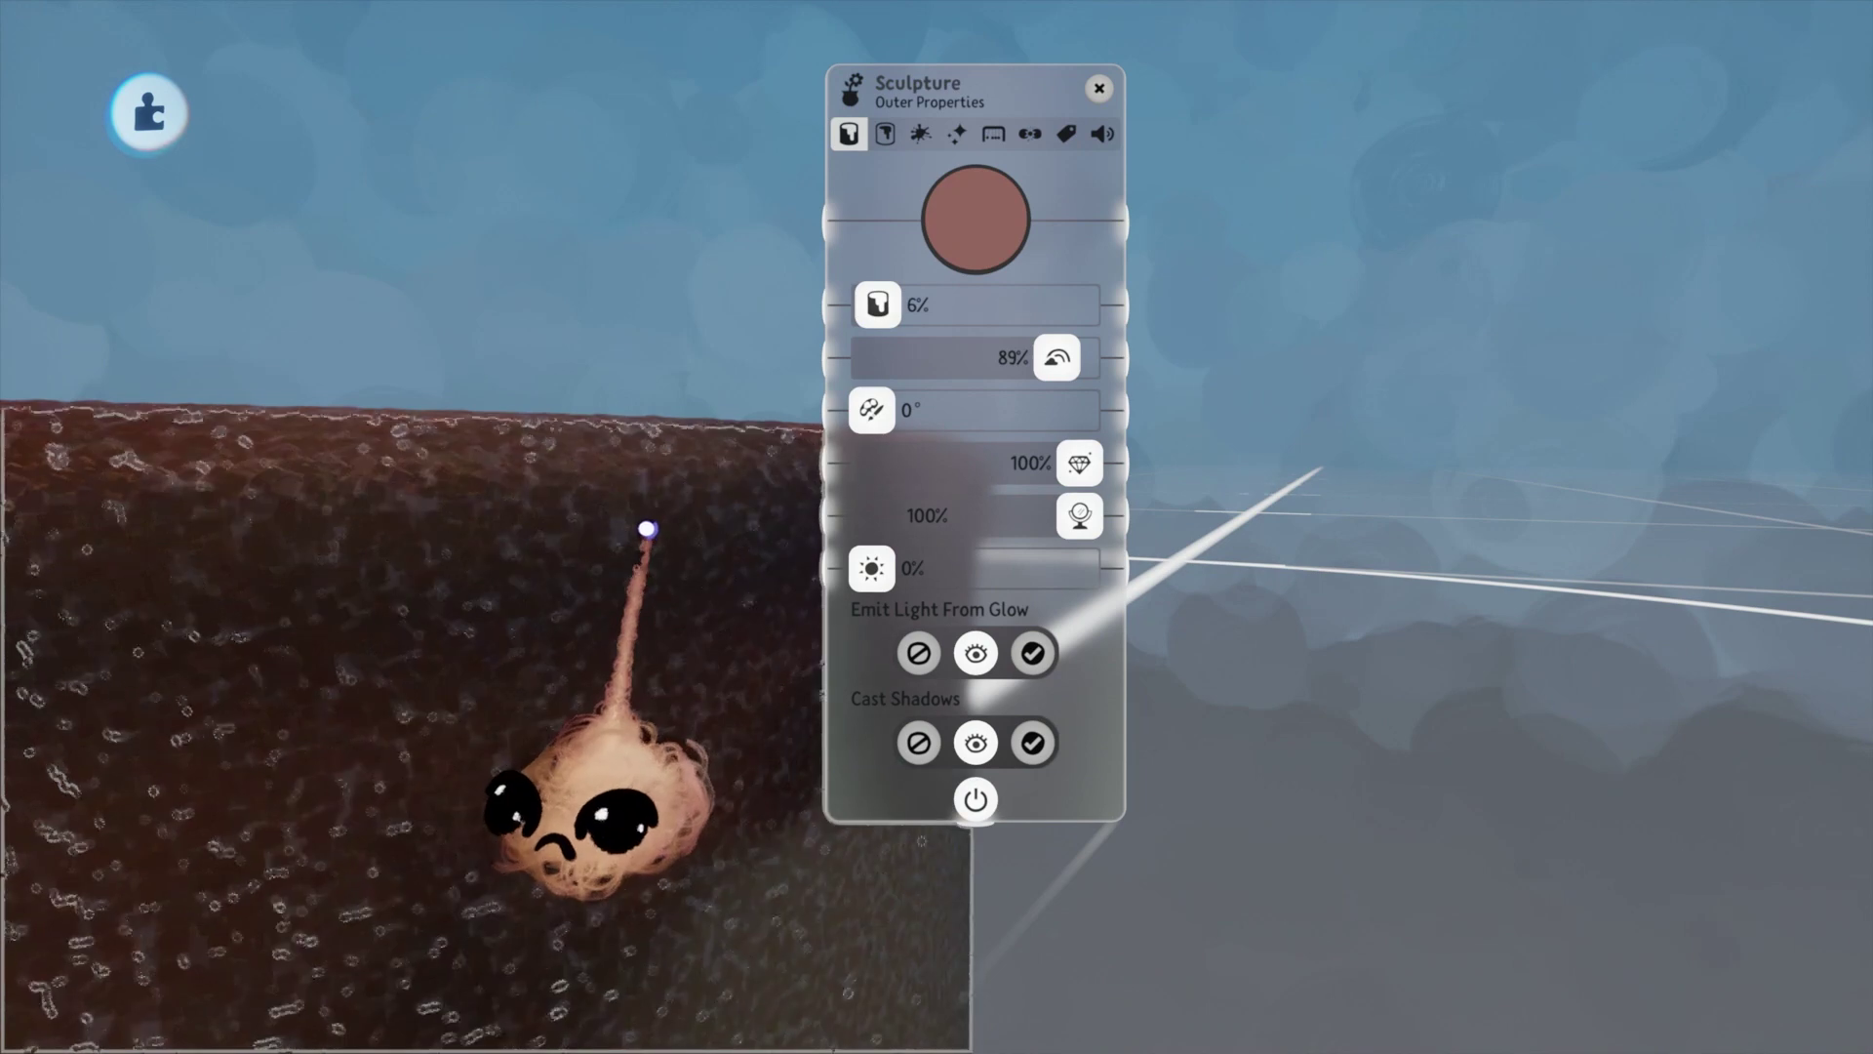
{"action": "mouse_move", "coordinate": [646, 530]}
{"action": "middle_mouse_down"}
{"action": "mouse_move", "coordinate": [849, 1008]}
{"action": "mouse_move", "coordinate": [965, 987]}
{"action": "mouse_move", "coordinate": [995, 1011]}
{"action": "mouse_move", "coordinate": [969, 978]}
{"action": "middle_mouse_up"}
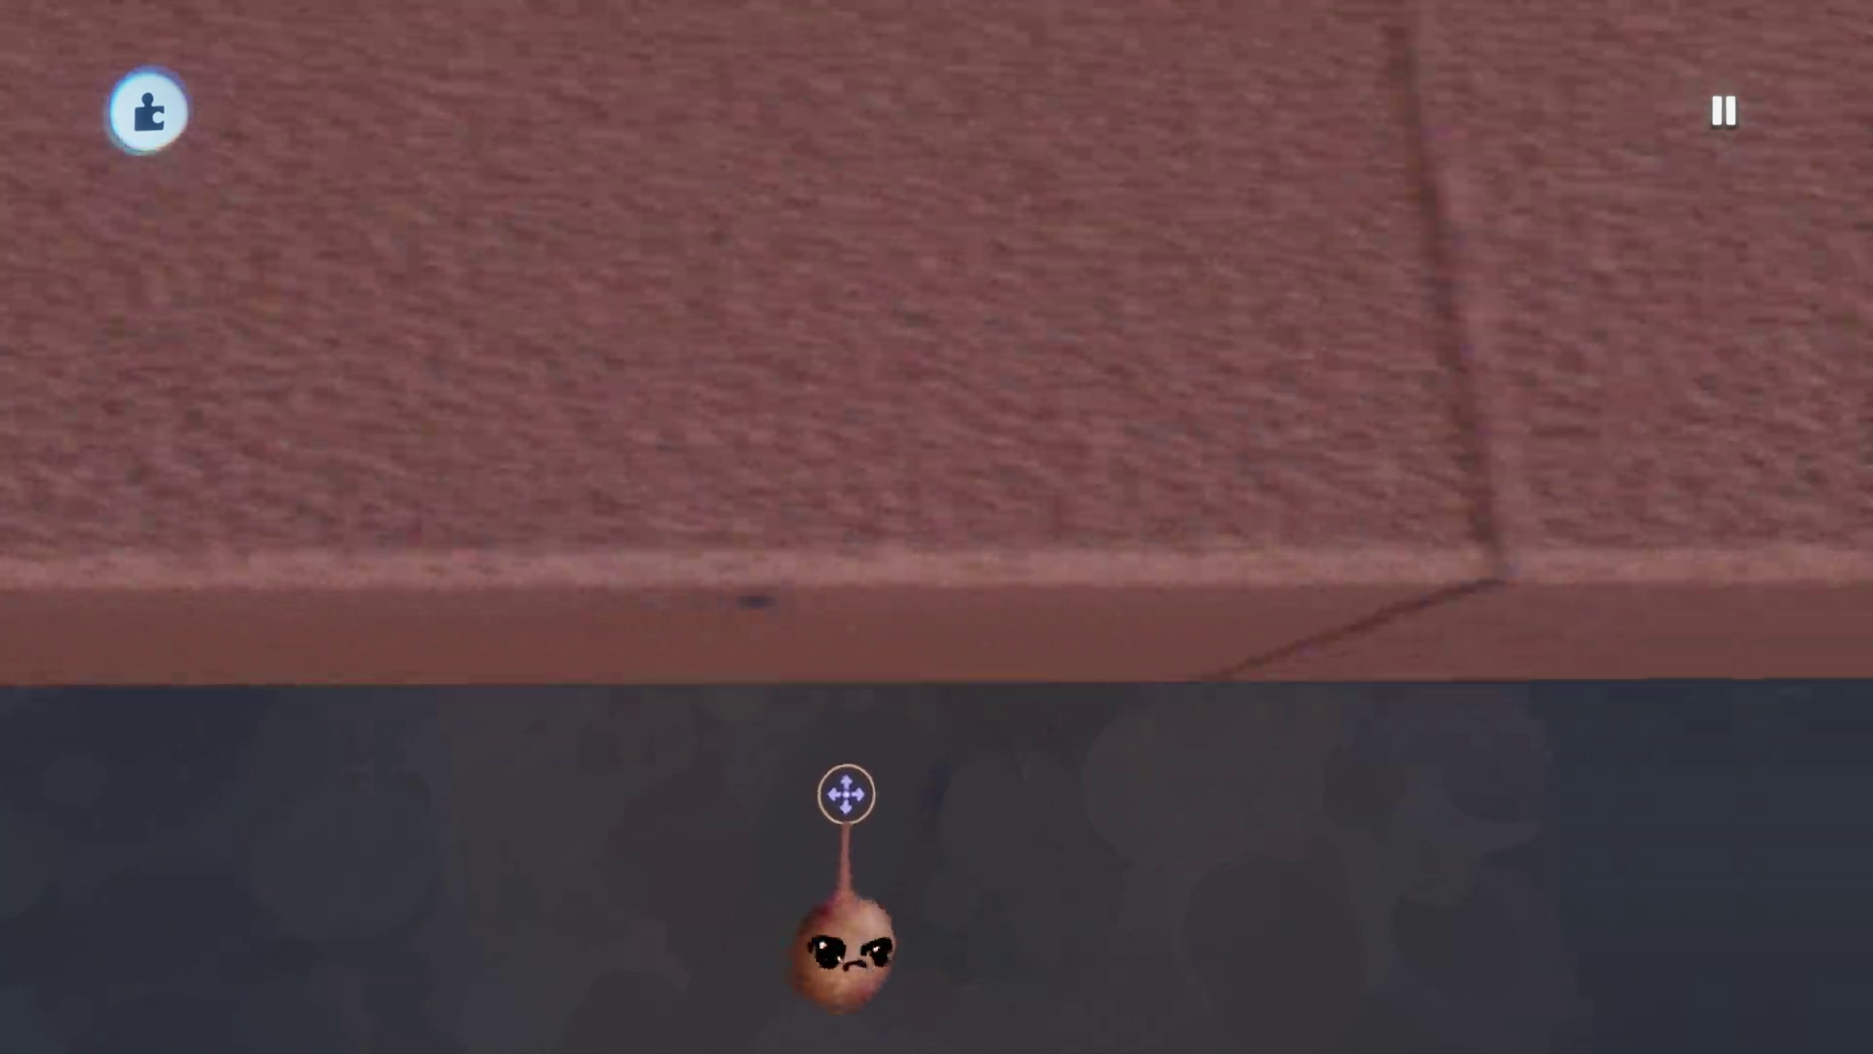
Set the reddish flecked slab's Shininess/Roughness to 100% and examine its surface from several angles.
{"action": "left_click_drag", "start_coordinate": [845, 787], "coordinate": [850, 787]}
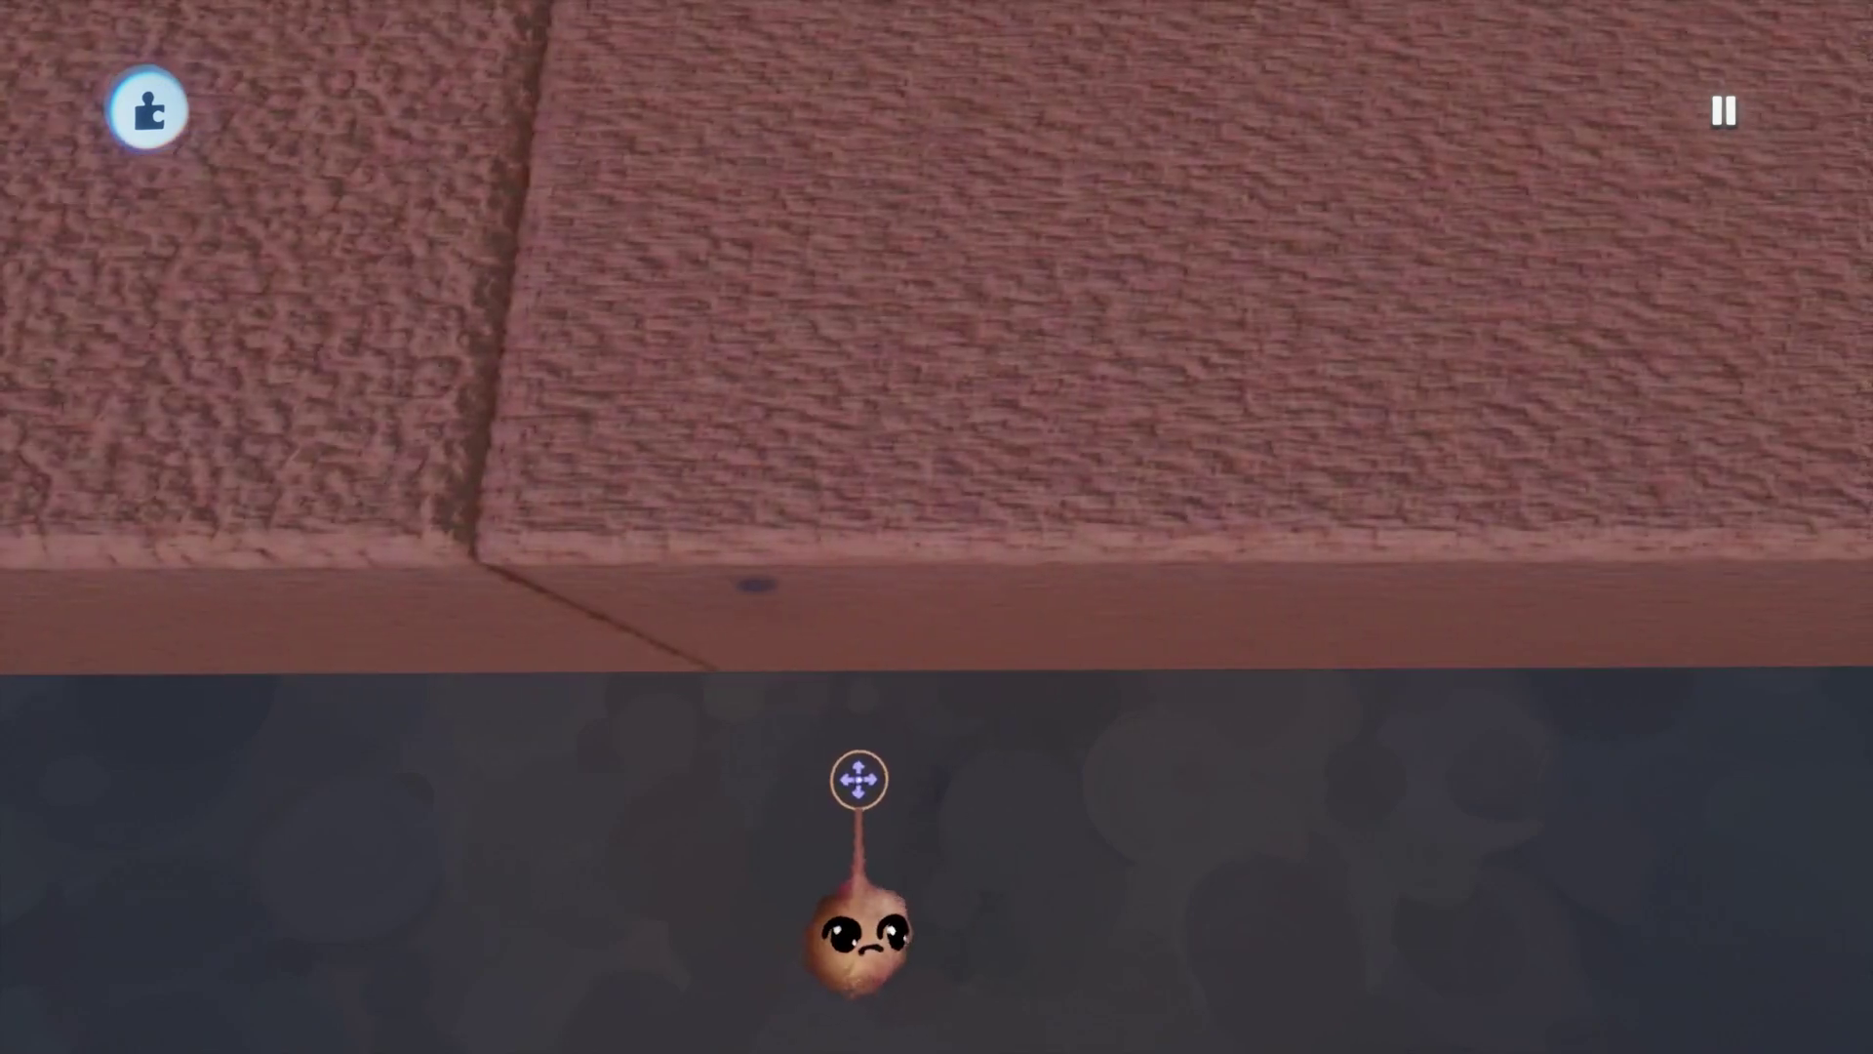
{"action": "left_click_drag", "start_coordinate": [856, 772], "coordinate": [857, 770]}
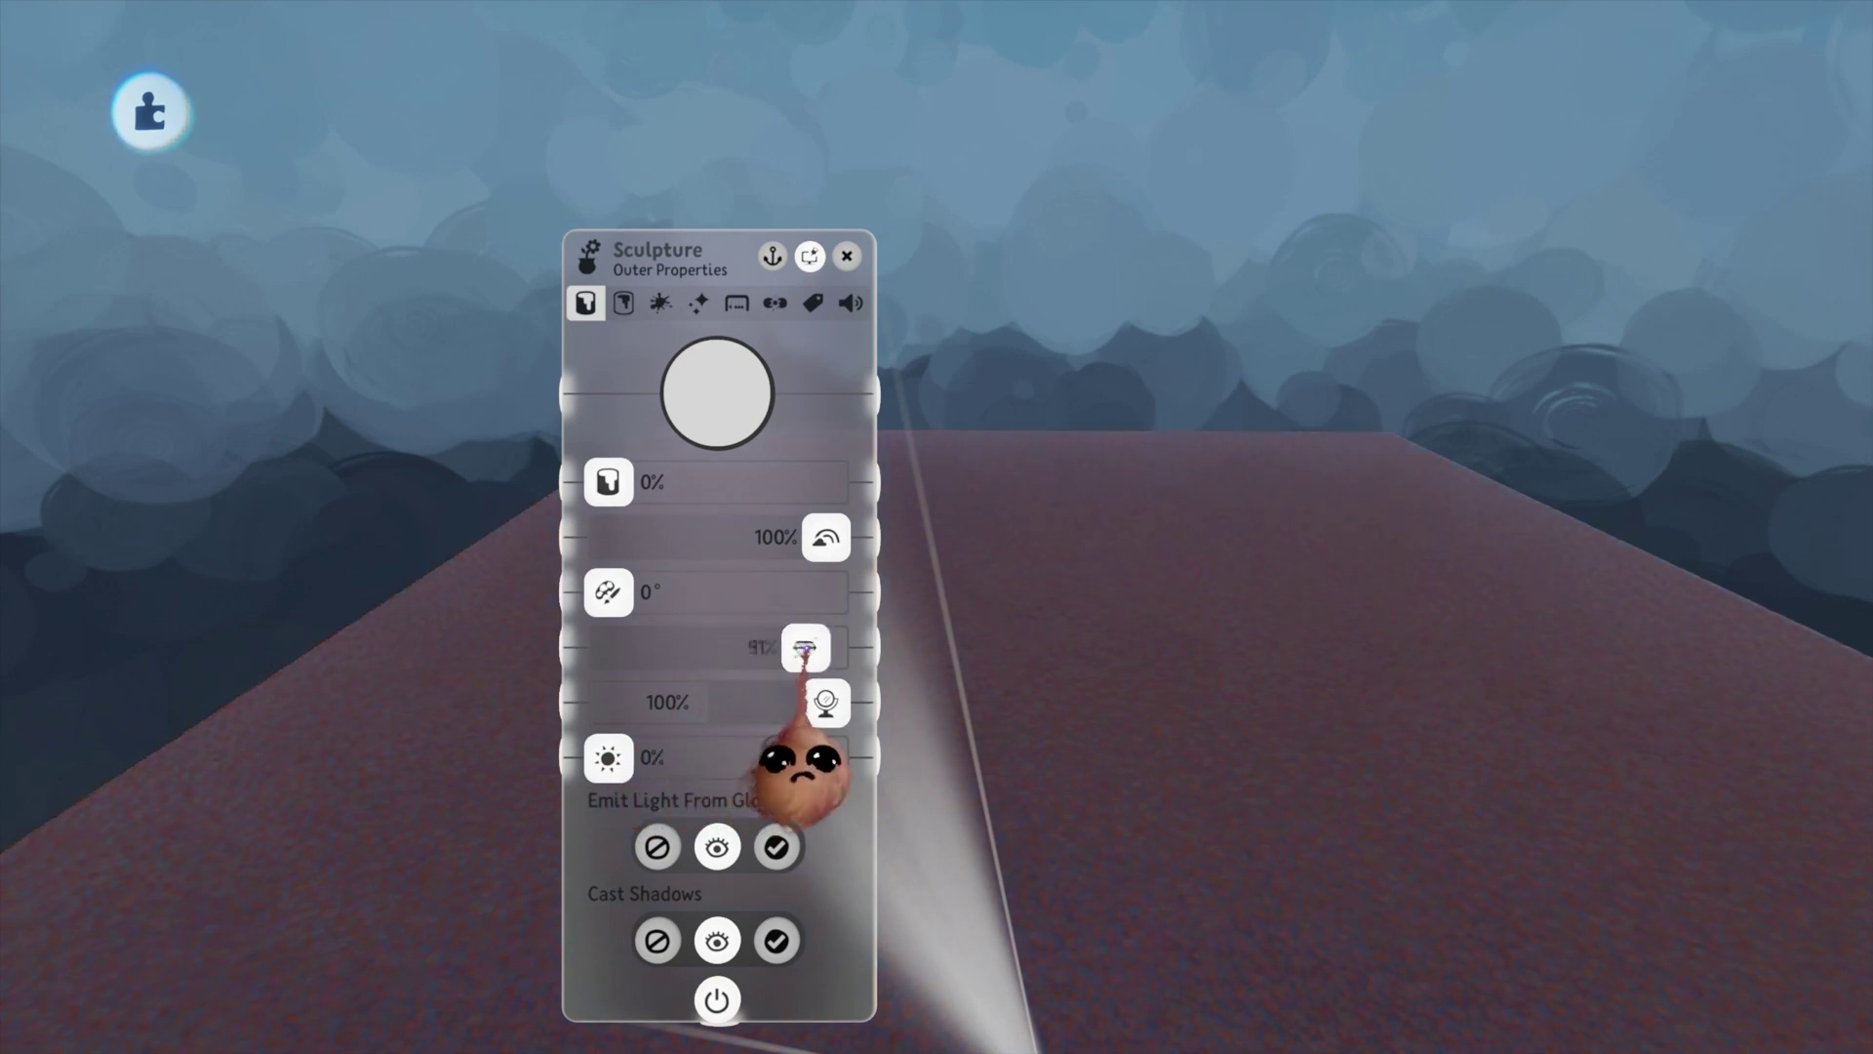
{"action": "mouse_move", "coordinate": [800, 766]}
{"action": "left_mouse_down"}
{"action": "mouse_move", "coordinate": [953, 677]}
{"action": "mouse_move", "coordinate": [1020, 711]}
{"action": "mouse_move", "coordinate": [829, 790]}
{"action": "left_mouse_up"}
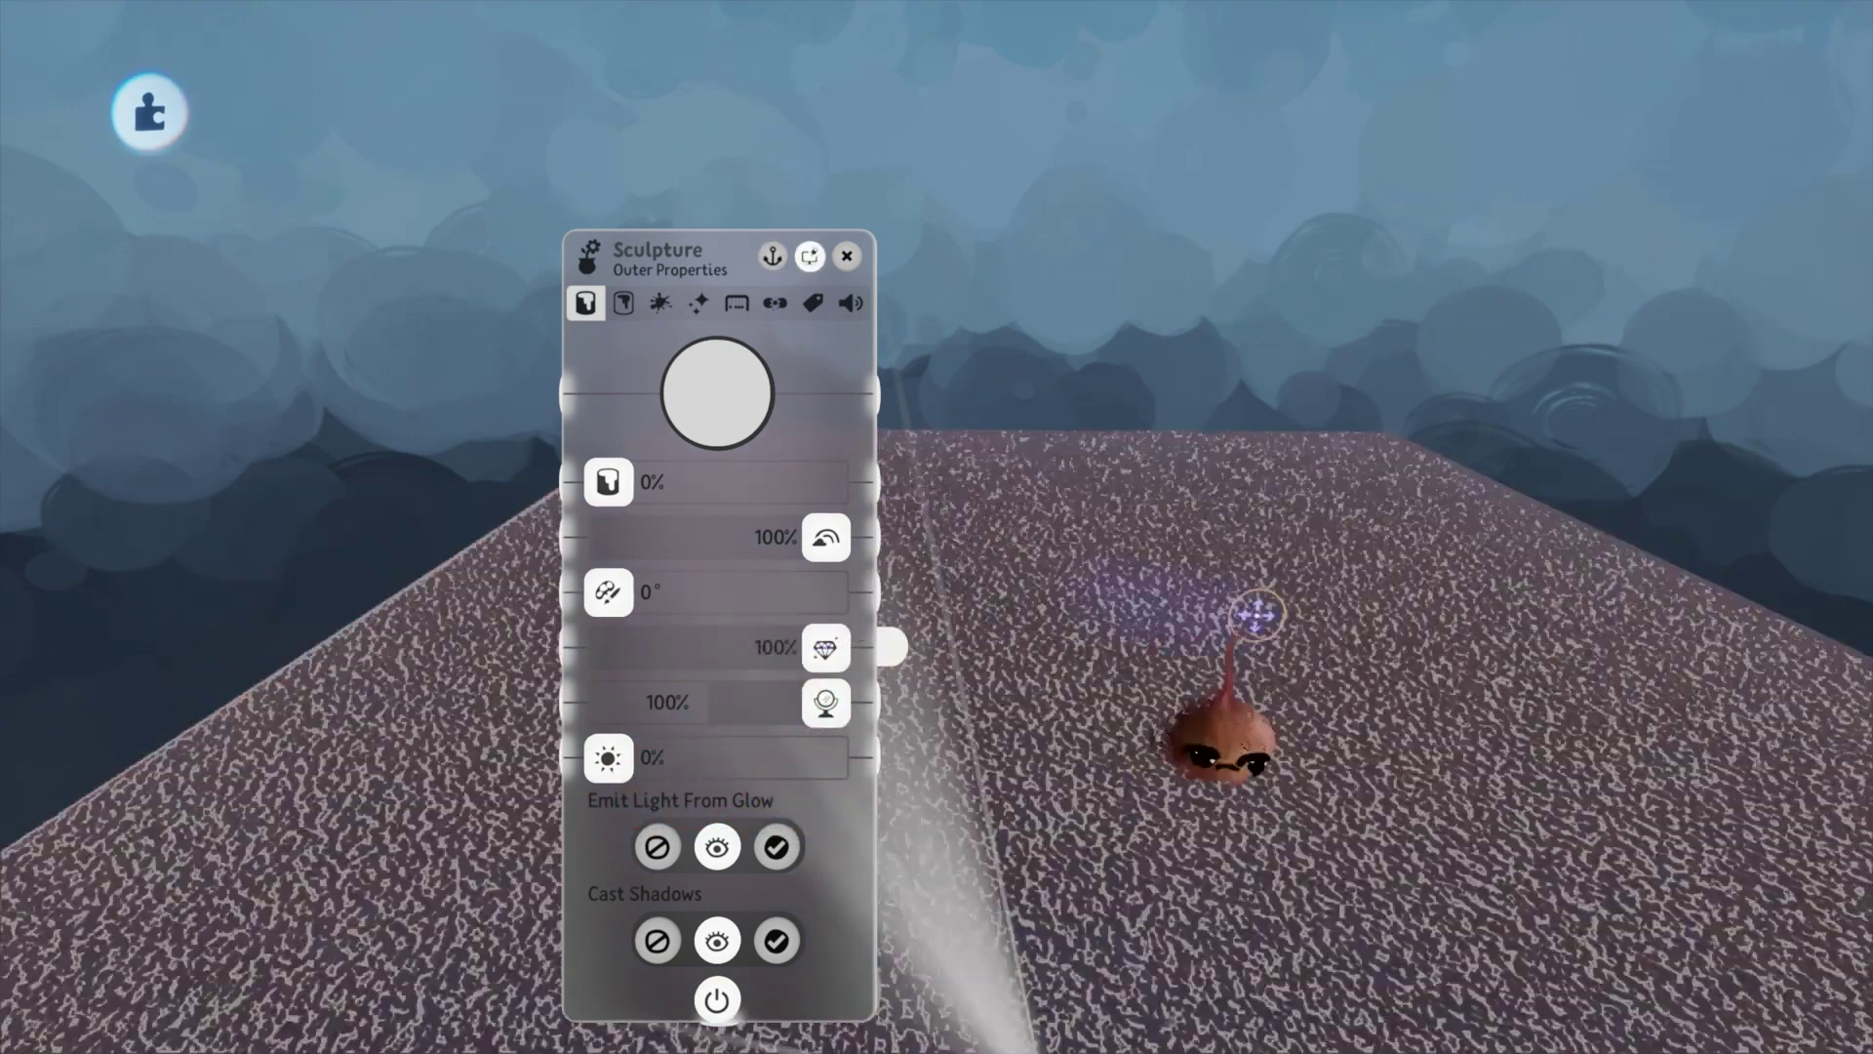
{"action": "left_click_drag", "start_coordinate": [1224, 624], "coordinate": [1614, 149]}
{"action": "mouse_move", "coordinate": [1435, 12]}
{"action": "left_mouse_down"}
{"action": "mouse_move", "coordinate": [1430, 62]}
{"action": "mouse_move", "coordinate": [1376, 33]}
{"action": "mouse_move", "coordinate": [1401, 31]}
{"action": "left_mouse_up"}
{"action": "middle_click_drag", "start_coordinate": [1380, 181], "coordinate": [1322, 220]}
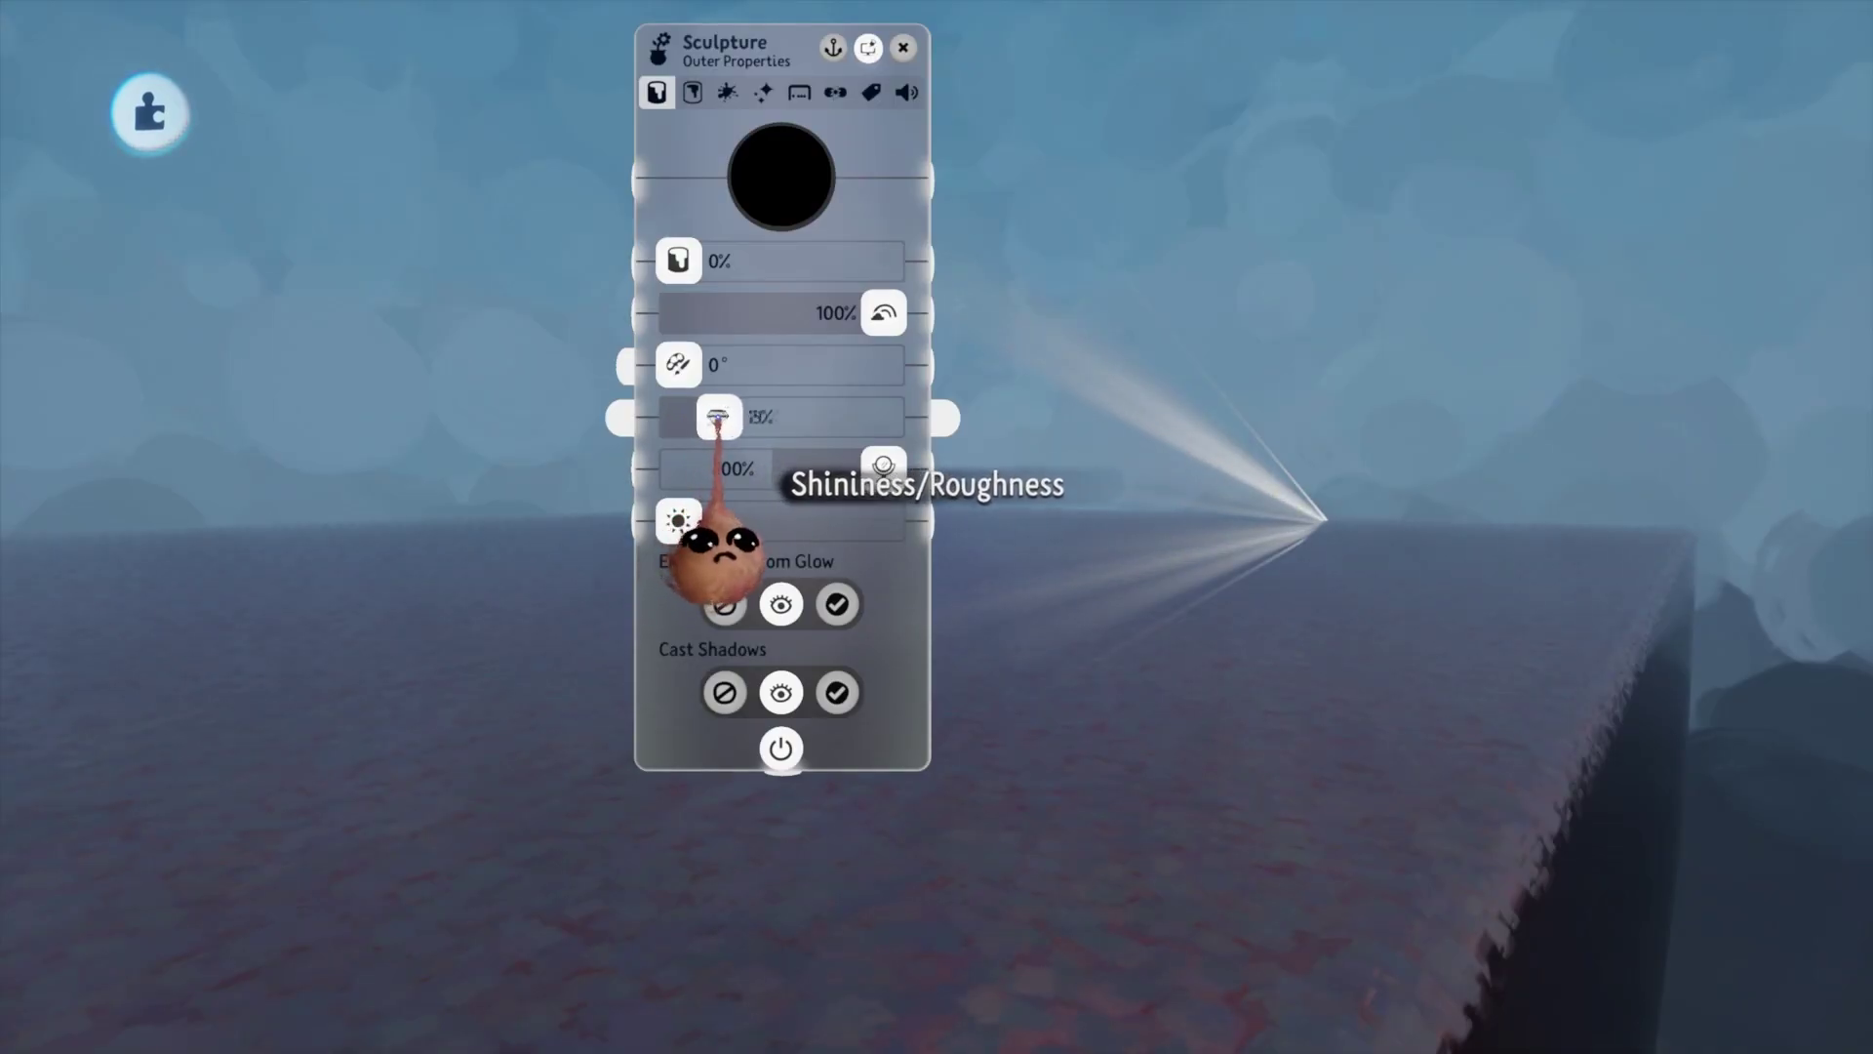
Adjust the lit slab's Shininess/Roughness to 42% in its outer properties.
{"action": "left_click_drag", "start_coordinate": [717, 418], "coordinate": [761, 417]}
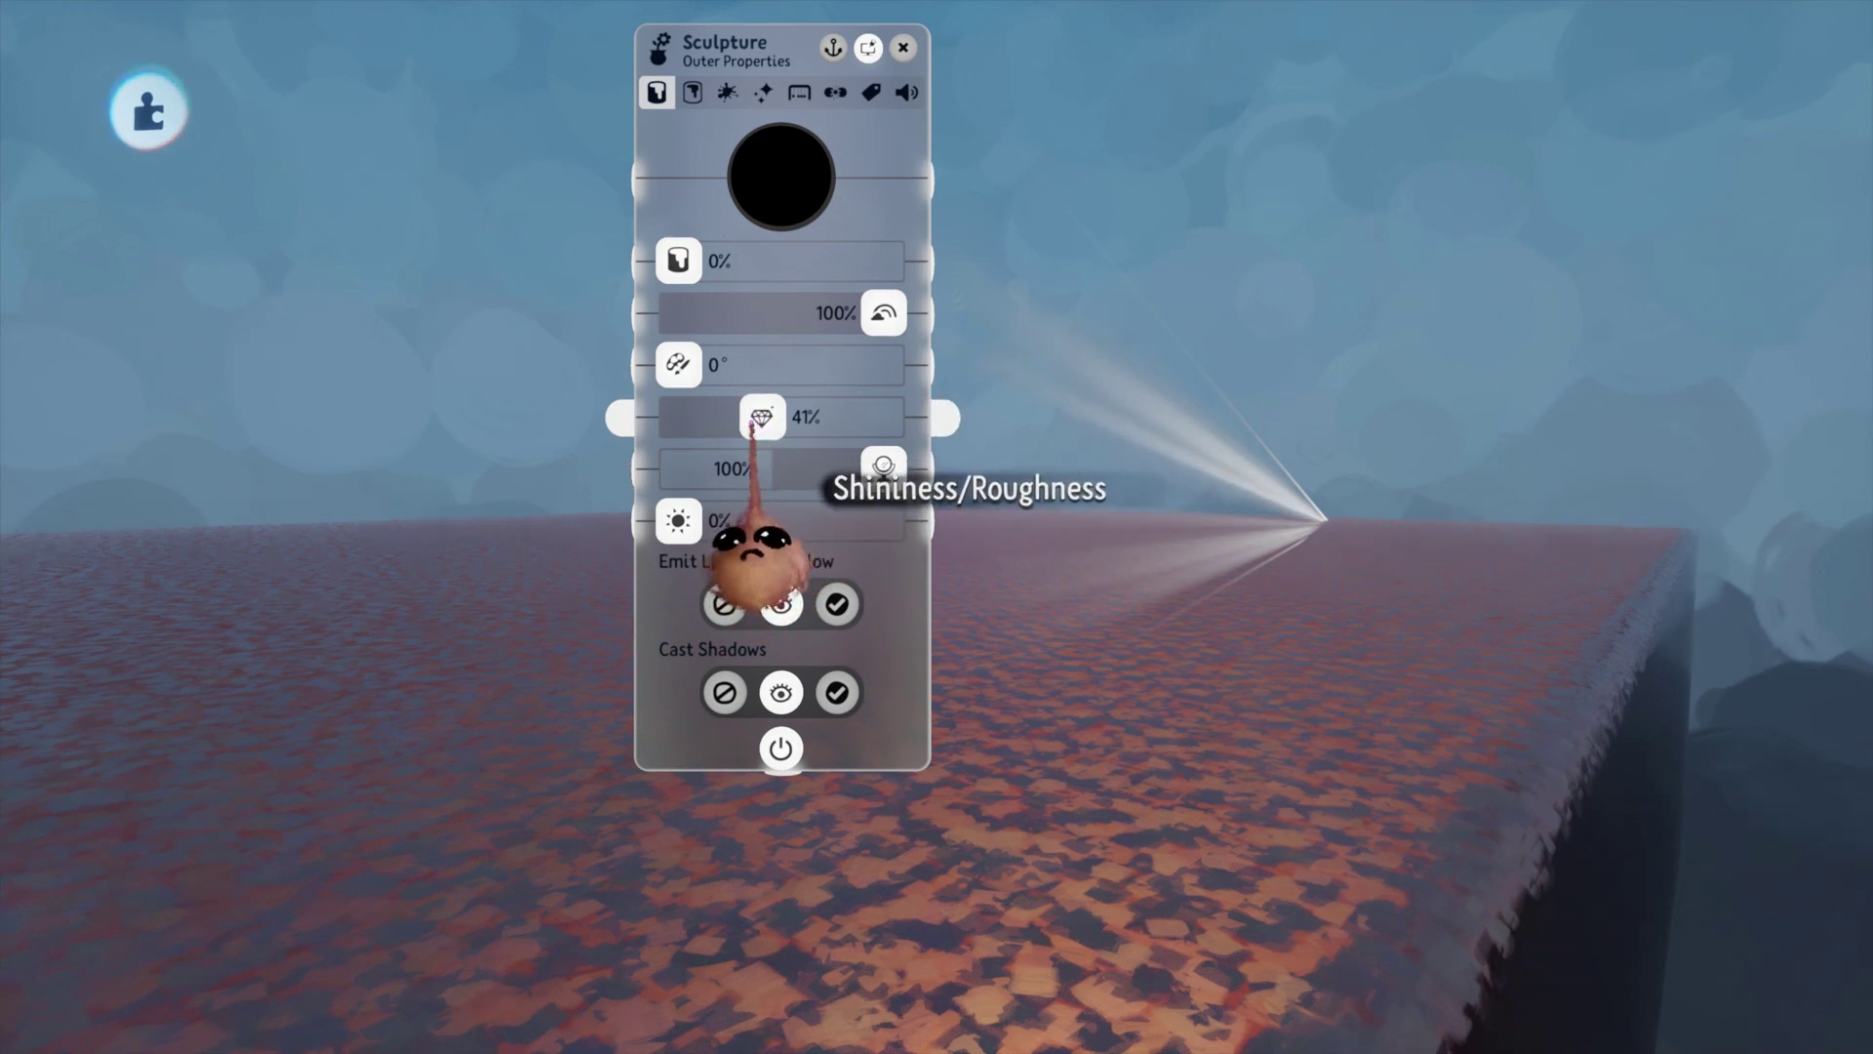
{"action": "left_click_drag", "start_coordinate": [760, 418], "coordinate": [740, 417]}
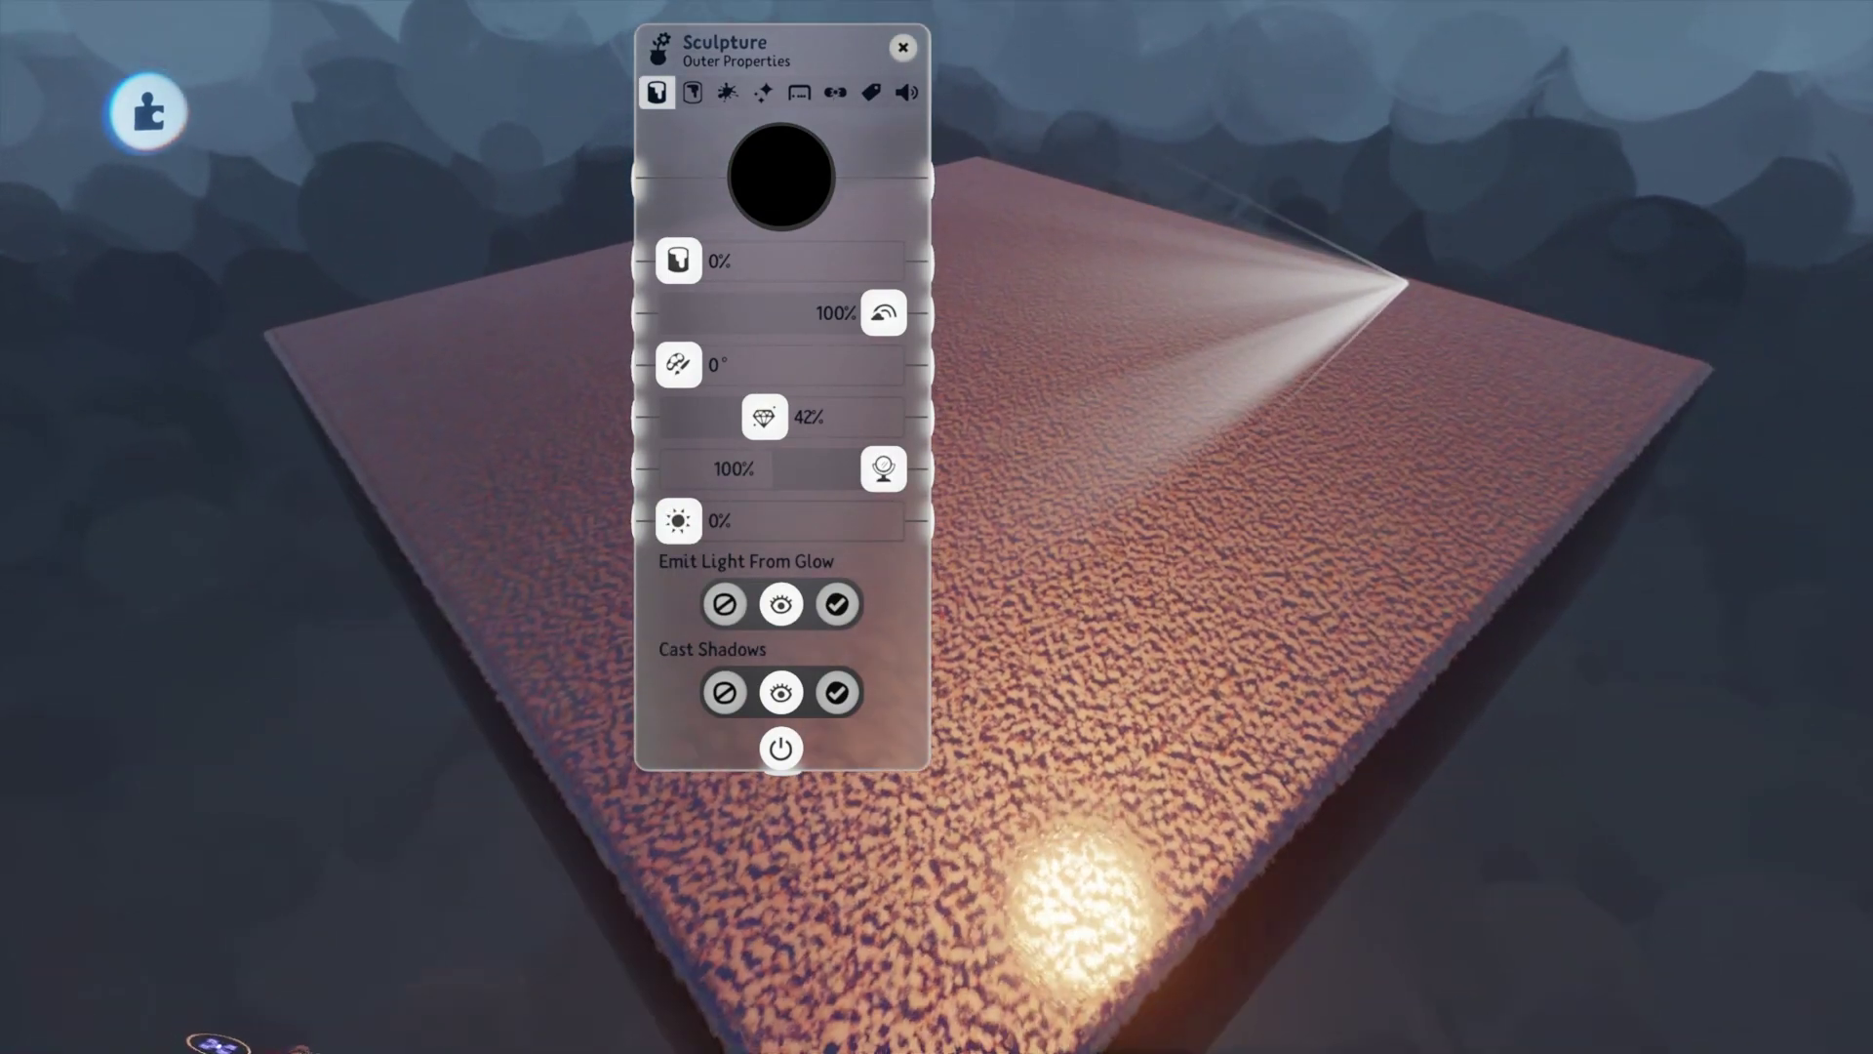
Fine-tune the lit slab's Shininess/Roughness slightly and examine its surface flecks up close.
{"action": "mouse_move", "coordinate": [764, 416]}
{"action": "left_mouse_down"}
{"action": "mouse_move", "coordinate": [676, 420]}
{"action": "mouse_move", "coordinate": [773, 418]}
{"action": "left_mouse_up"}
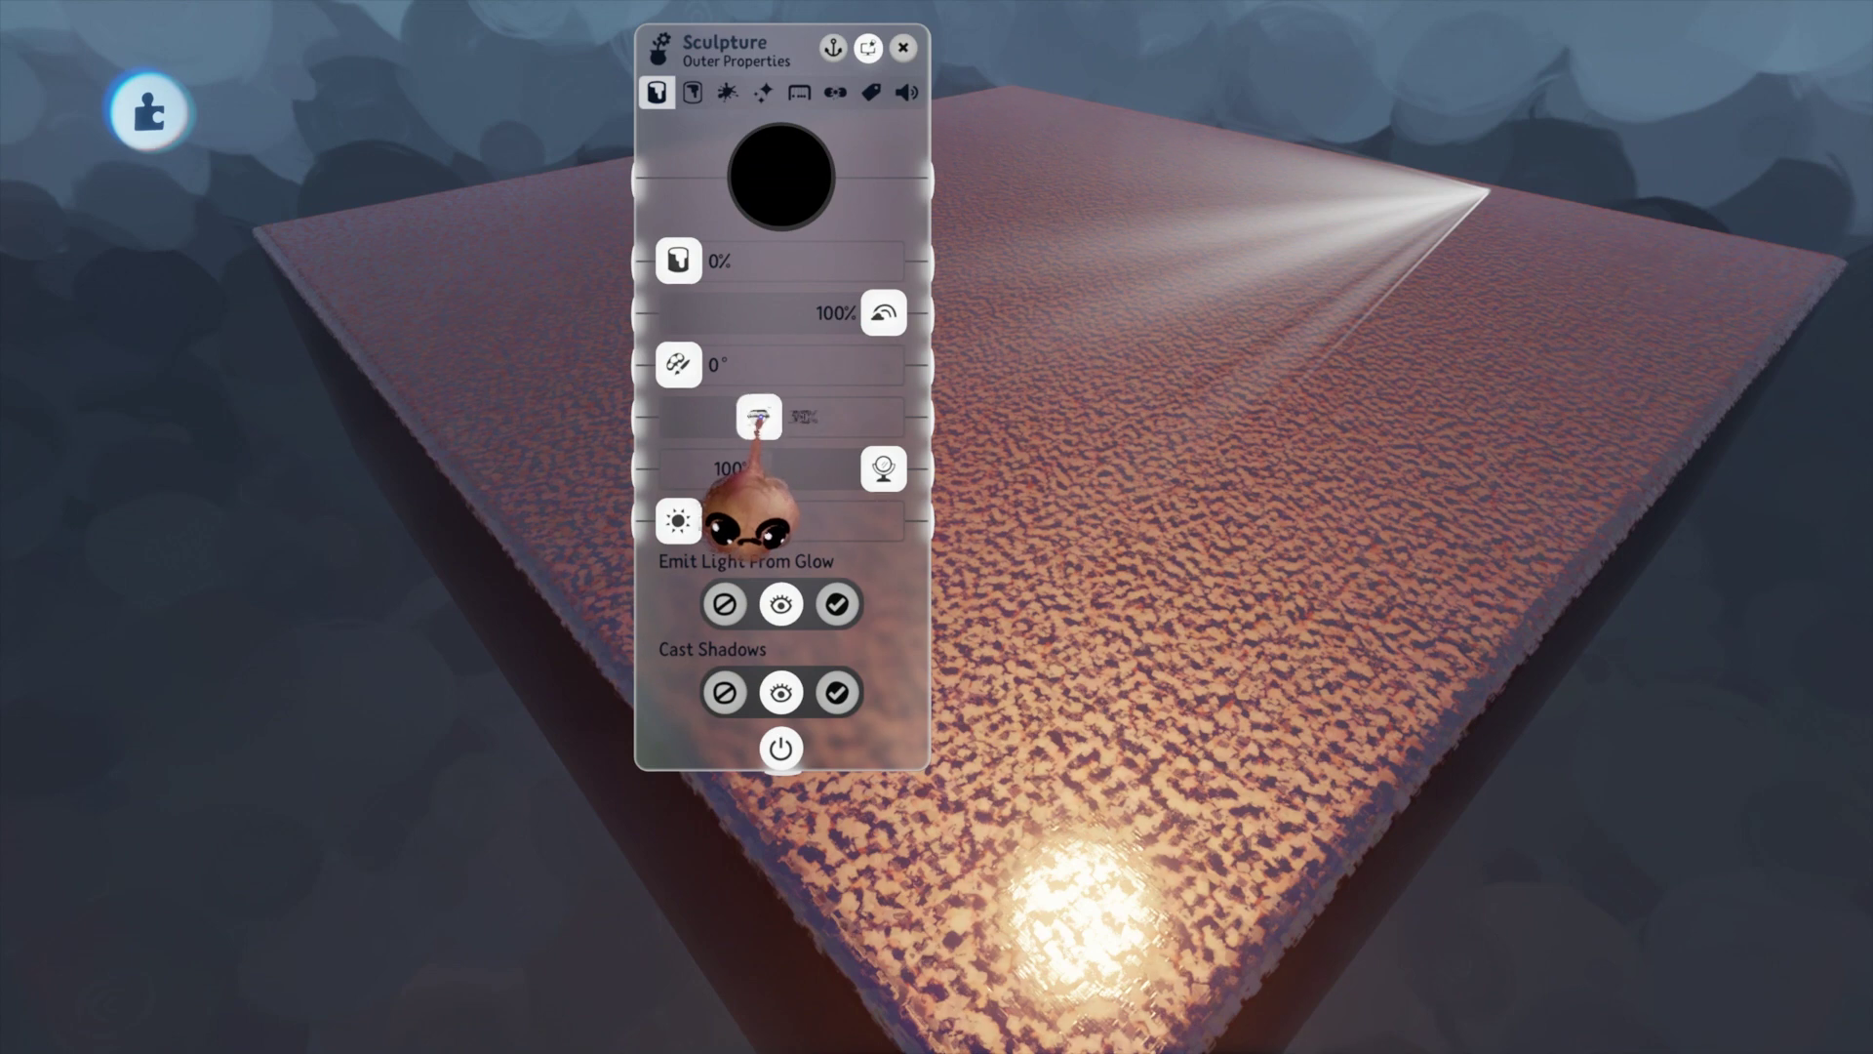
{"action": "mouse_move", "coordinate": [759, 417]}
{"action": "left_mouse_down"}
{"action": "mouse_move", "coordinate": [668, 417]}
{"action": "mouse_move", "coordinate": [774, 418]}
{"action": "left_mouse_up"}
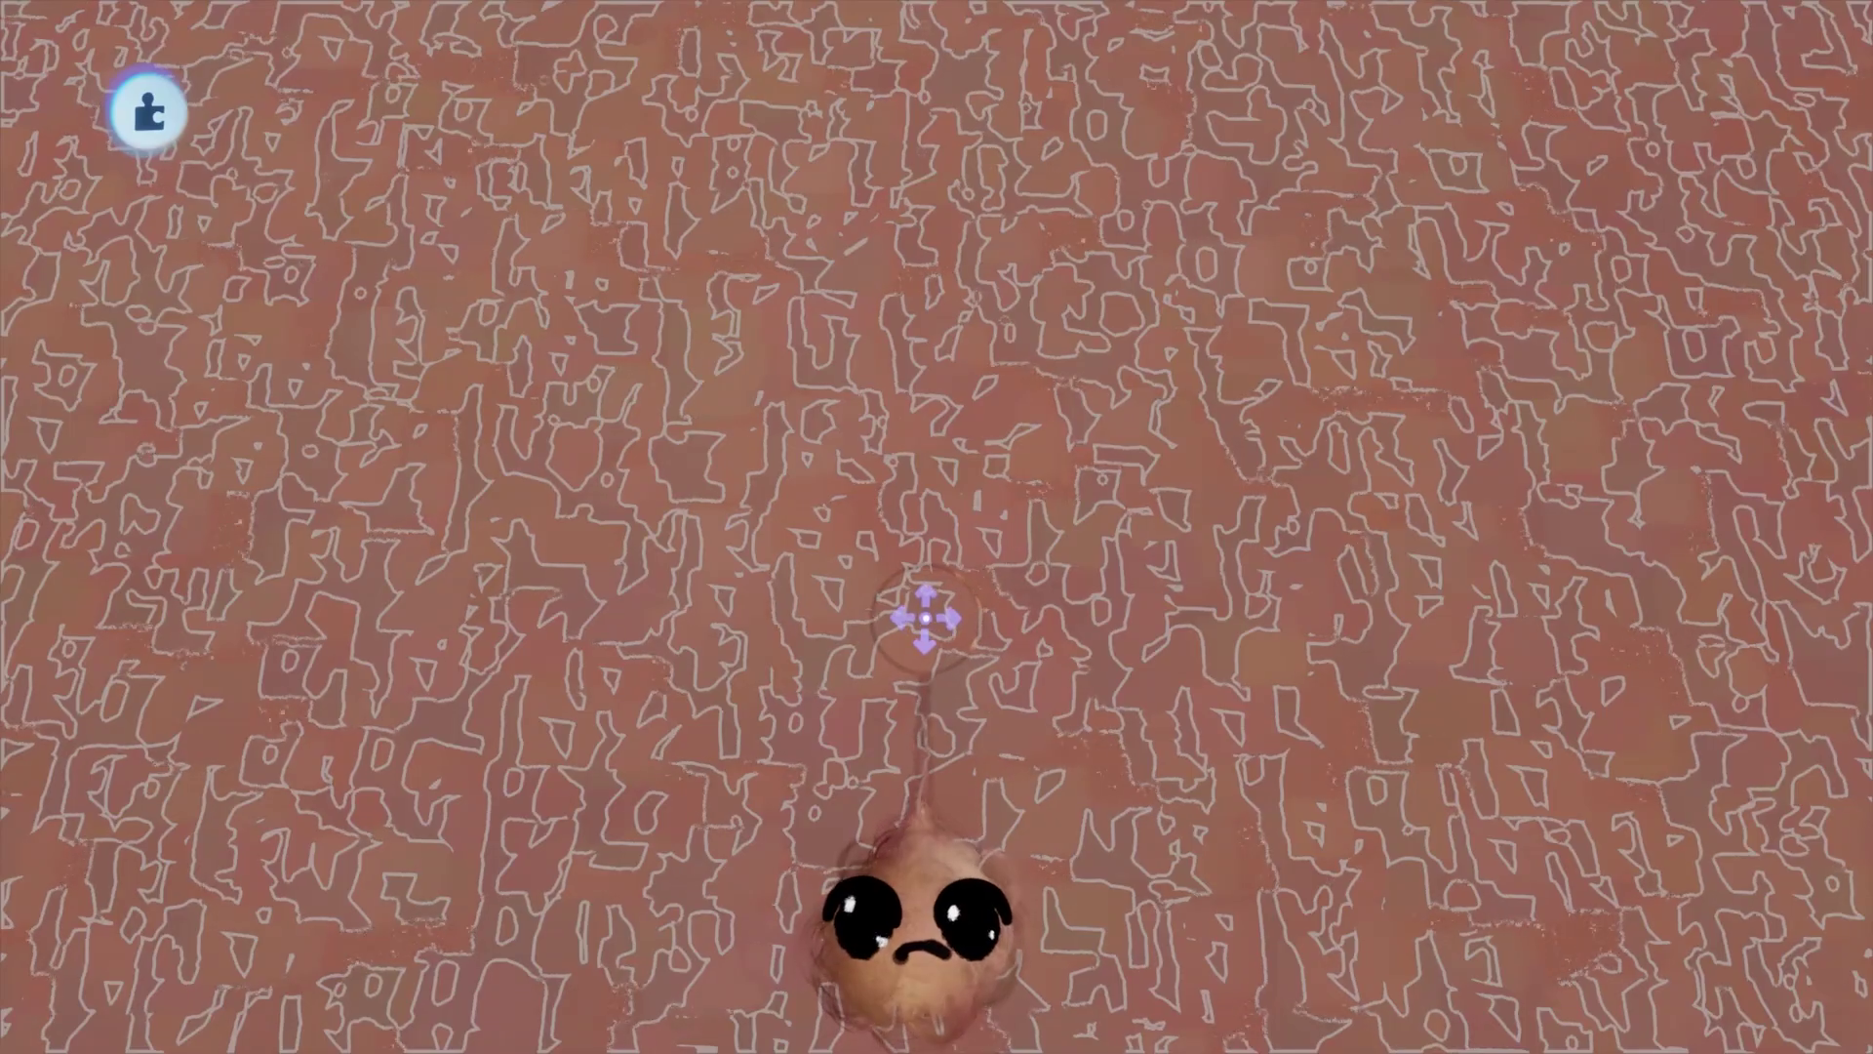
{"action": "left_click", "coordinate": [925, 617]}
{"action": "scroll", "coordinate": [957, 828], "scroll_direction": "down", "scroll_amount": 5}
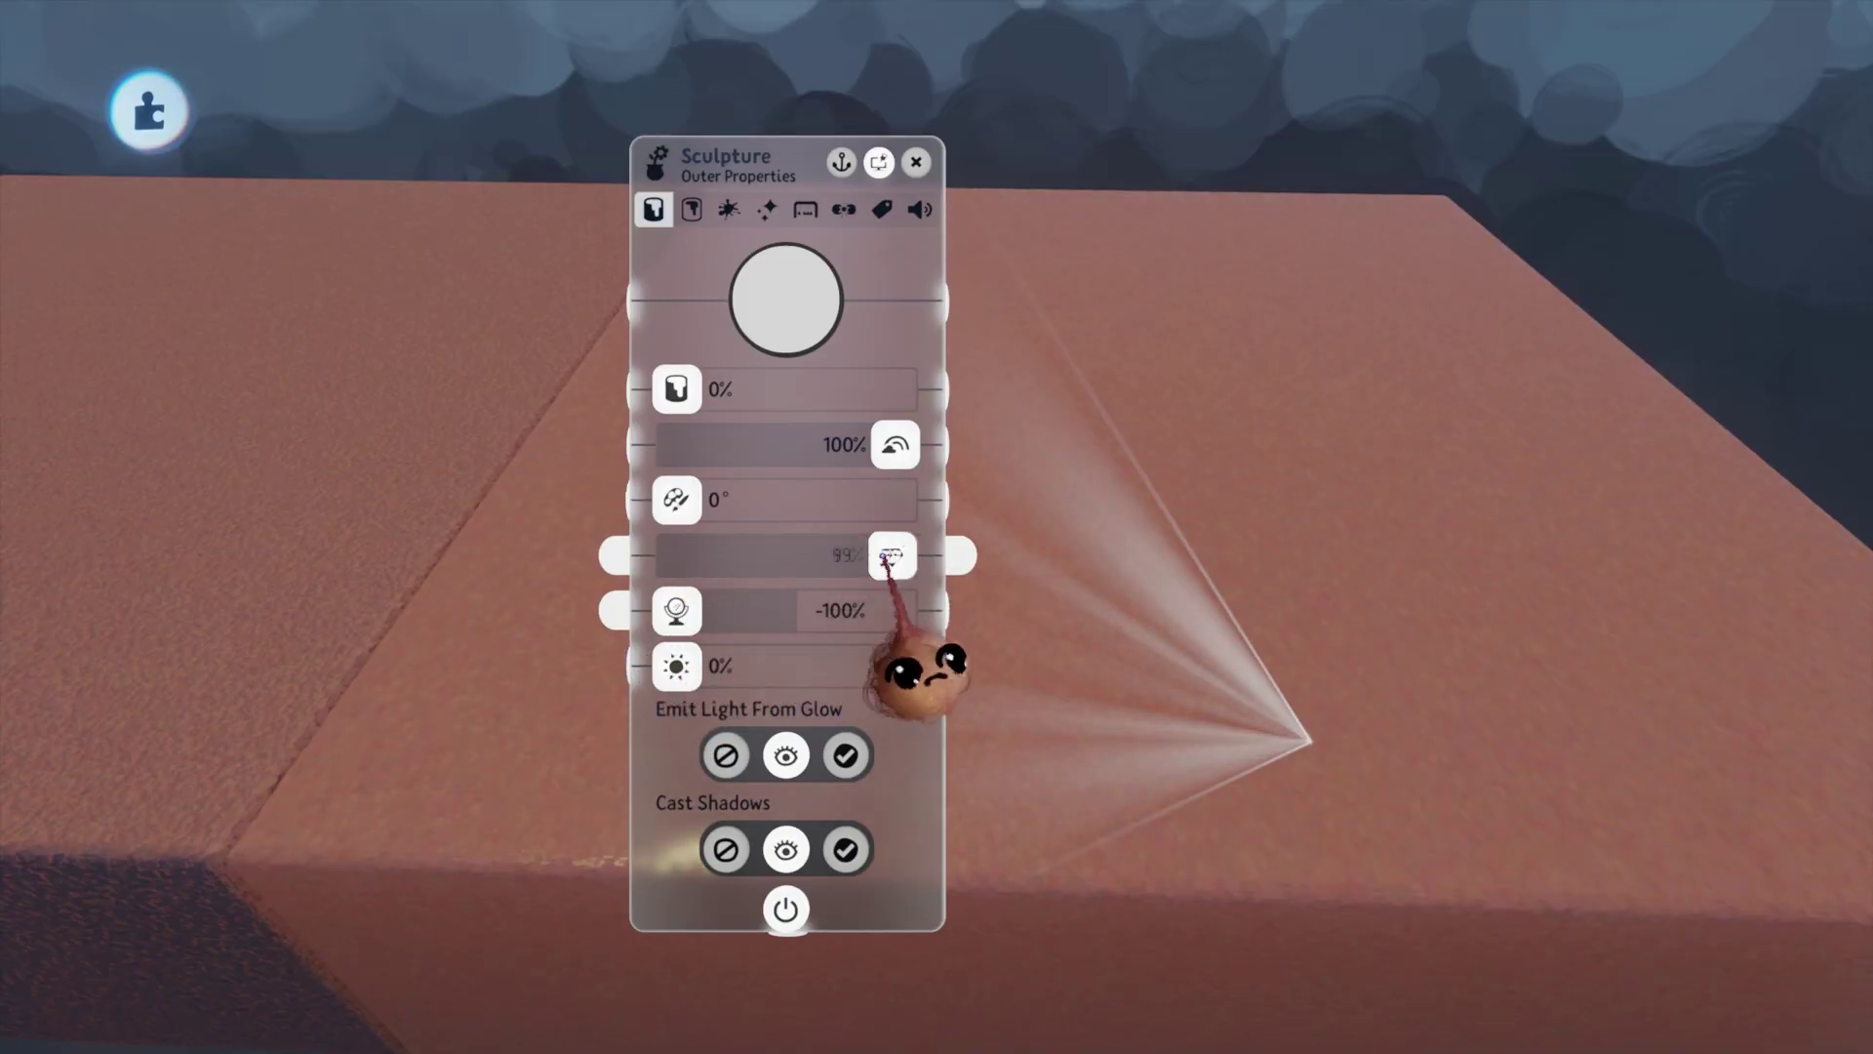
Set the light-tinted slab's Waxiness/Metalness to 21% and compare its Shininess/Roughness at 100% and 0%.
{"action": "left_click_drag", "start_coordinate": [885, 557], "coordinate": [894, 556]}
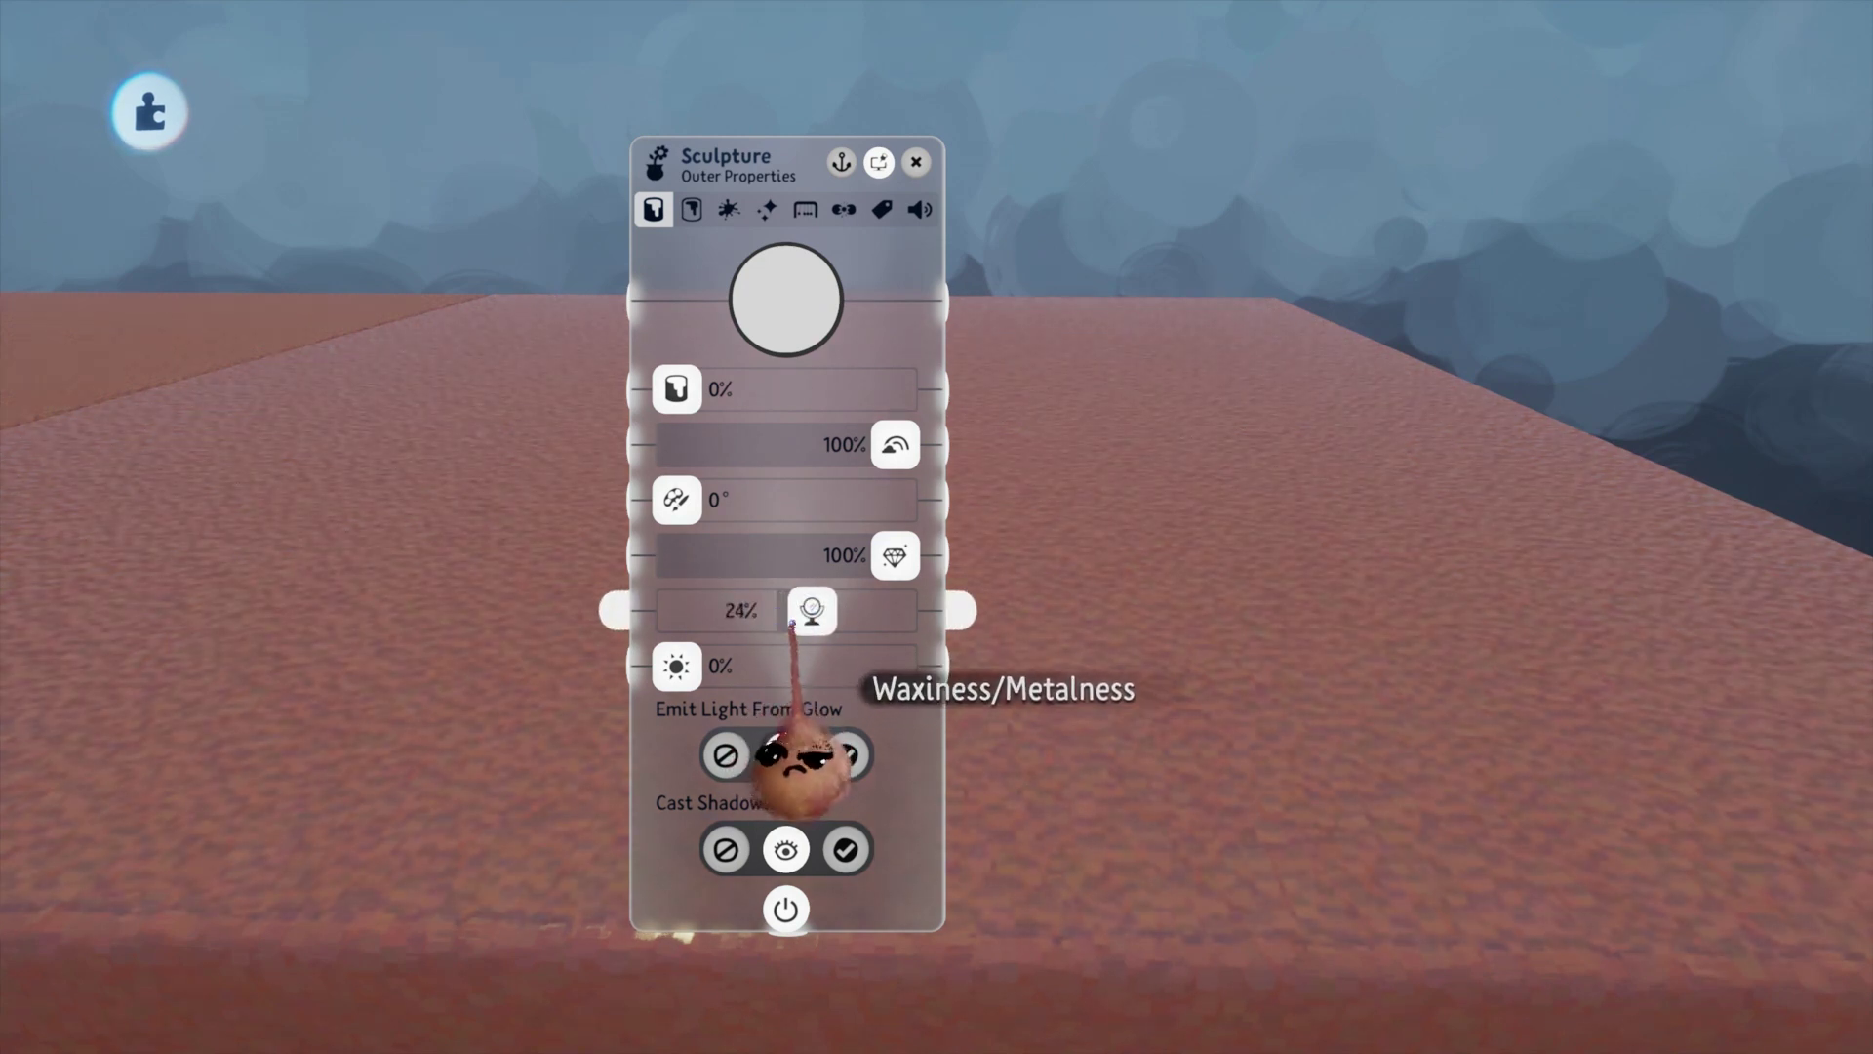
{"action": "left_click_drag", "start_coordinate": [791, 622], "coordinate": [811, 612]}
{"action": "left_click_drag", "start_coordinate": [895, 555], "coordinate": [715, 555]}
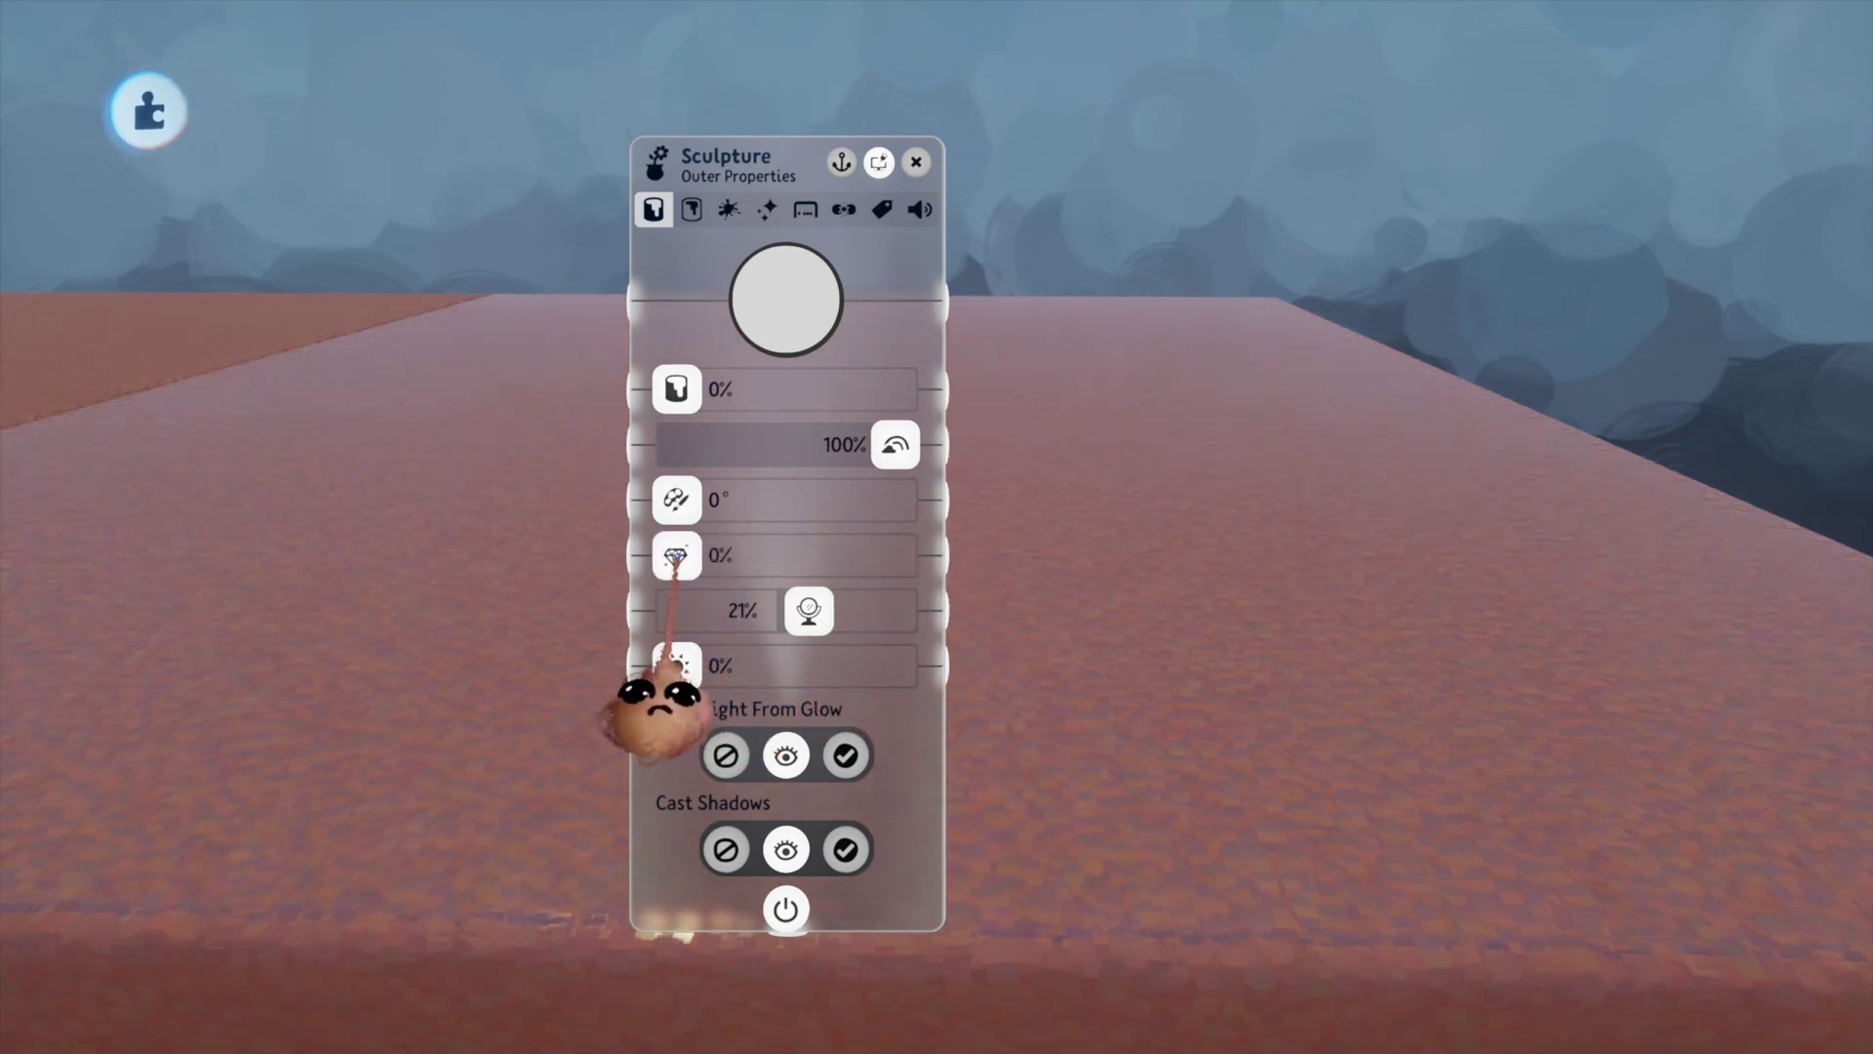
{"action": "left_click_drag", "start_coordinate": [706, 555], "coordinate": [895, 555]}
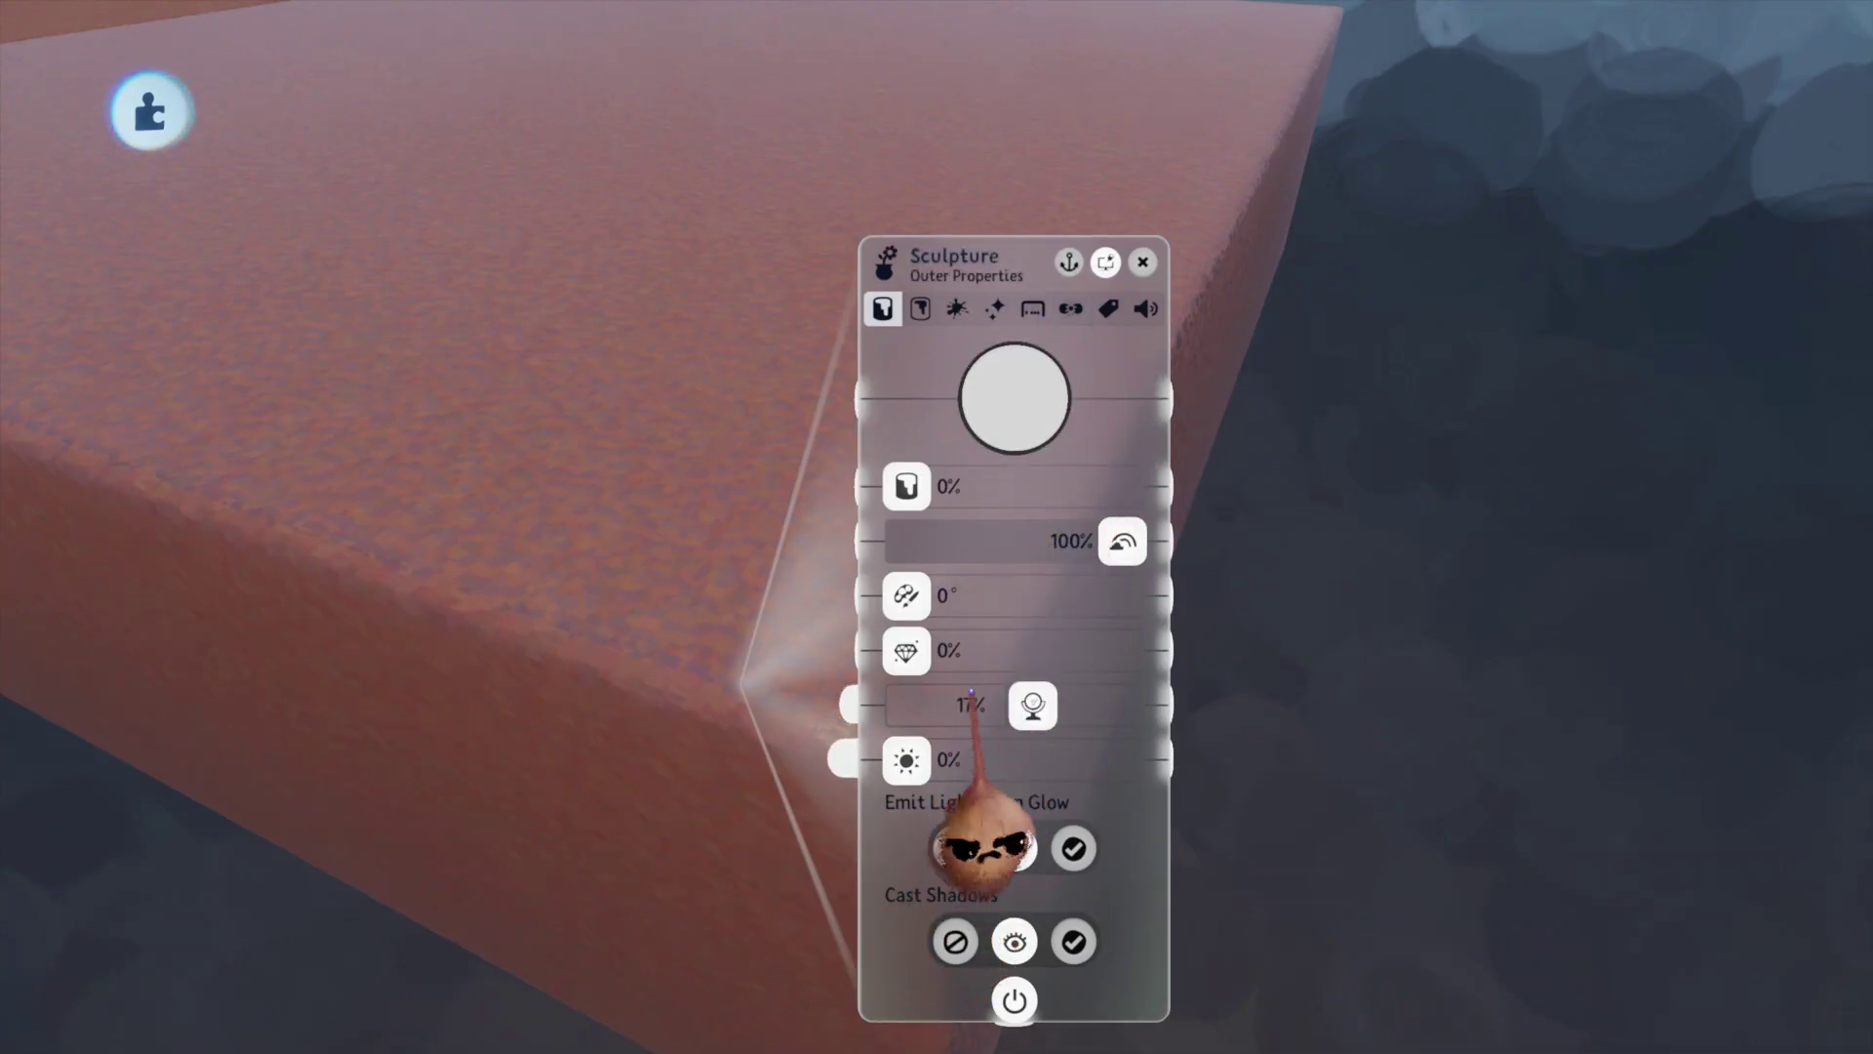
Raise the waxy slab's glow above 0% and close its outer properties.
{"action": "mouse_move", "coordinate": [917, 762]}
{"action": "left_mouse_down"}
{"action": "mouse_move", "coordinate": [902, 757]}
{"action": "mouse_move", "coordinate": [958, 761]}
{"action": "left_mouse_up"}
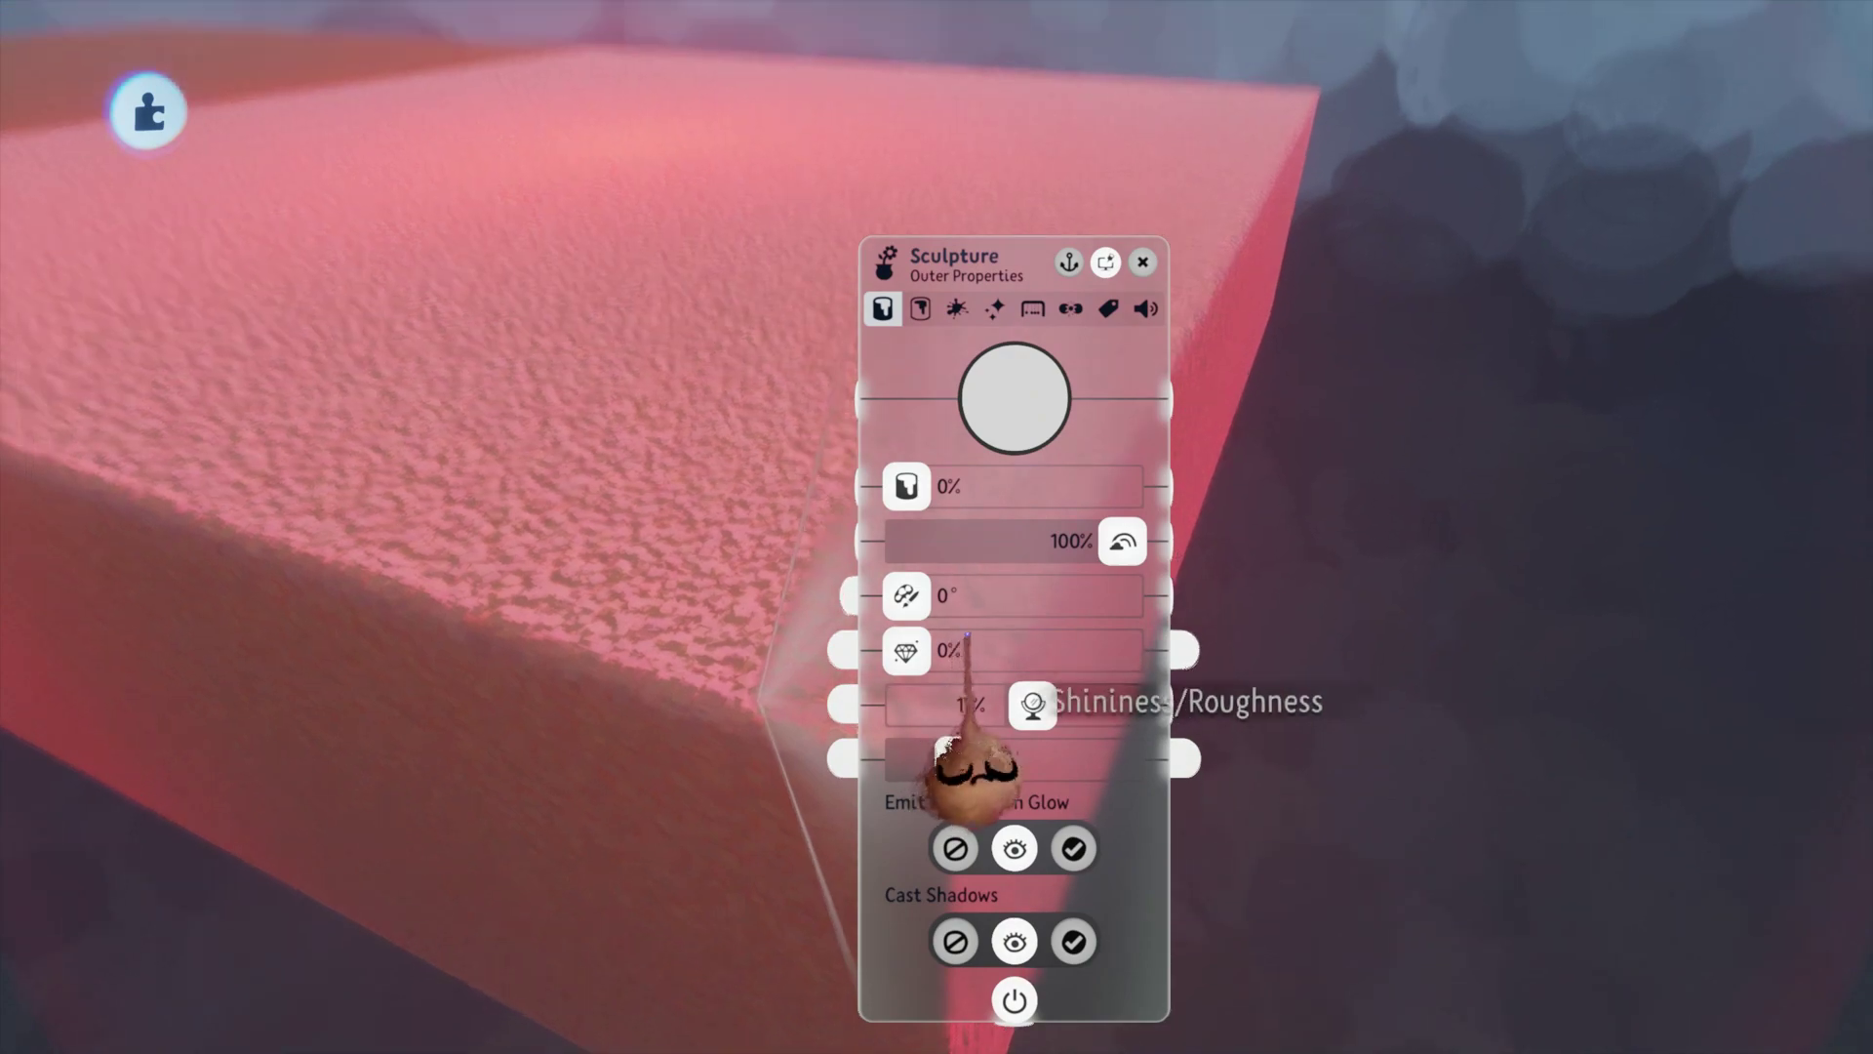
{"action": "key", "text": "Escape"}
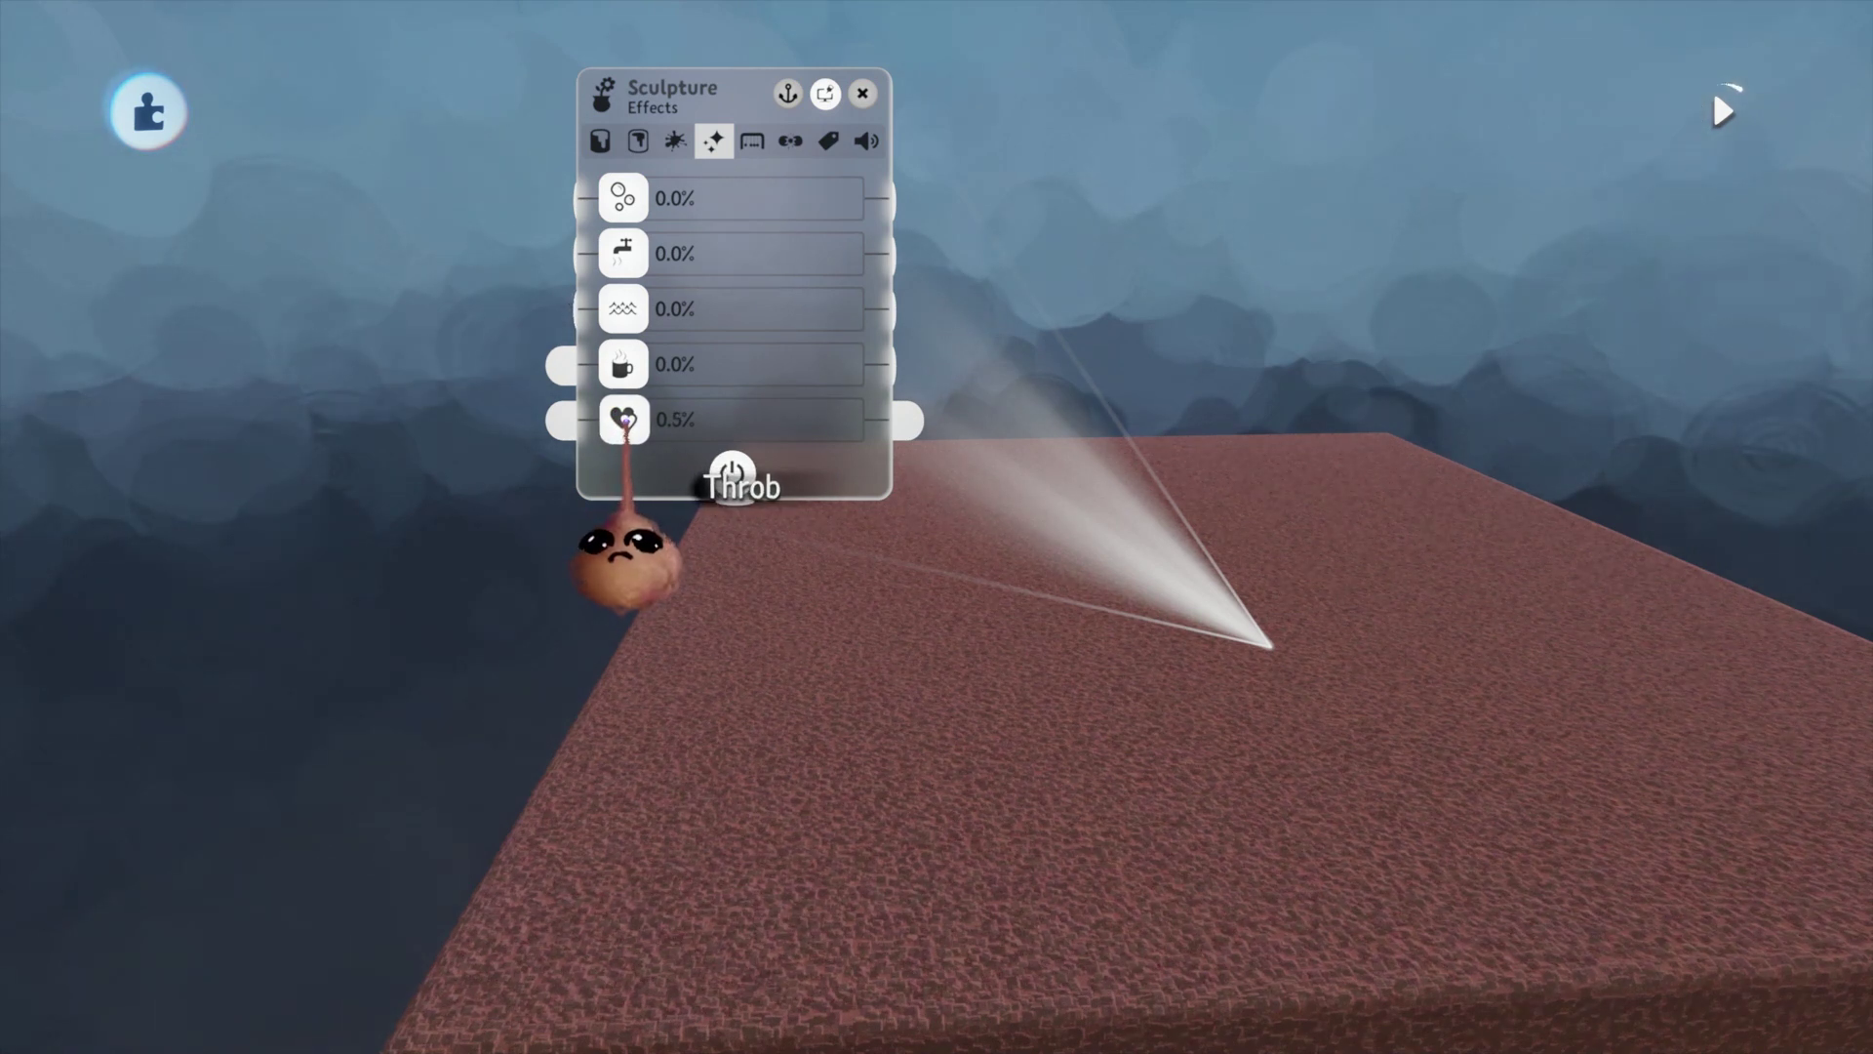
Try the Evaporate effect on the reddish flecked slab at 6% and 15%, and return it to 0%.
{"action": "left_click_drag", "start_coordinate": [622, 418], "coordinate": [634, 366]}
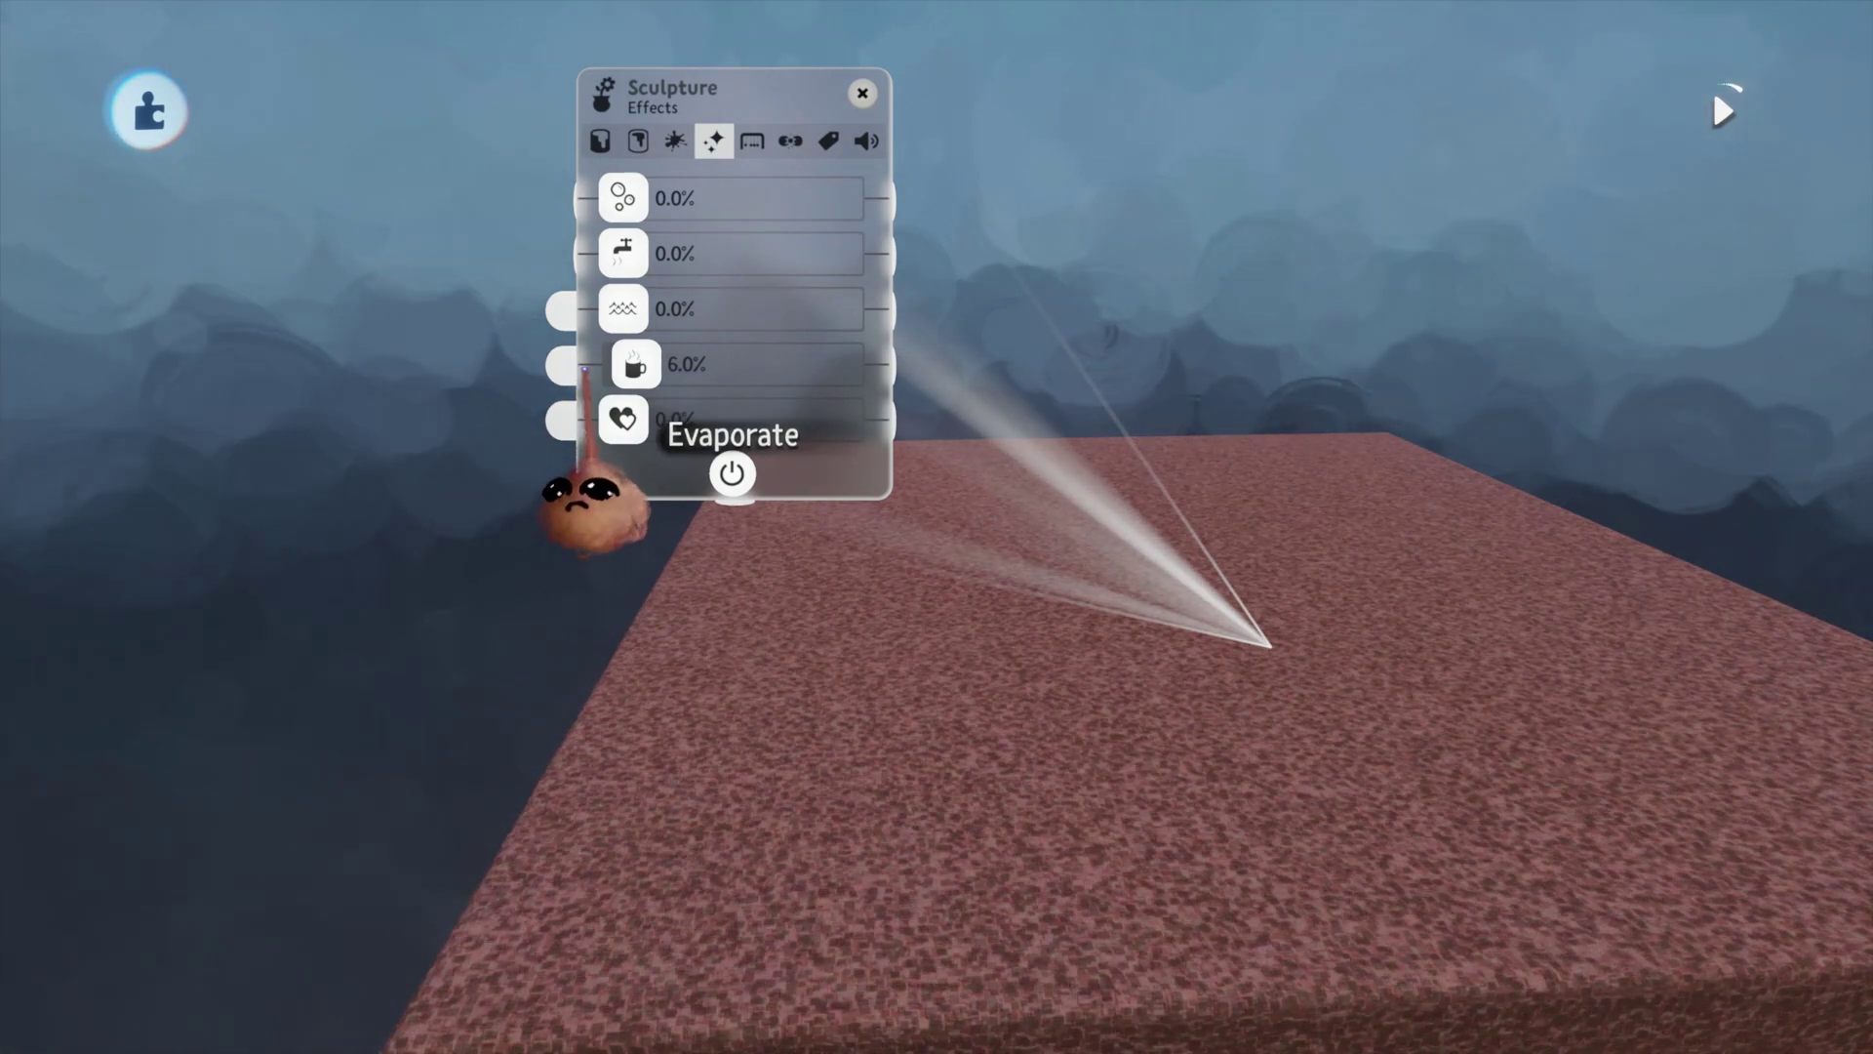
{"action": "left_click_drag", "start_coordinate": [576, 371], "coordinate": [655, 365]}
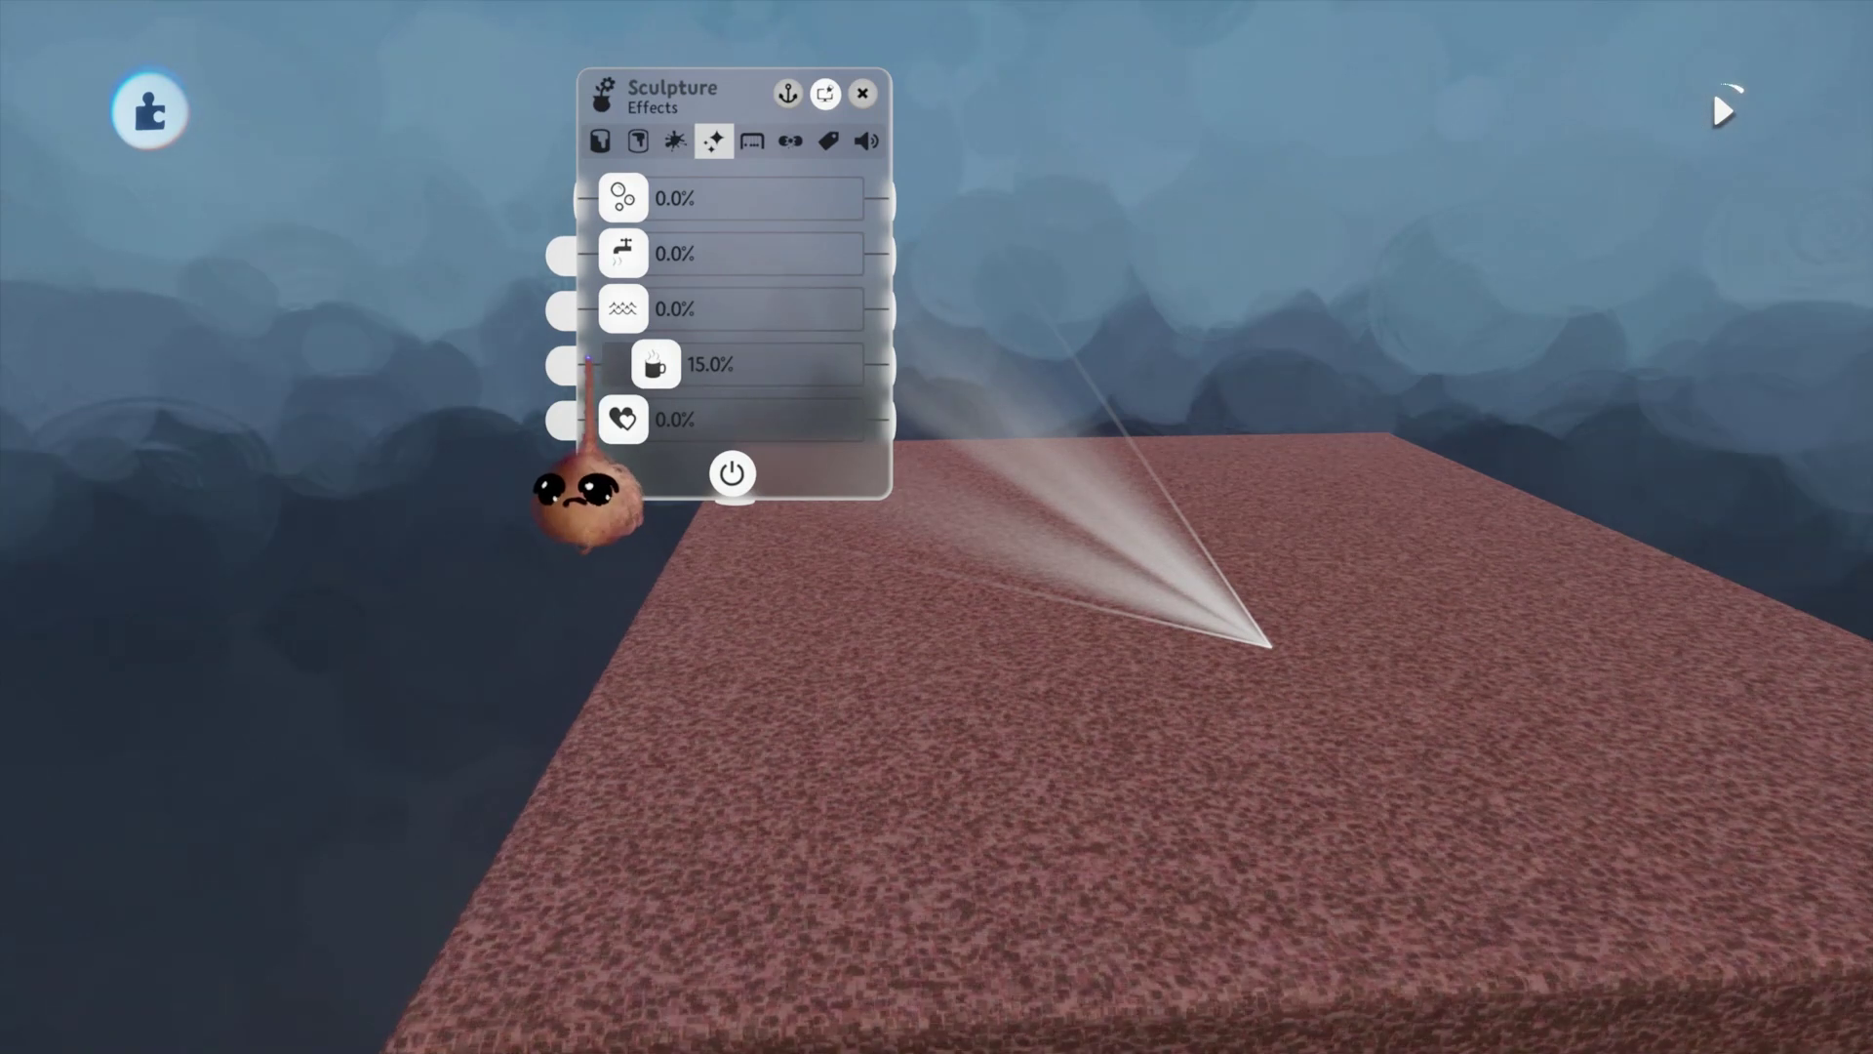
{"action": "left_click_drag", "start_coordinate": [652, 366], "coordinate": [616, 365]}
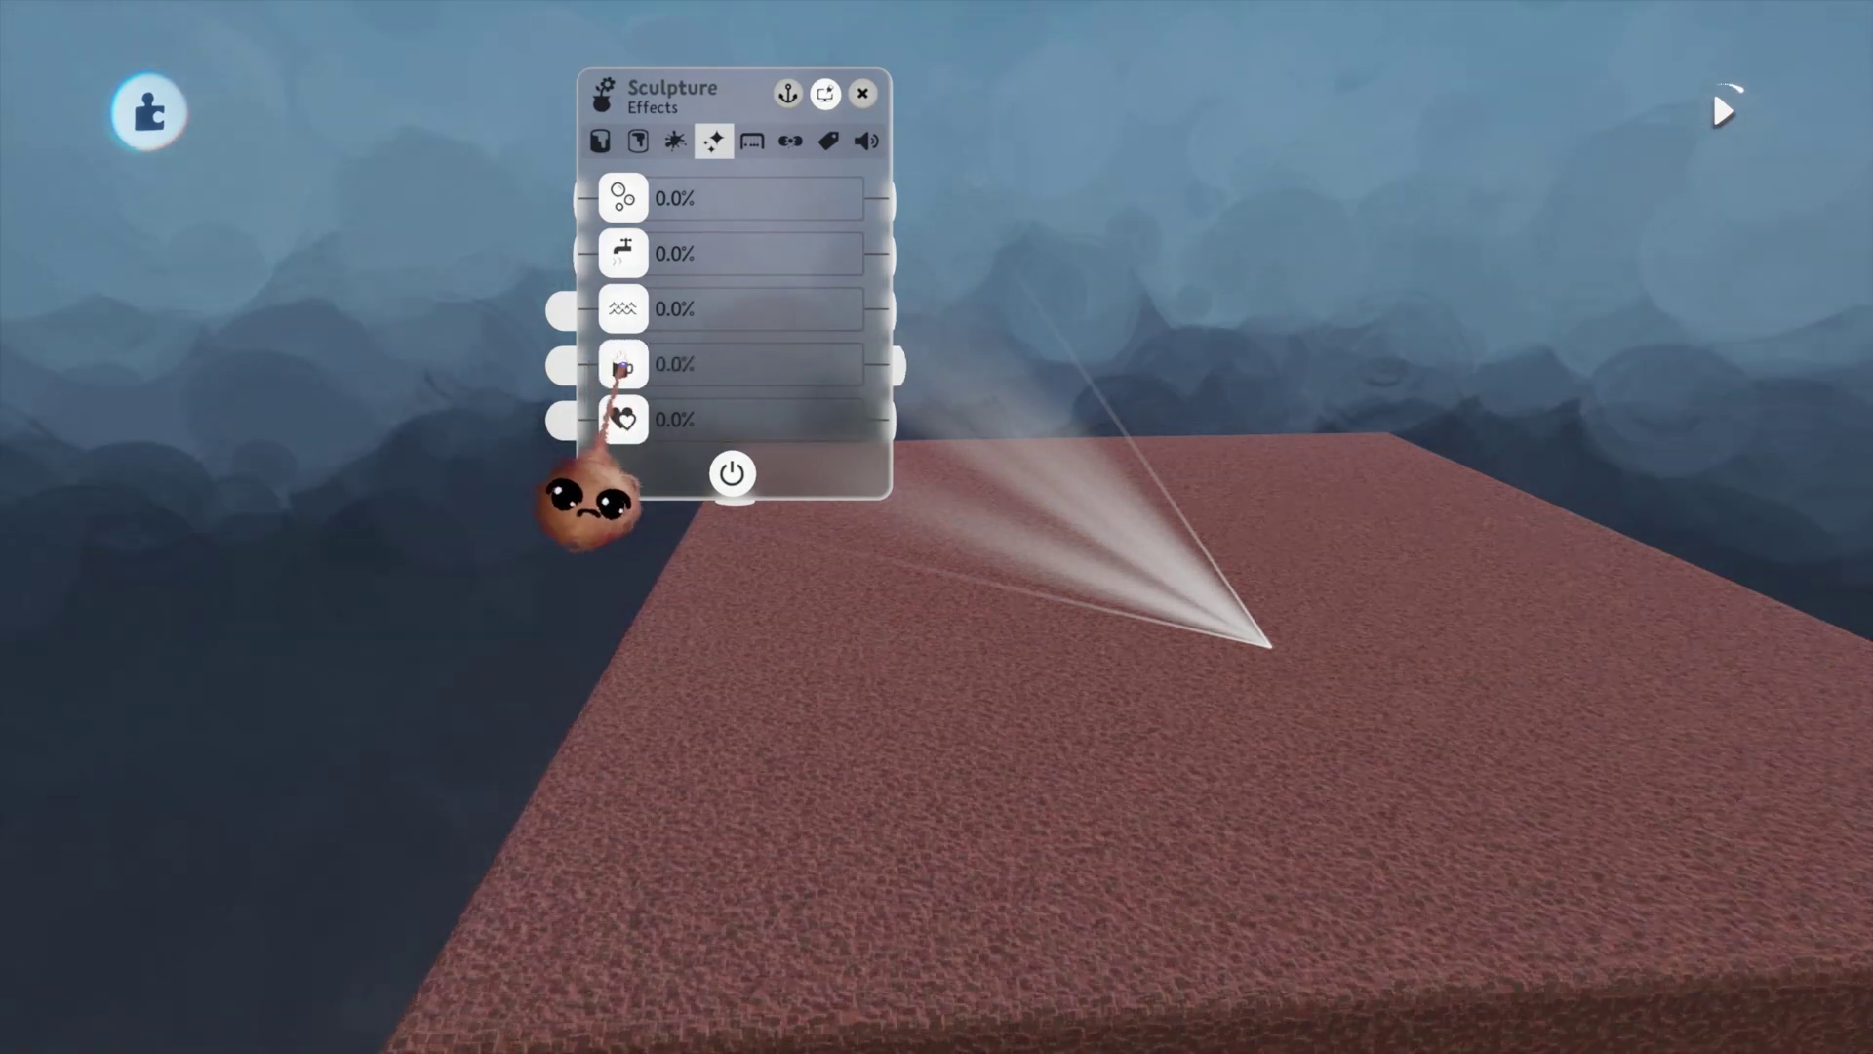
Set the flecked slab's Flow effect to 16%, trying 11% on the way.
{"action": "left_click_drag", "start_coordinate": [621, 258], "coordinate": [646, 251]}
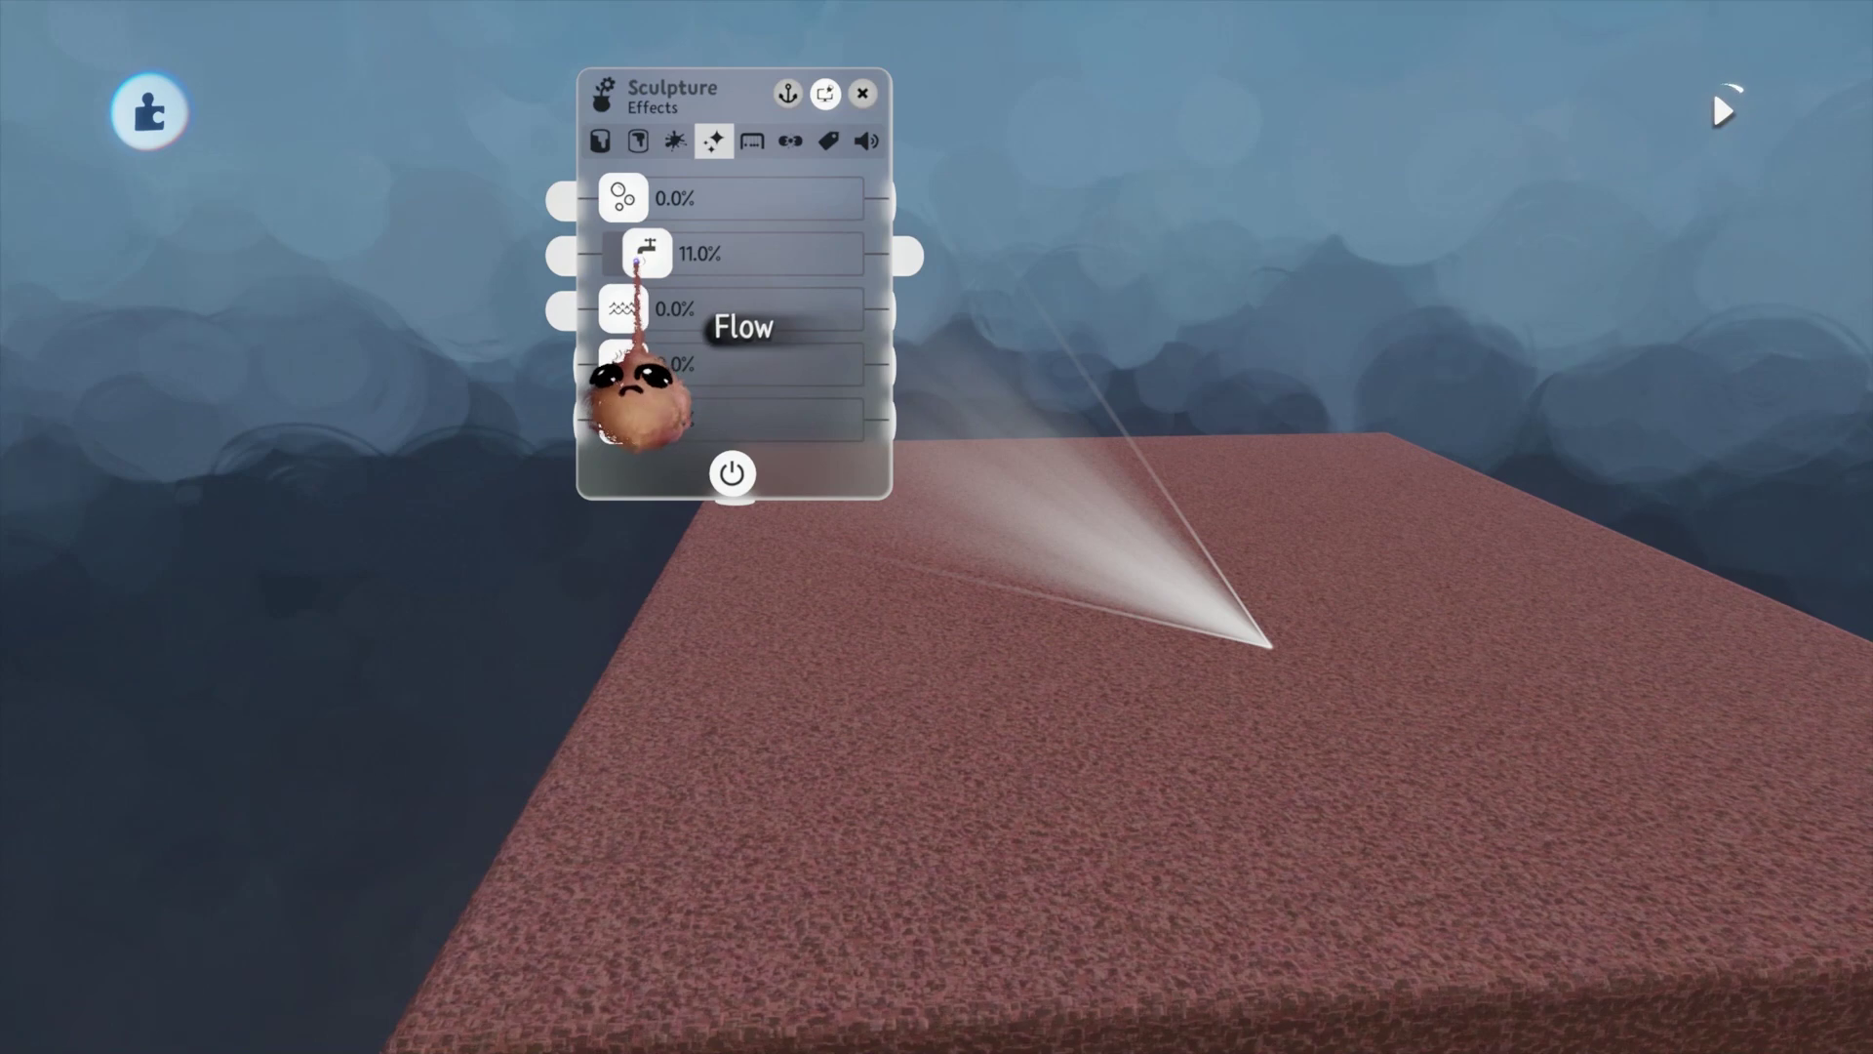
{"action": "left_click_drag", "start_coordinate": [647, 252], "coordinate": [659, 252]}
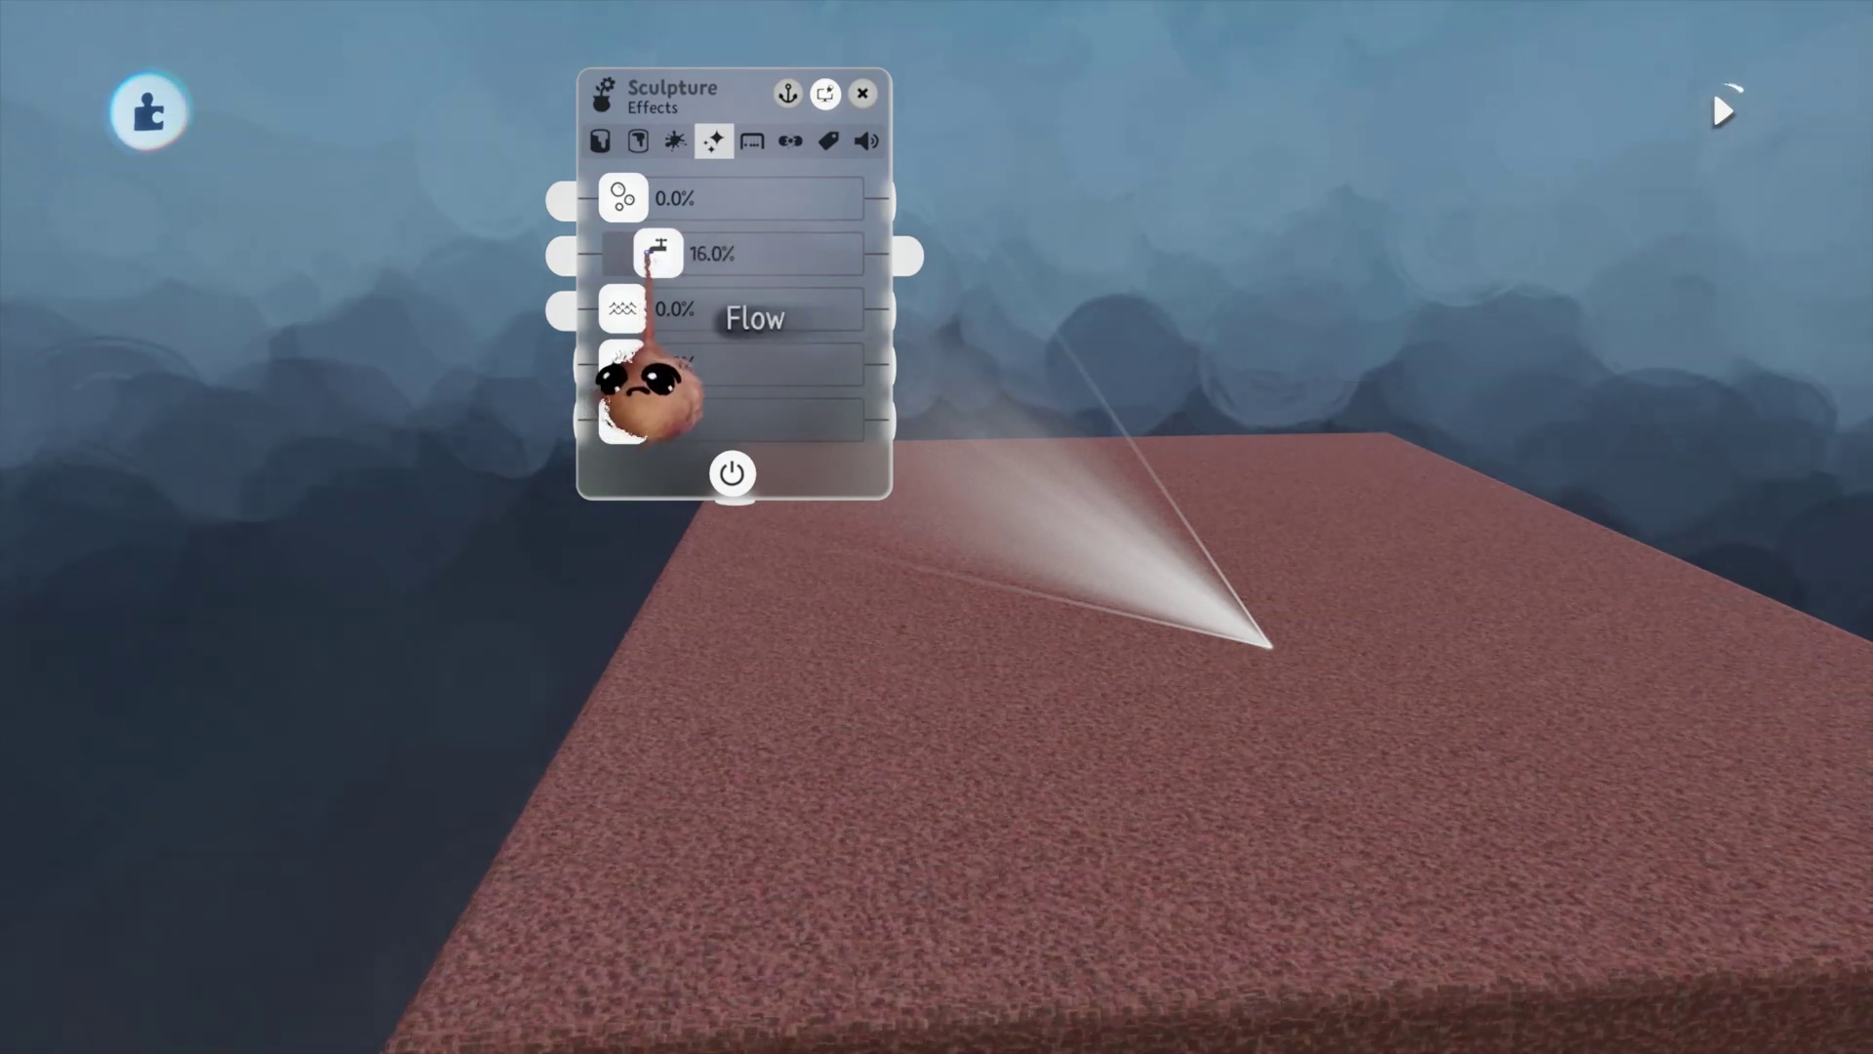